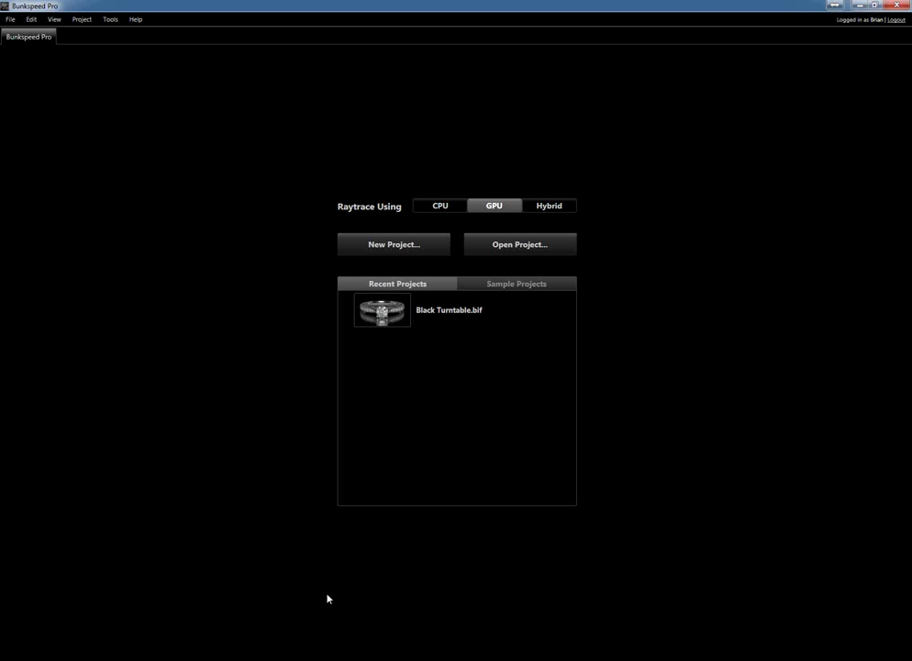
- Create a new project, moving the floating Camera palette aside, and open the file selection for importing a model
left_click(403, 249)
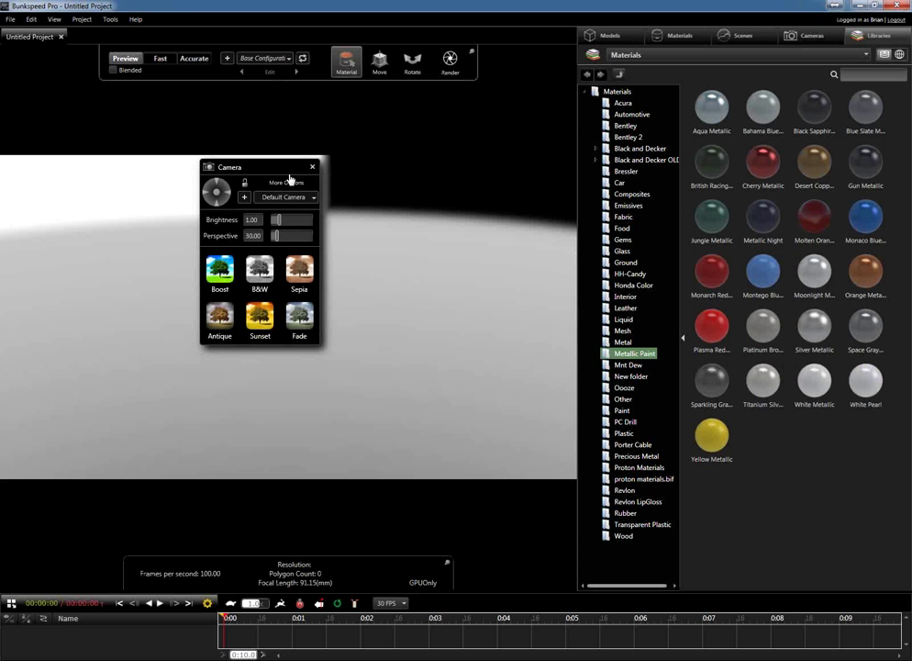
left_click_drag(268, 171, 92, 110)
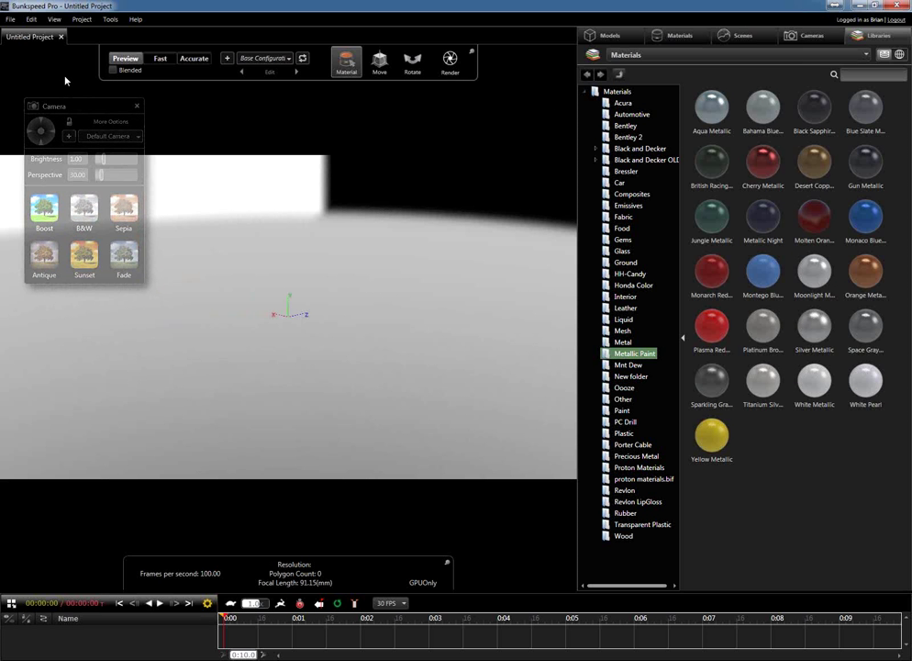
left_click(10, 20)
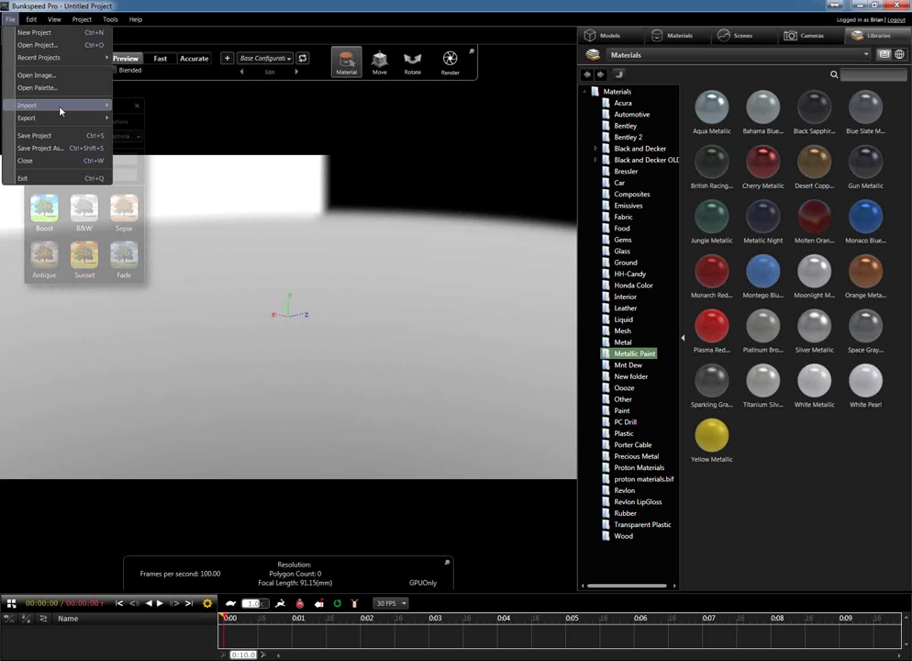
mouse_move(51, 105)
left_click(156, 108)
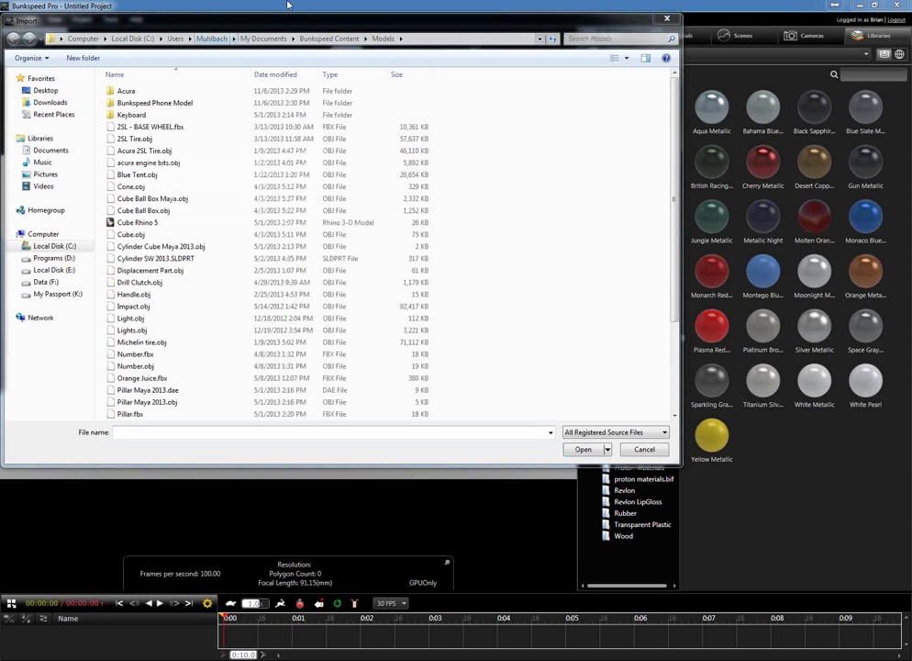
left_click(447, 38)
type("C:\\Users\\Muhlbach\\Desktop\\Daimond Show")
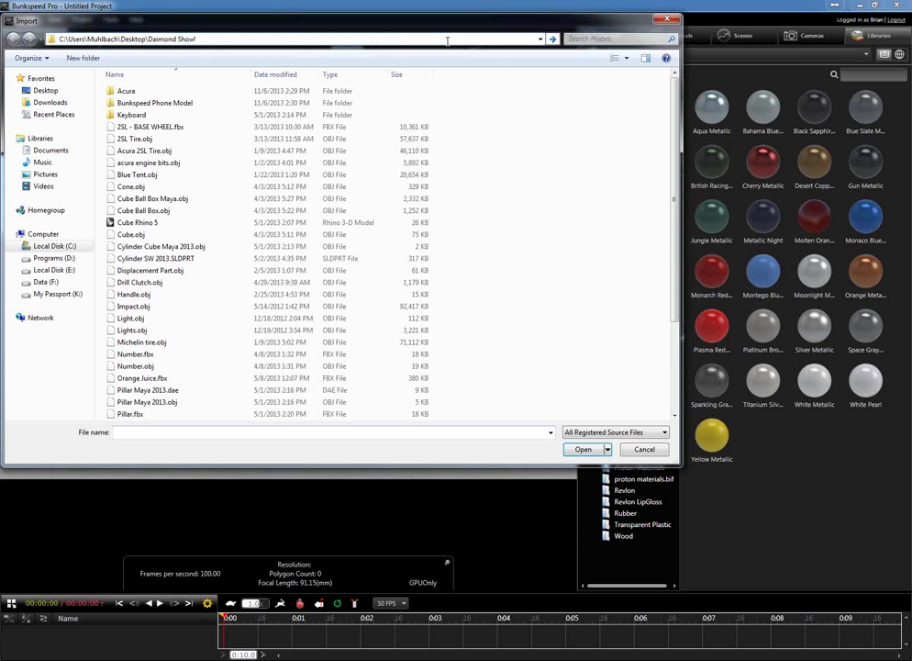
key("Return")
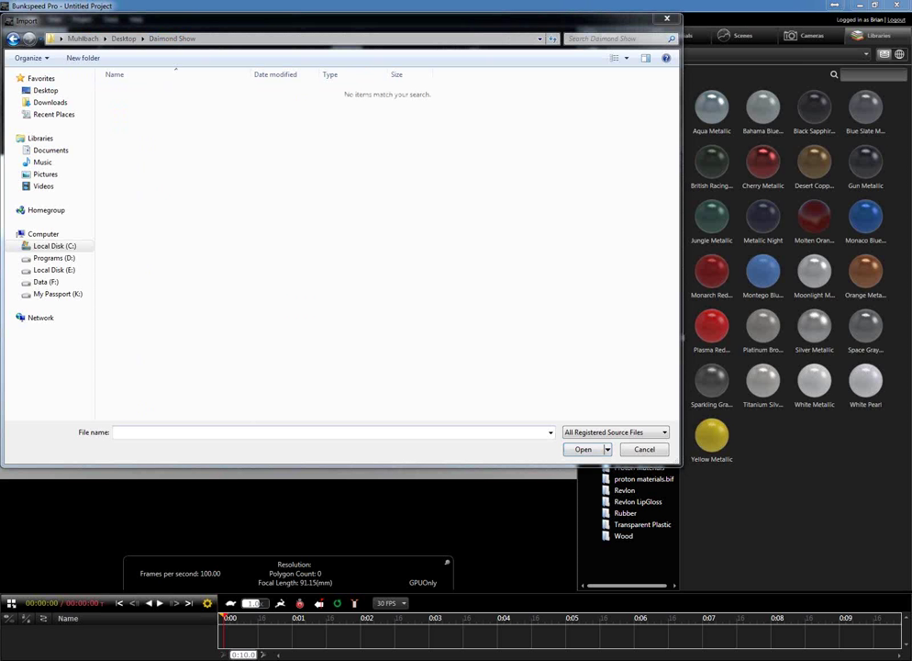
- Choose savel.obj from New folder (2) on the desktop as the model to import
left_click(260, 39)
type("C:\\Users\\Muhlbach\\Desktop\\New folder (2)")
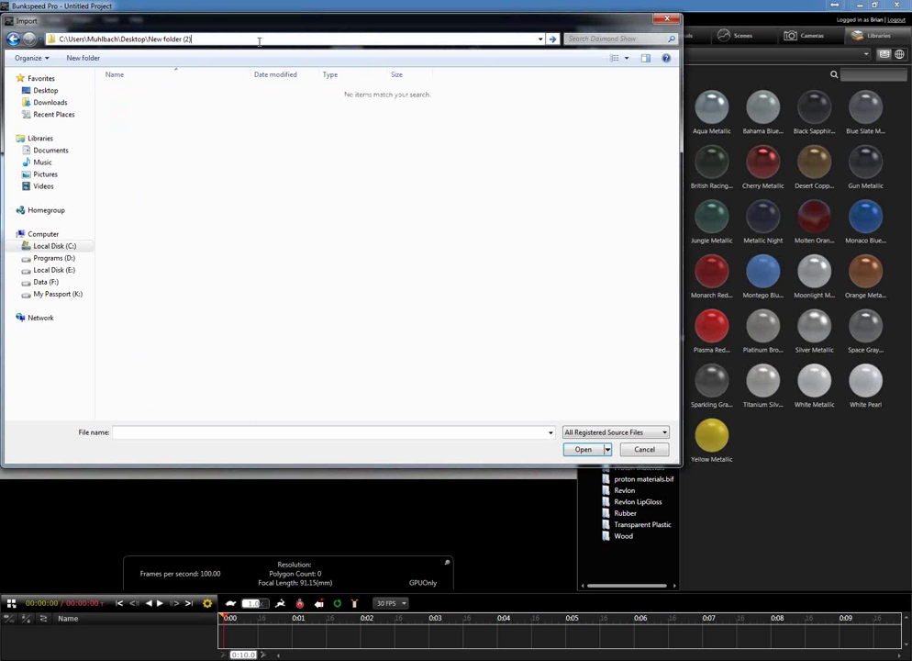
key("Return")
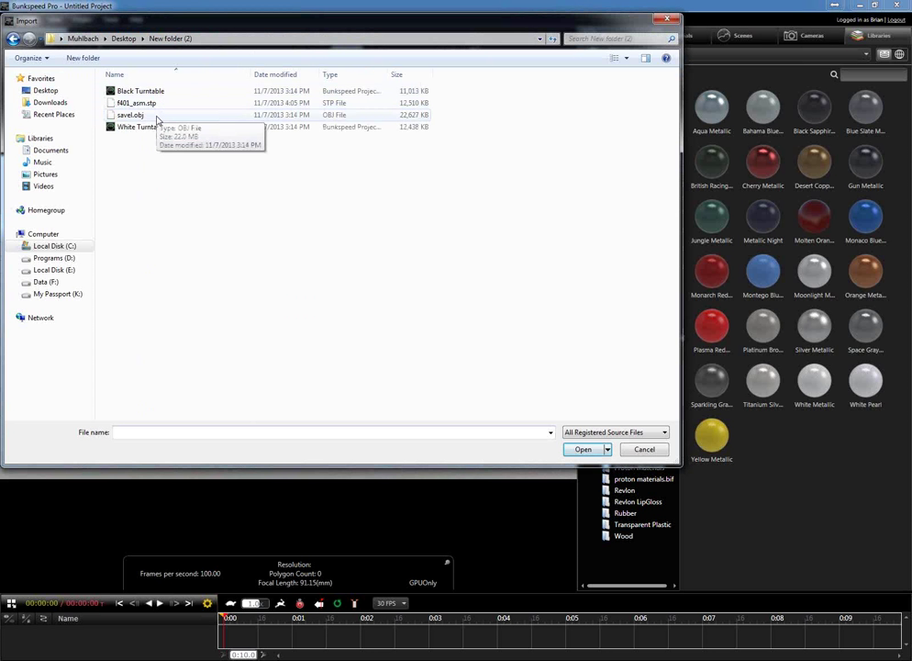
left_click(156, 116)
left_click(584, 449)
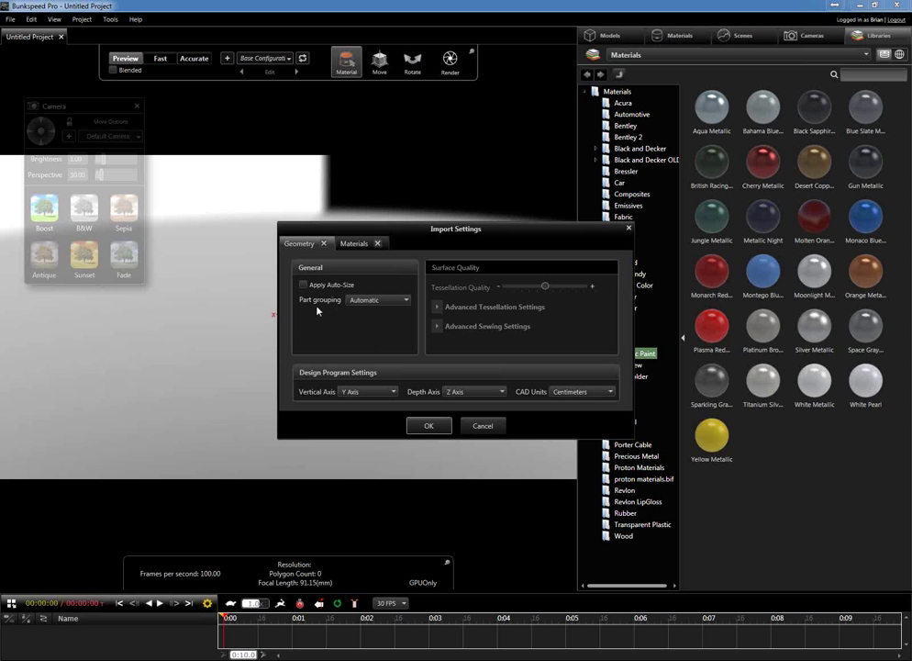
- Import the model with part grouping set to Automatic and CAD units set to Centimeters
left_click(407, 304)
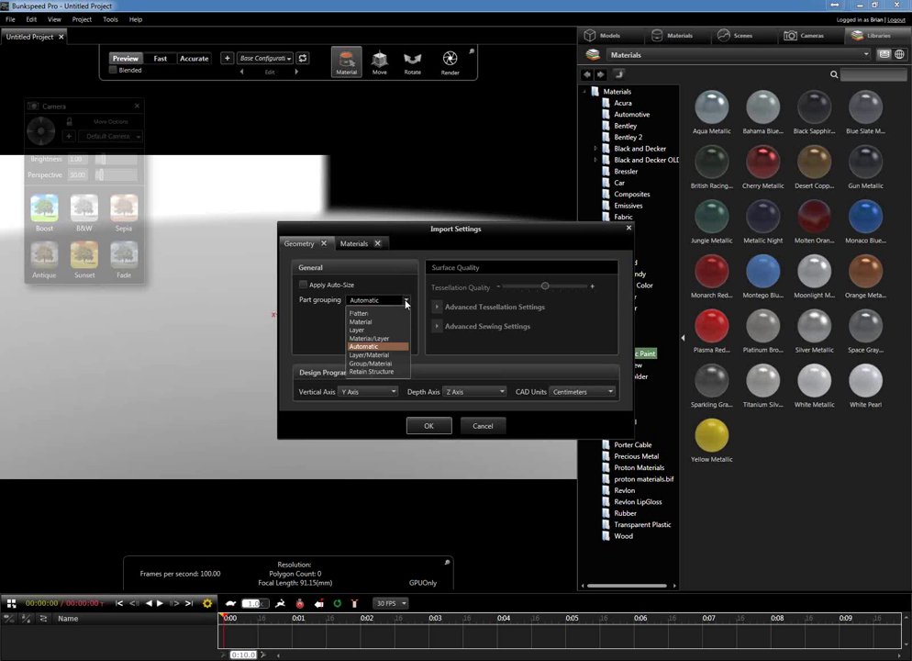
left_click(382, 347)
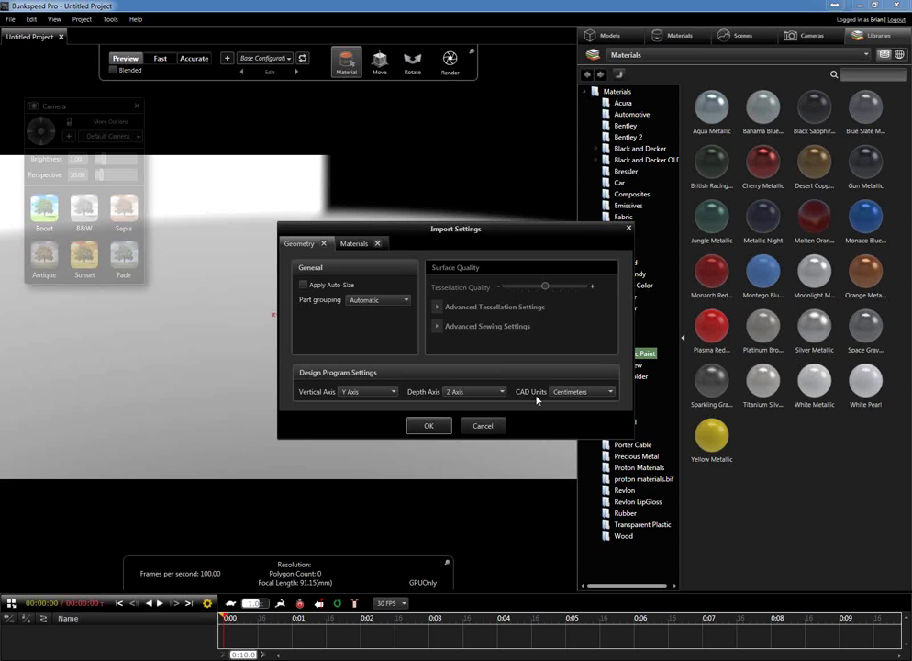
left_click(612, 392)
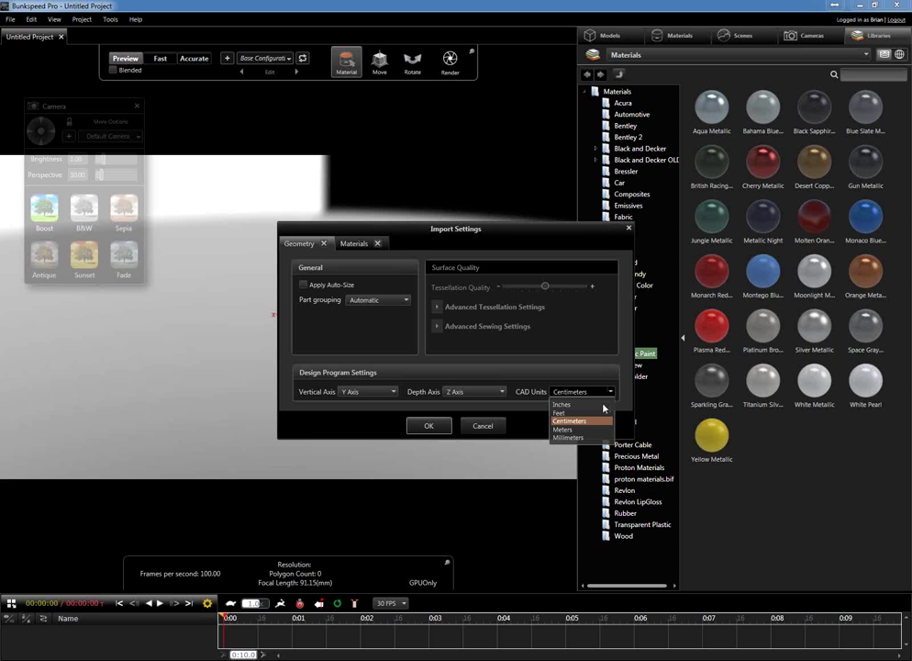
left_click(587, 421)
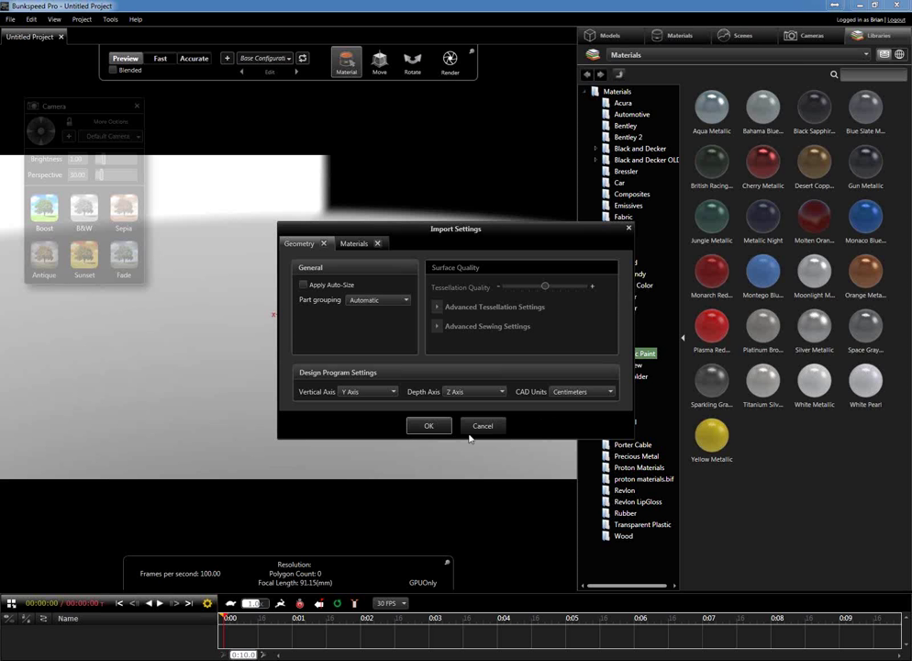
left_click(429, 427)
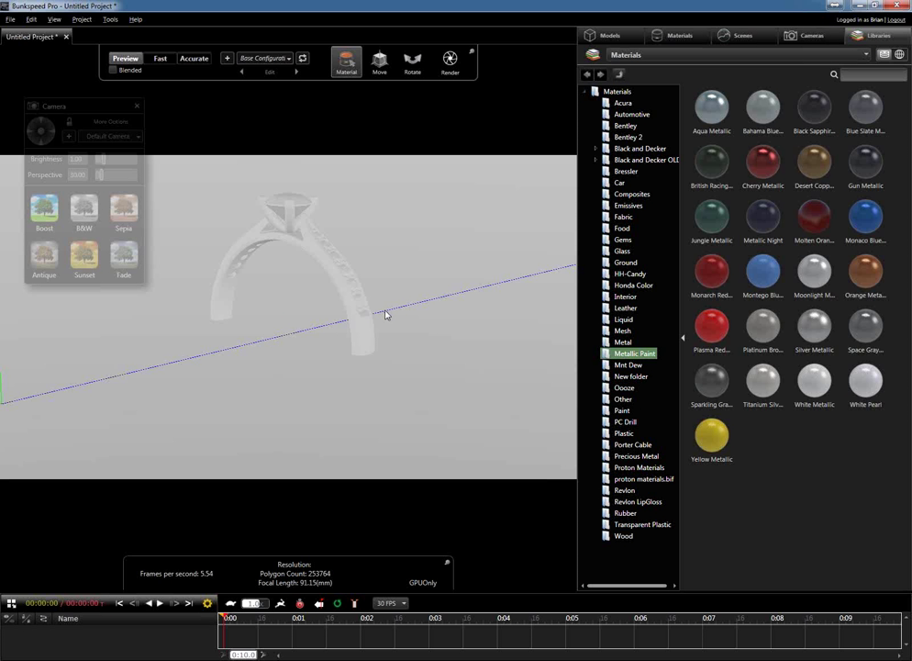
- Examine the imported ring's position relative to the origin axes and the surrounding environment, up close and from afar
left_click_drag(411, 312, 406, 313)
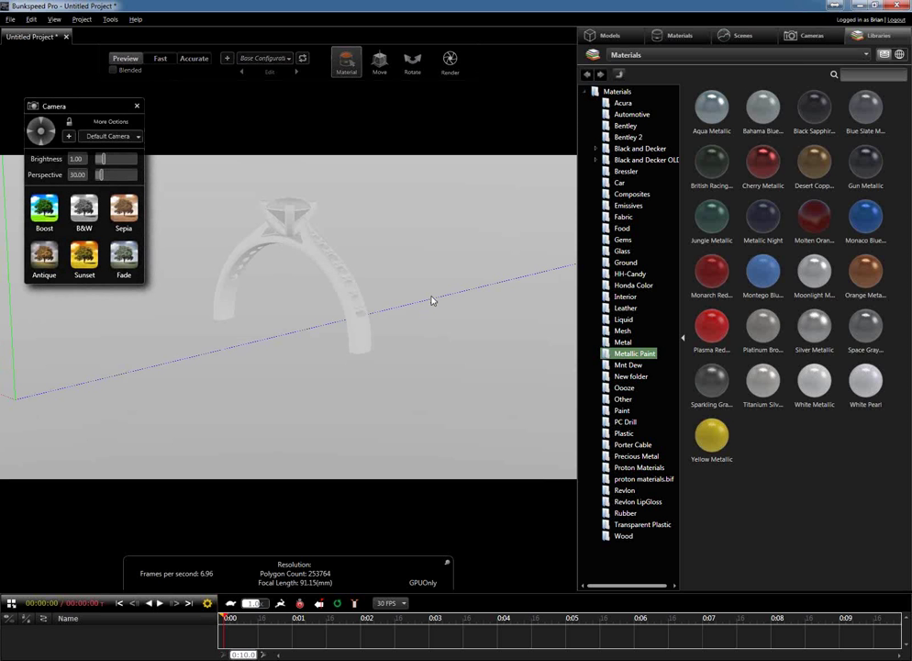
left_click_drag(431, 301, 302, 316)
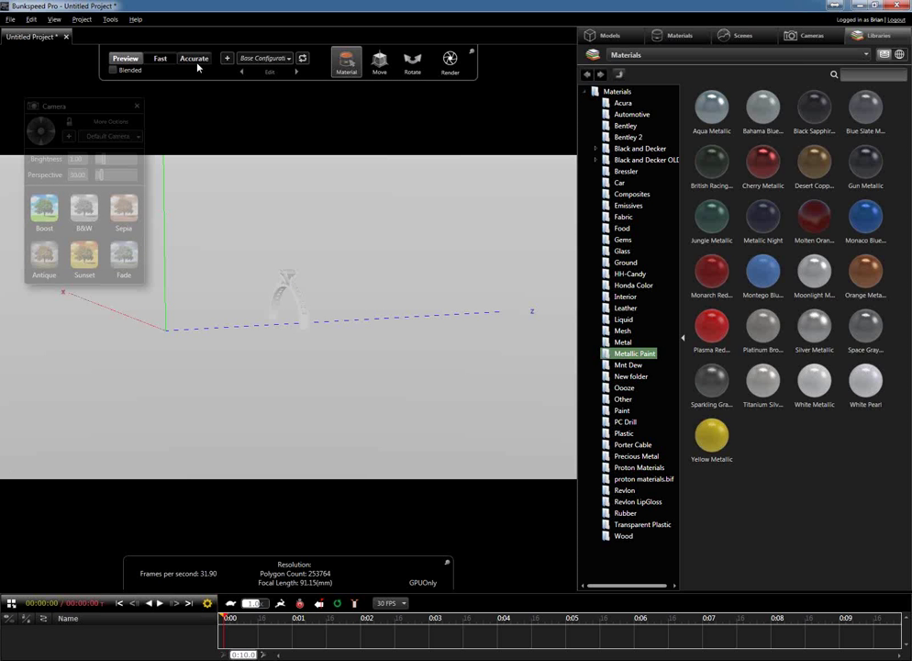
left_click_drag(286, 318, 189, 385)
left_click_drag(287, 330, 49, 376)
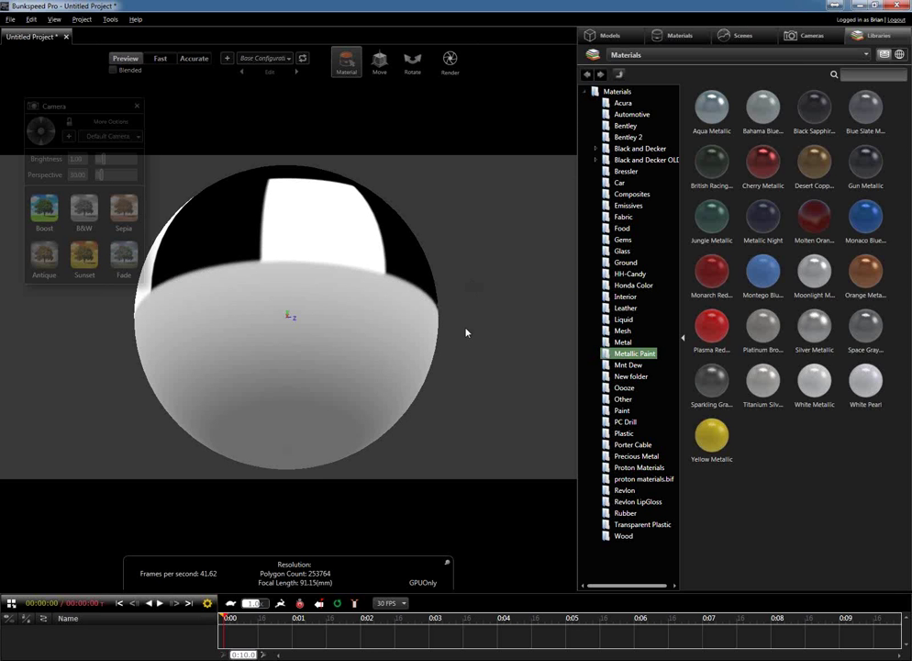
scroll(246, 361, "up", 5)
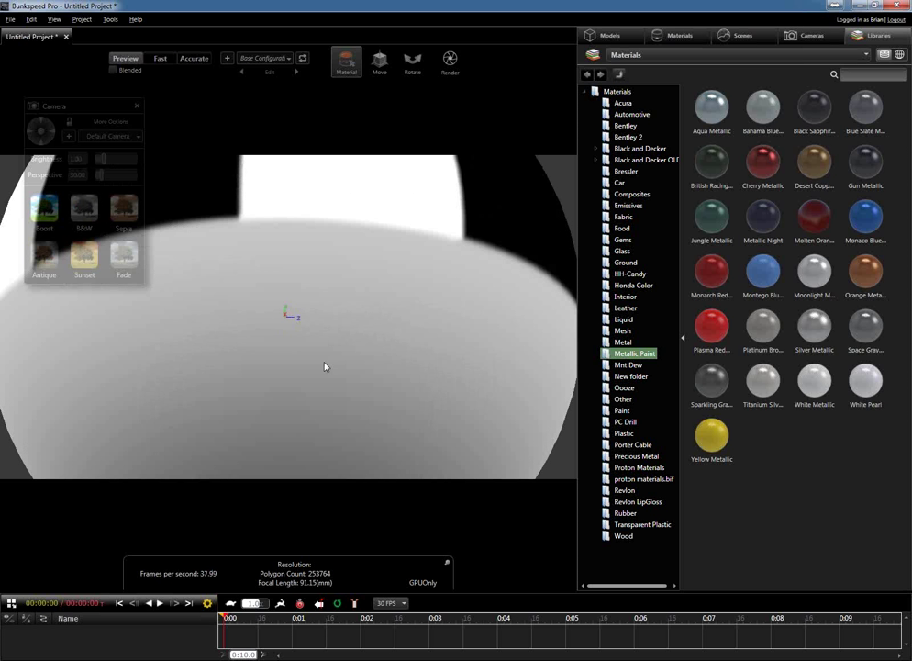
scroll(575, 356, "up", 5)
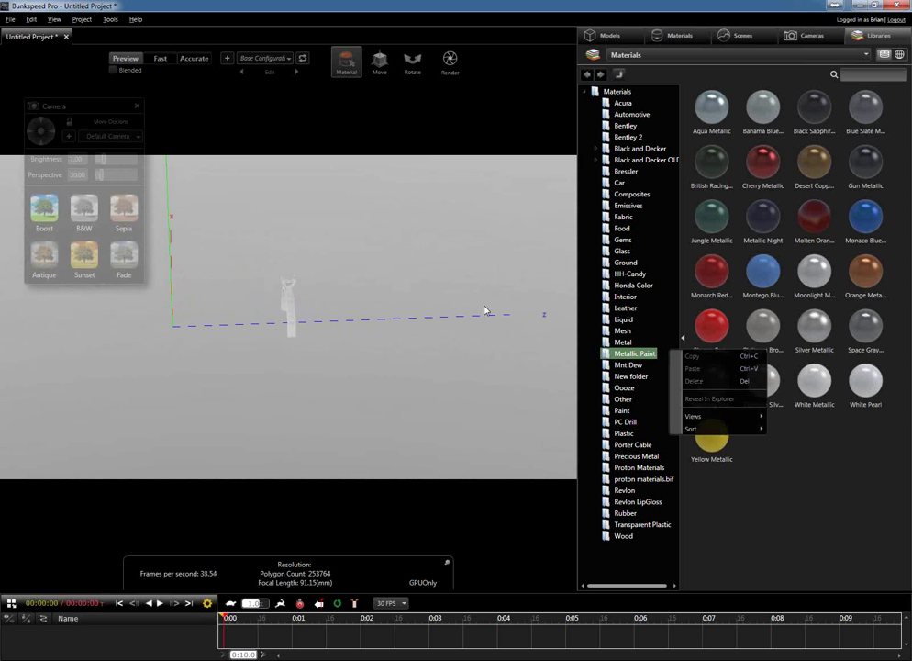
- Expand the savel model's hierarchy down to its parts and inspect the Diamonds and Body parts
left_click(613, 36)
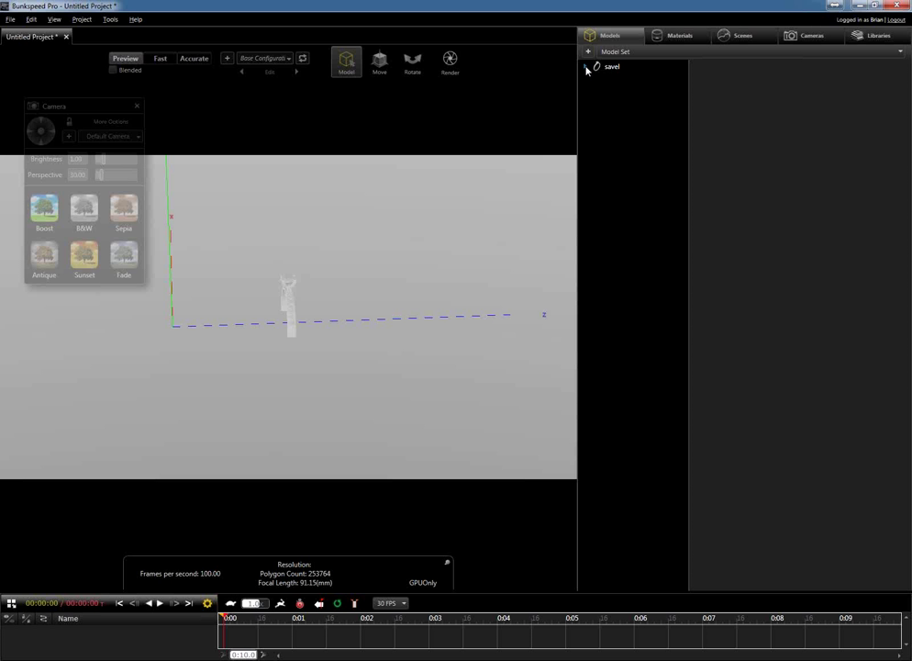
left_click(587, 68)
left_click(596, 77)
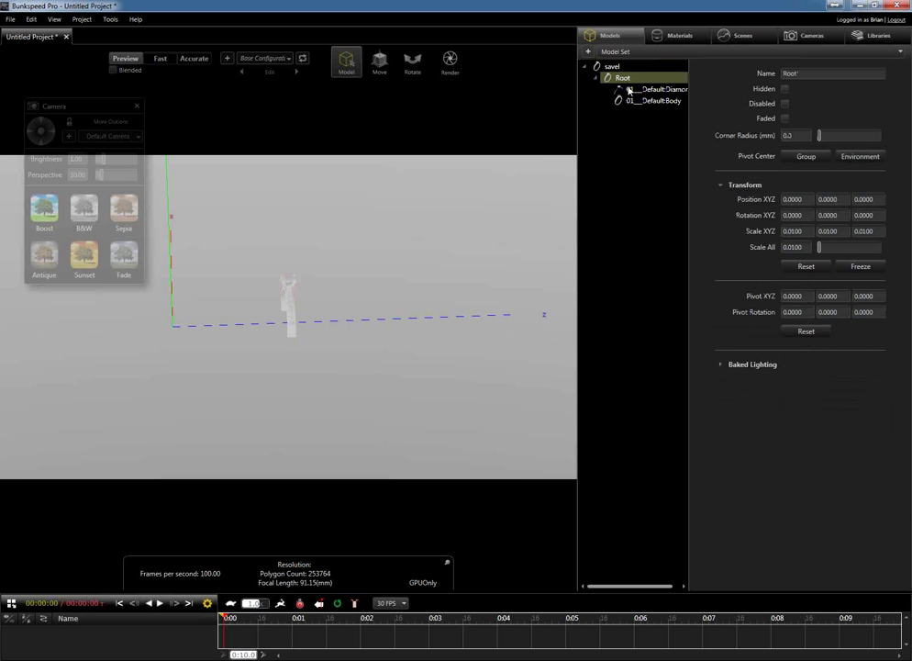
left_click(628, 91)
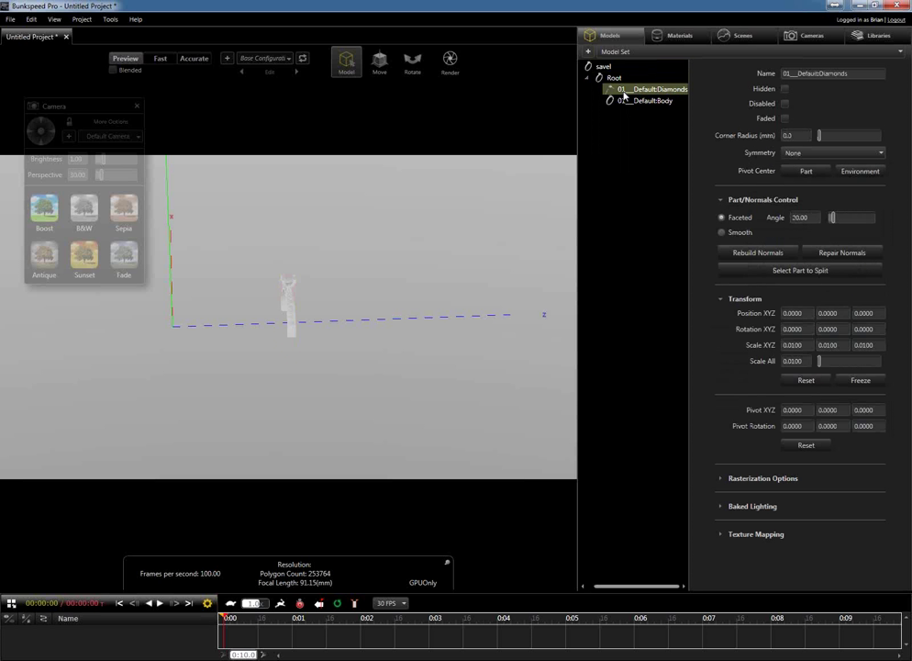
left_click(633, 103)
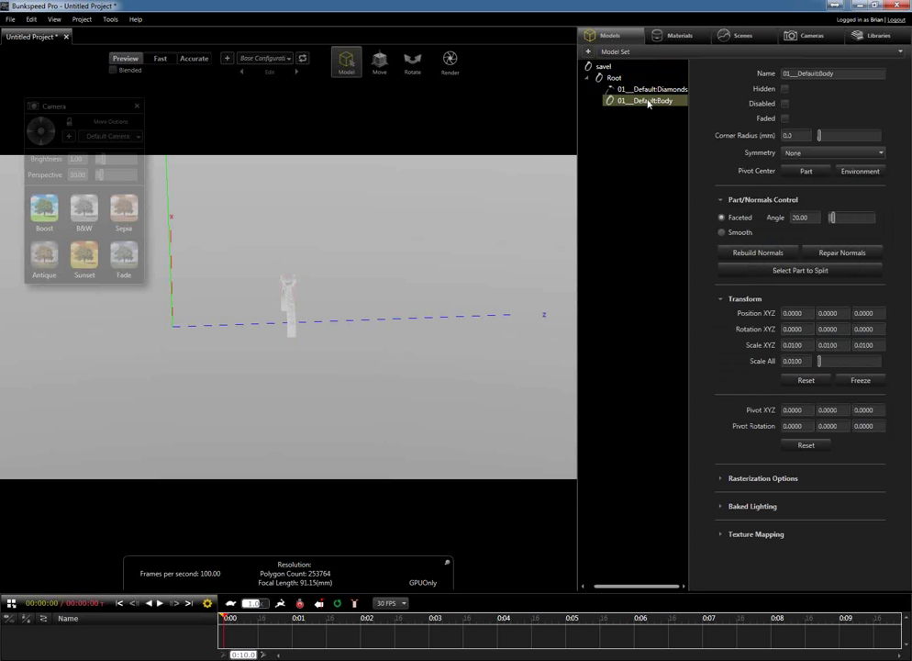
left_click(649, 91)
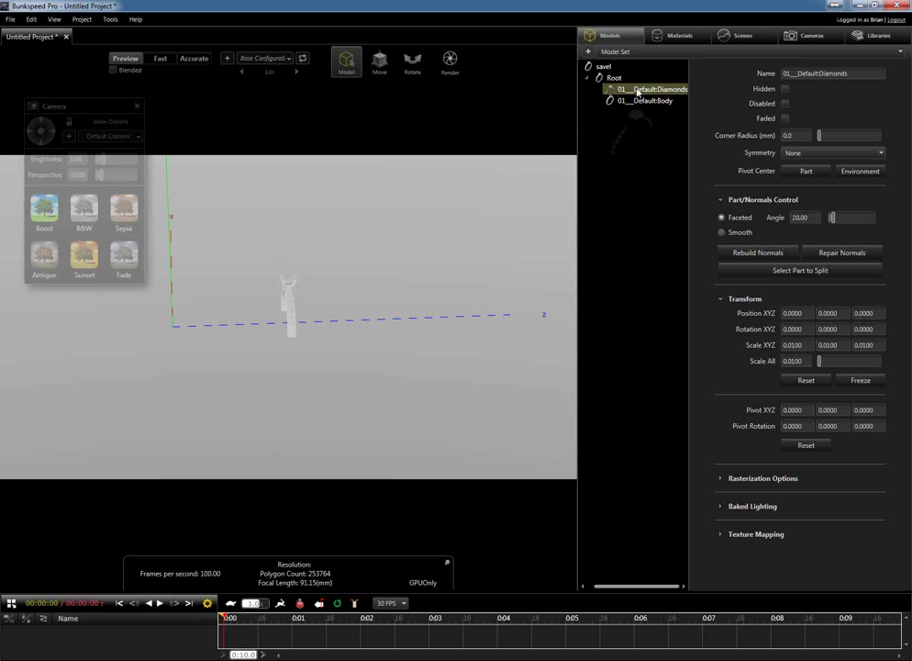
- Center the whole savel model in the environment and snap it to the ground
left_click(603, 68)
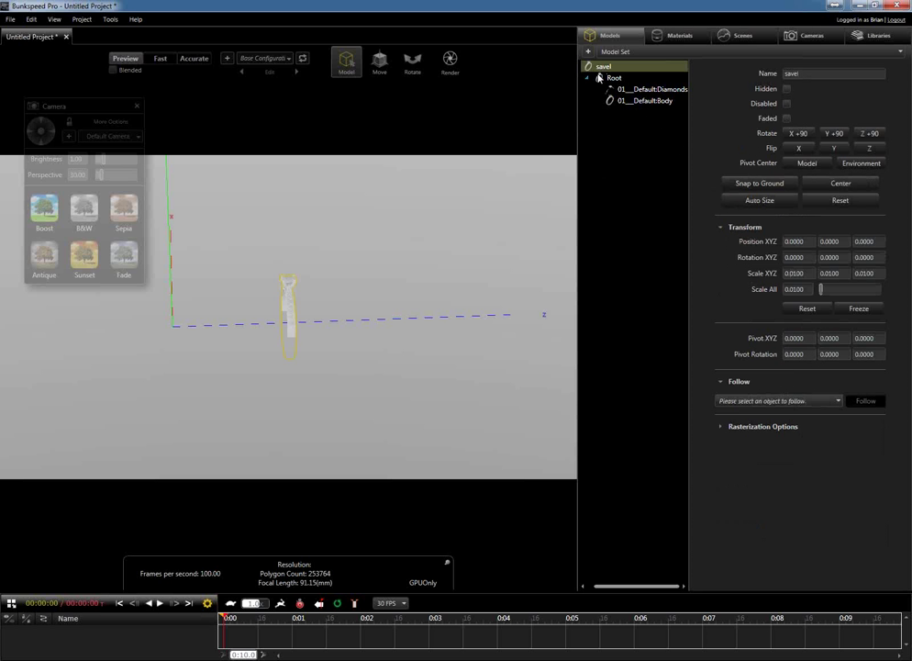
left_click(592, 79)
left_click(610, 69)
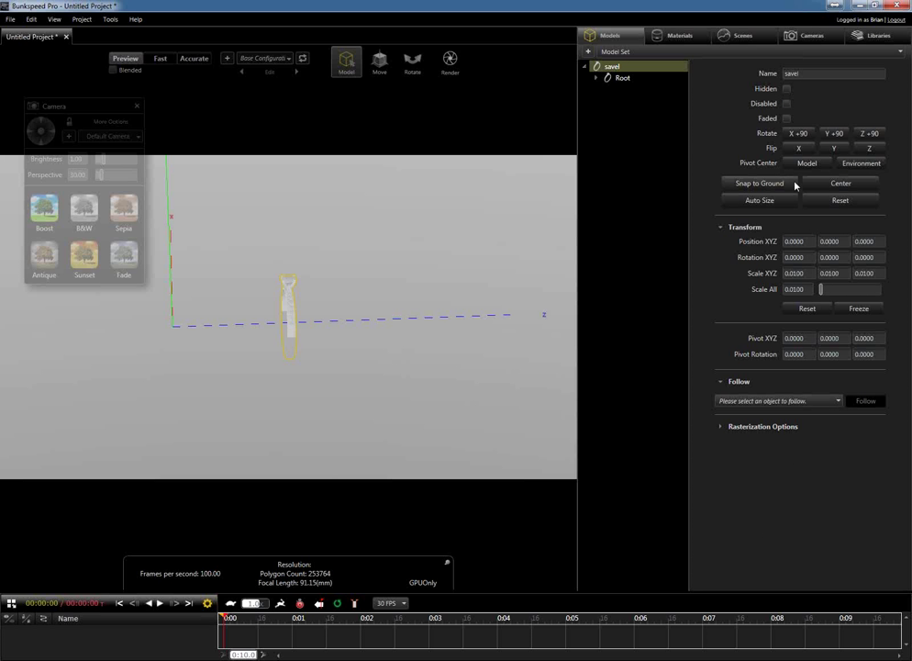
left_click(842, 184)
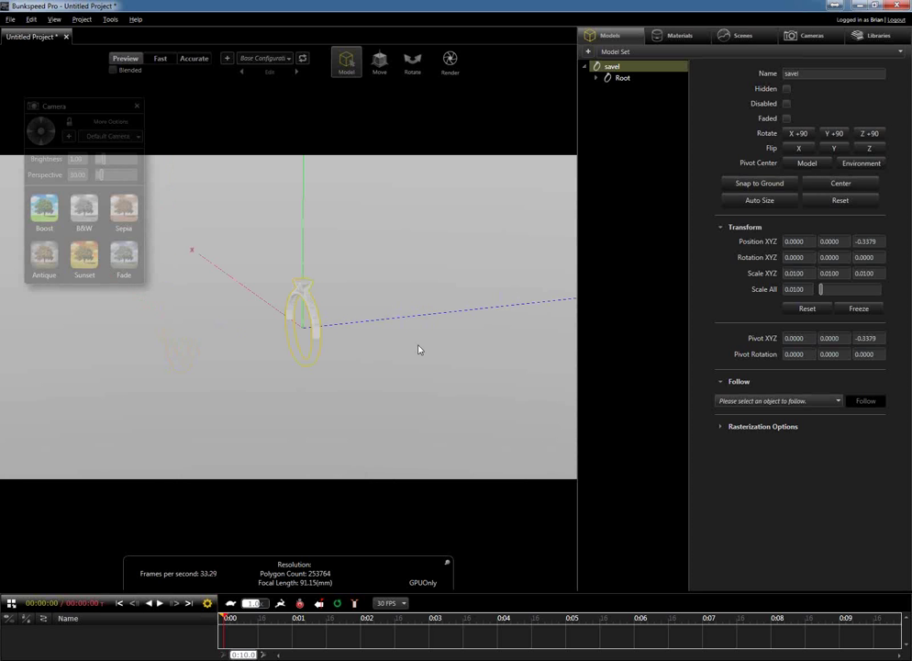
left_click(740, 184)
- Check the upright ring's placement on the ground from several angles
left_click_drag(291, 359, 194, 344)
left_click_drag(264, 260, 257, 354)
left_click_drag(256, 310, 365, 334)
right_click_drag(364, 334, 402, 362)
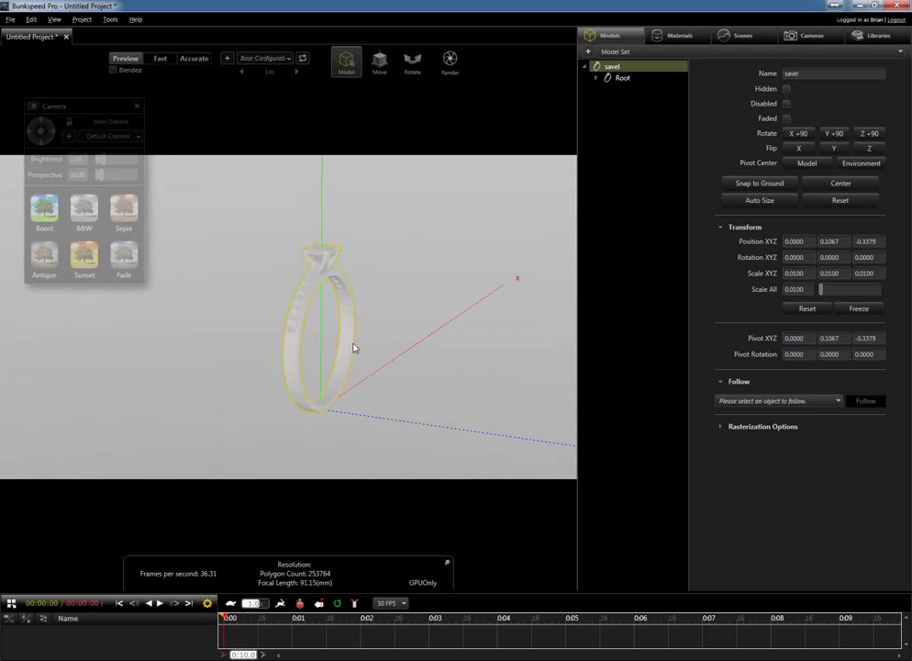
left_click_drag(355, 347, 319, 373)
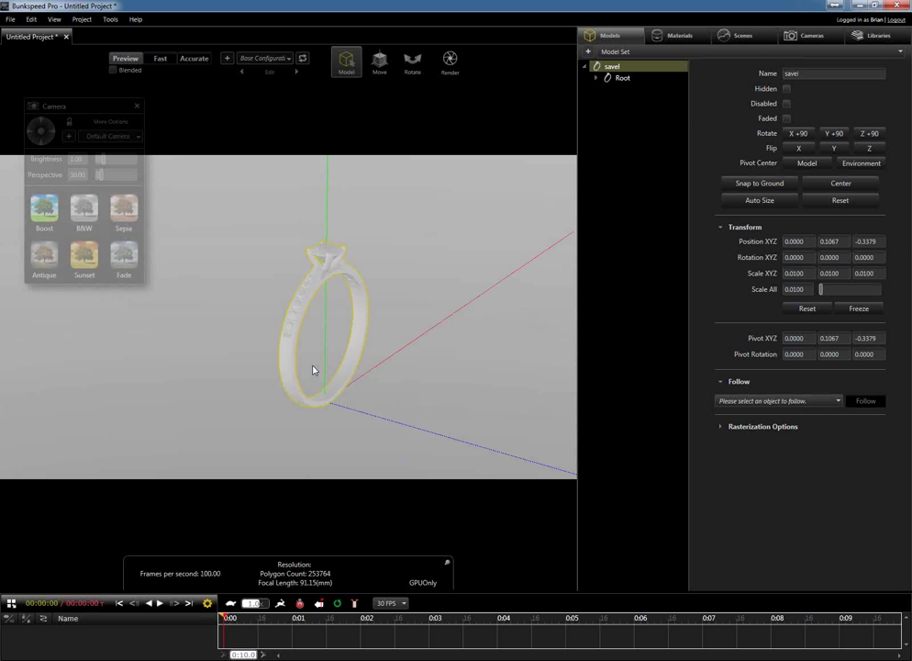
left_click_drag(312, 369, 320, 368)
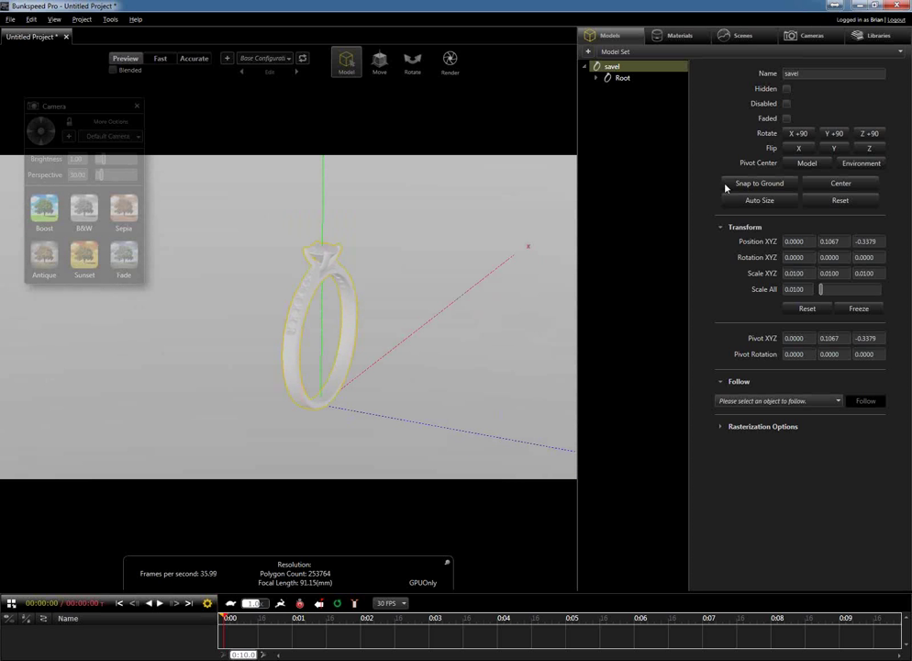
- Rotate the ring 90 degrees about X so it lies flat, then snap it to the ground and center it again
left_click(801, 135)
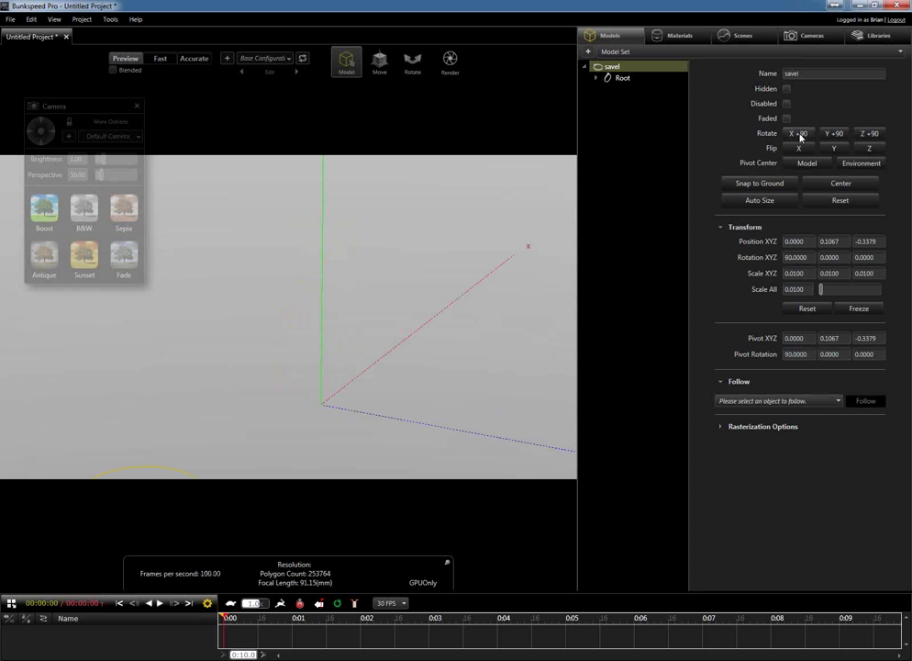
left_click_drag(445, 195, 393, 309)
left_click(783, 186)
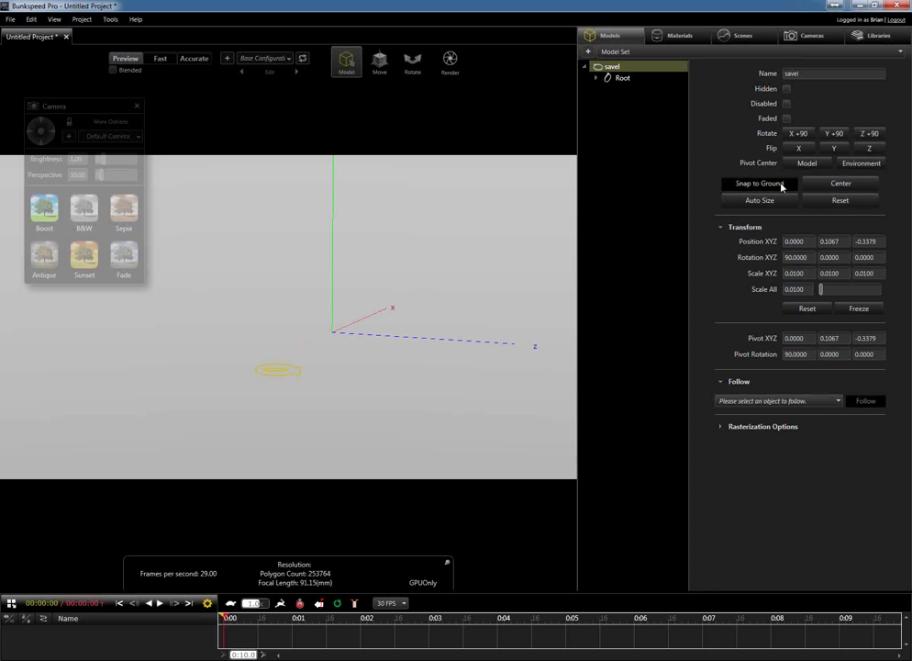
left_click(826, 184)
left_click_drag(340, 381, 226, 336)
key("f")
scroll(289, 385, "up", 2)
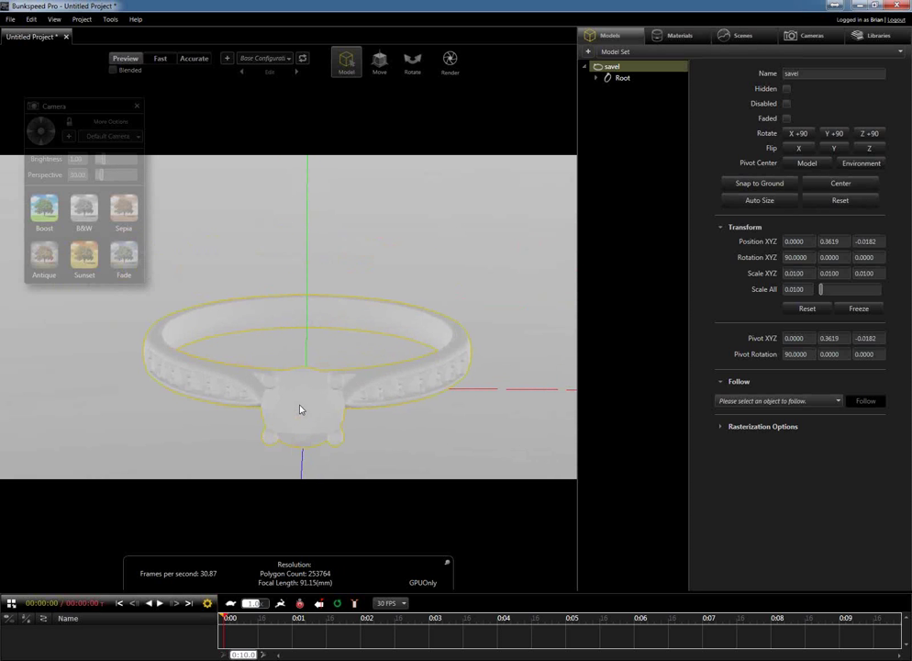
- Apply the Diamond material from the Gems library to the ring's stones and Platinum from the Precious Metal library to the band
left_click(865, 37)
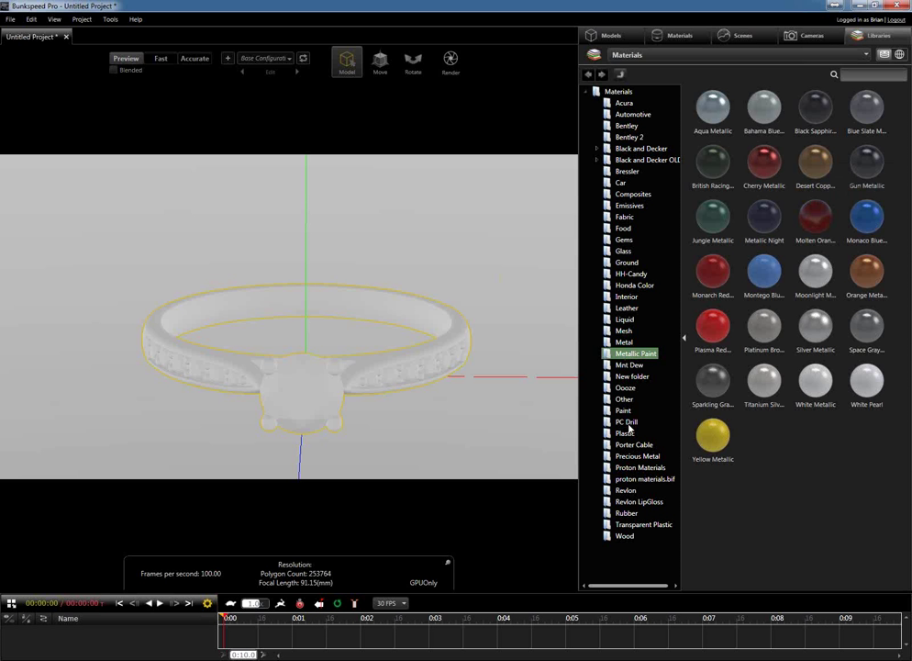
left_click(627, 240)
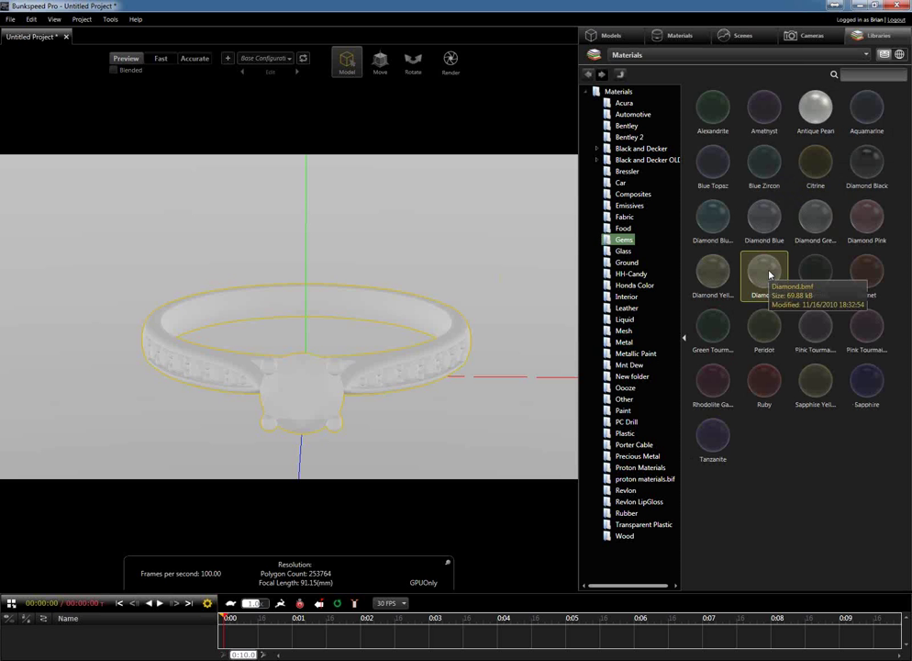
left_click_drag(767, 282, 305, 393)
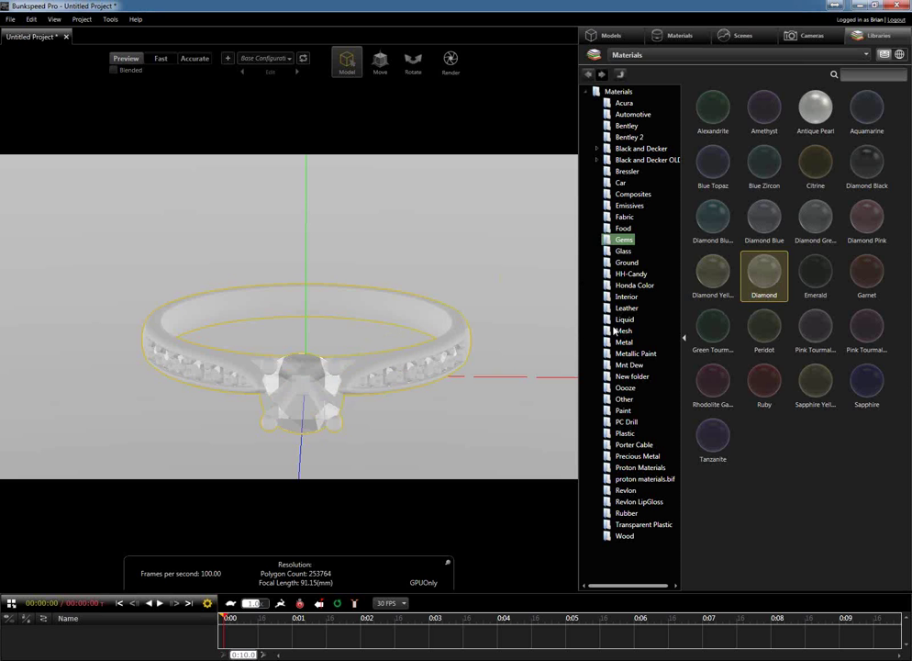
left_click(644, 457)
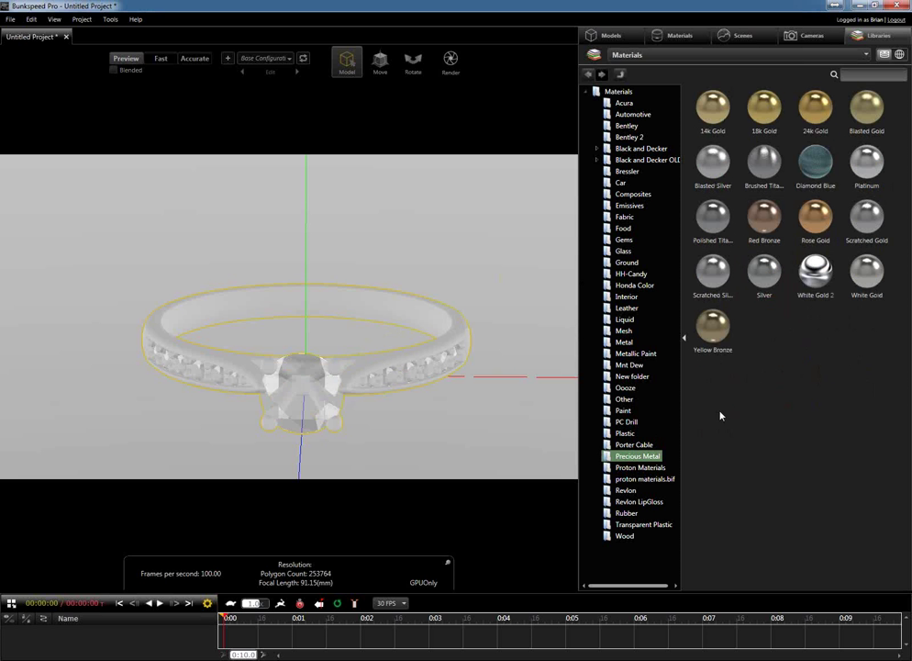
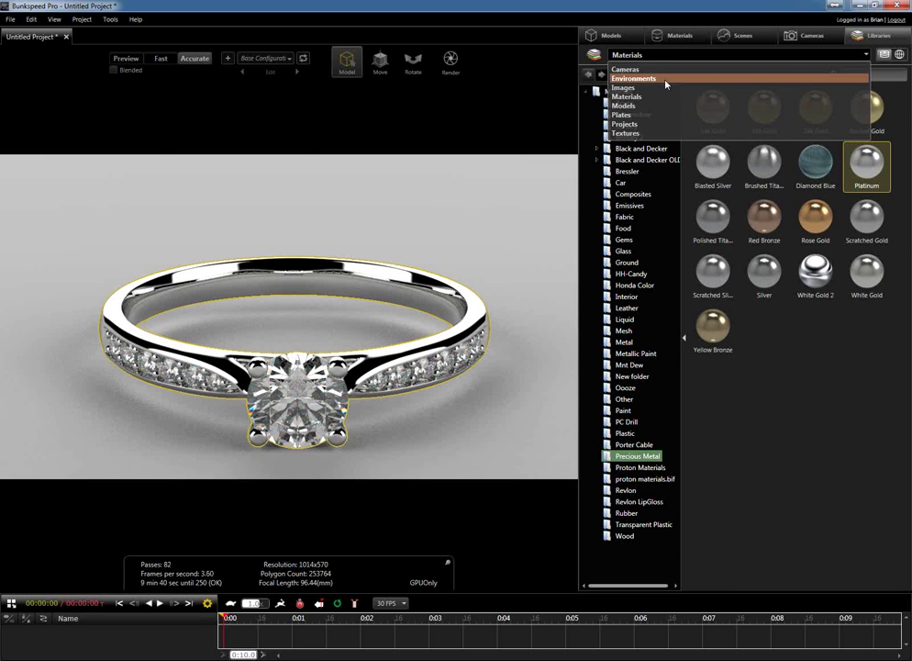
- Apply the Studio 012b environment from the Environments library to the scene
left_click(666, 79)
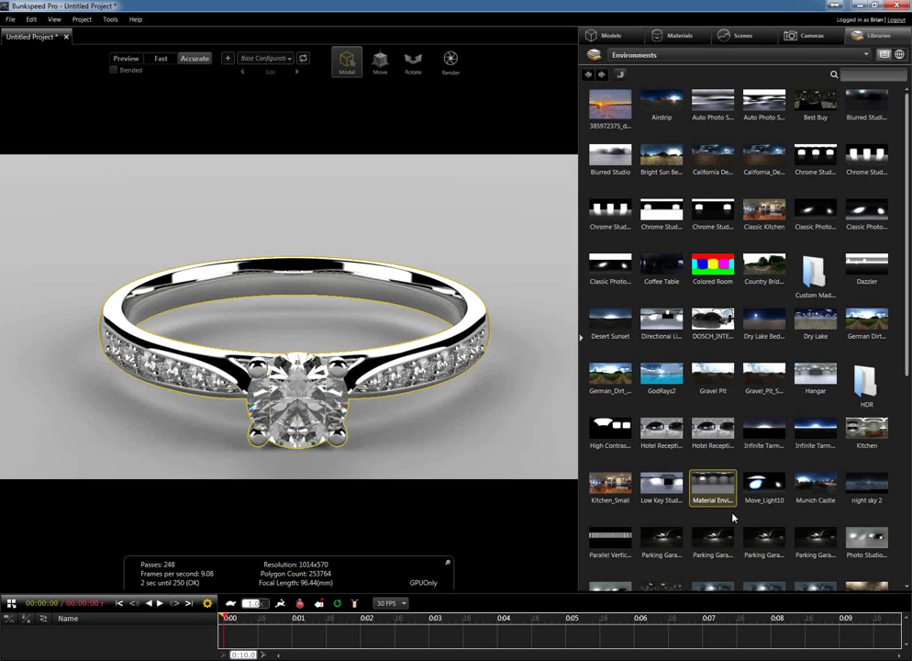
scroll(734, 518, "down", 1)
scroll(734, 517, "down", 1)
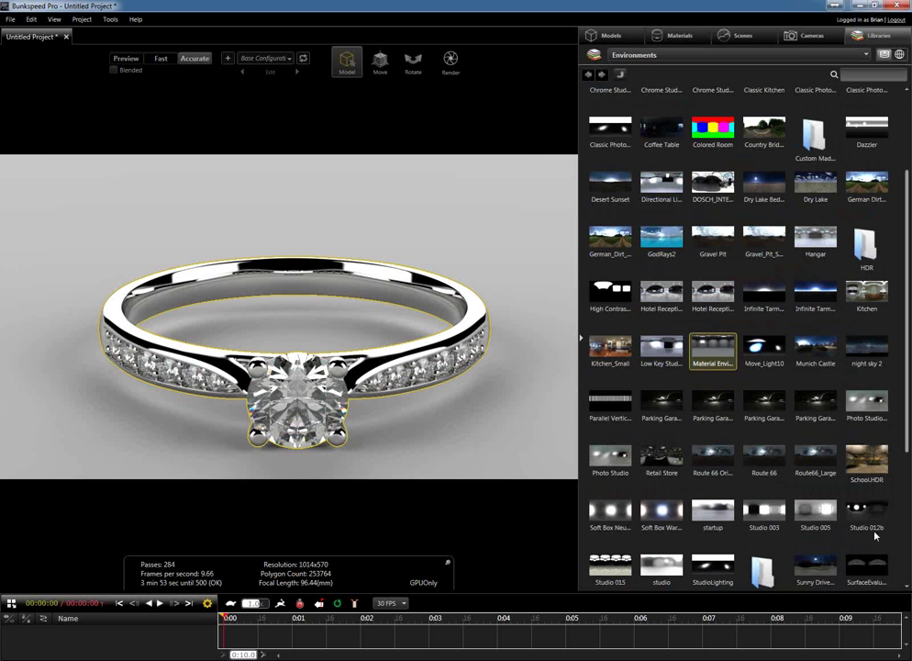
left_click(868, 520)
left_click_drag(868, 520, 317, 229)
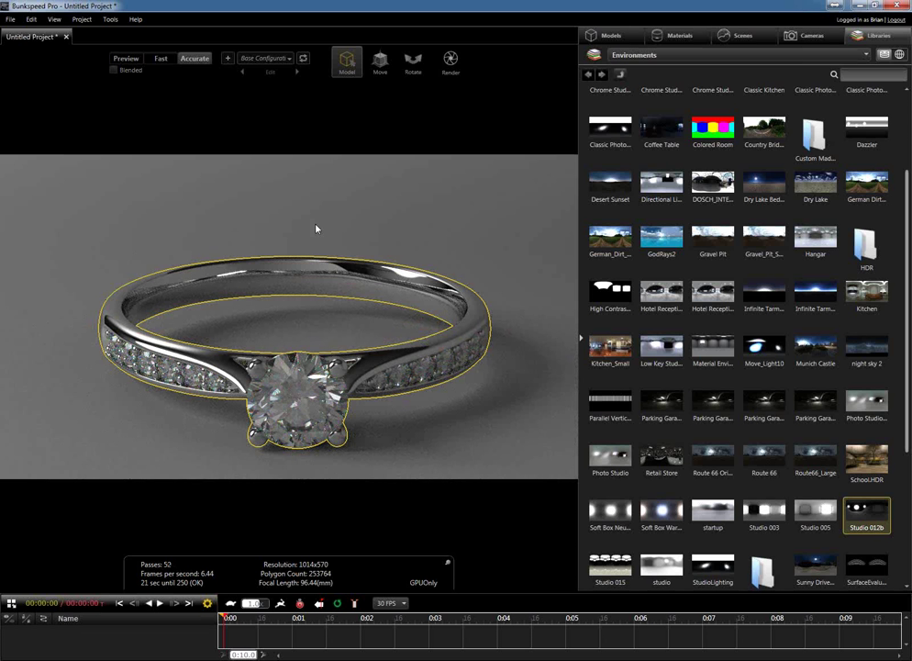
- Hide the environment image of the Studio 012b environment in its scene settings
left_click(744, 39)
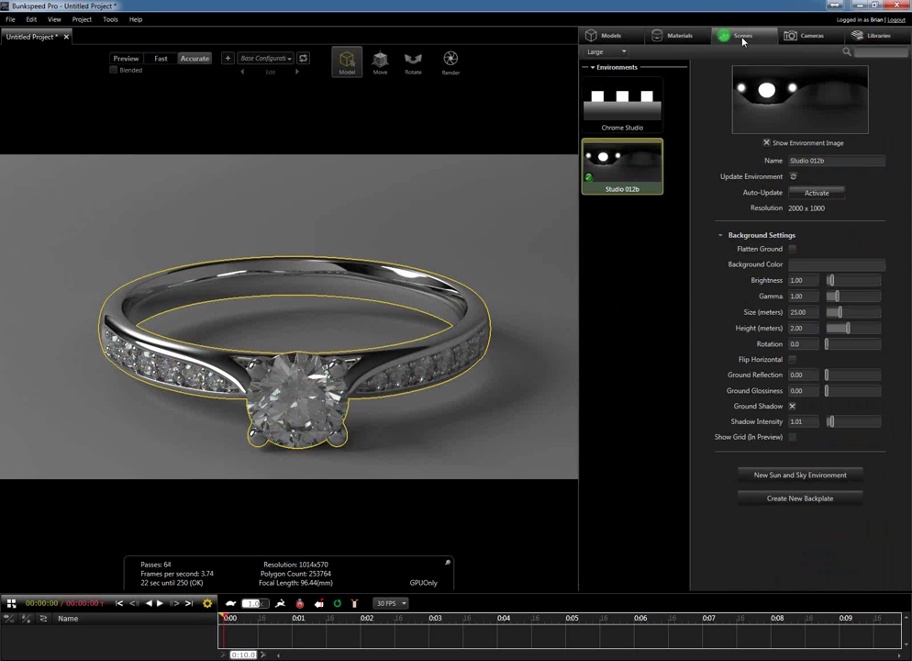
left_click(628, 190)
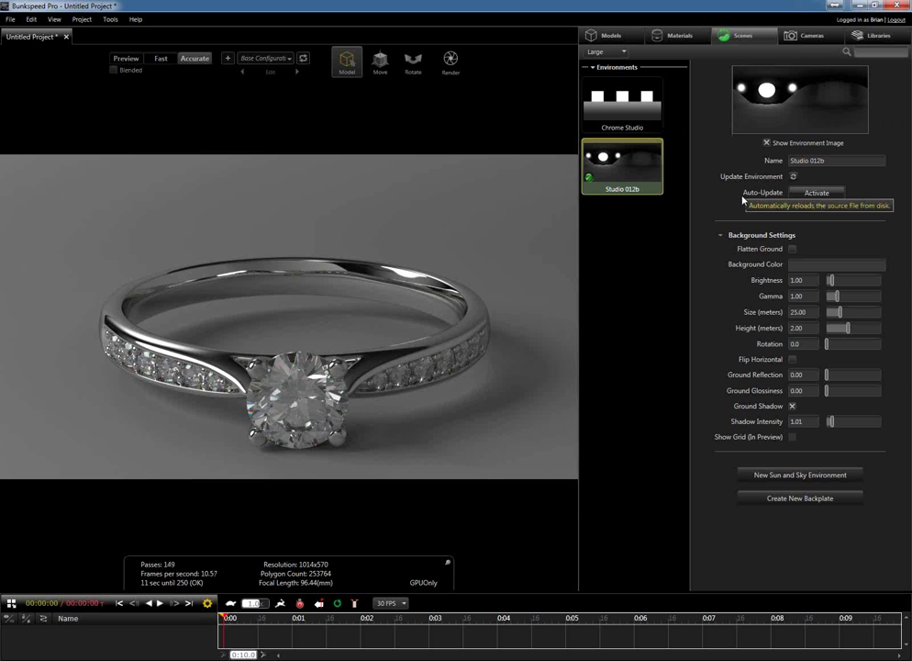
left_click(767, 144)
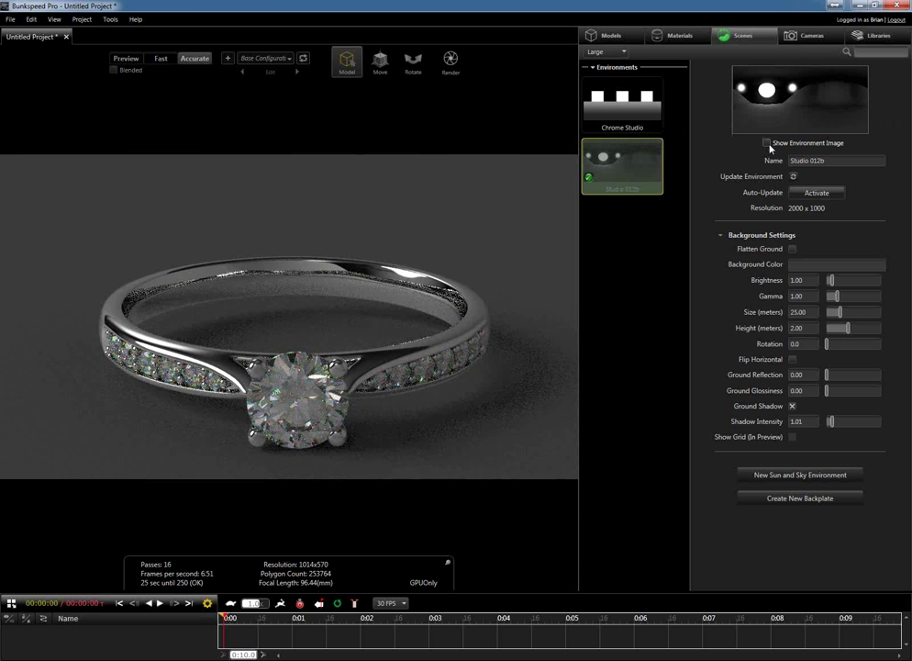
- Set the Studio 012b background color to black by lowering its HSV value to 0
left_click(784, 264)
left_click(719, 368)
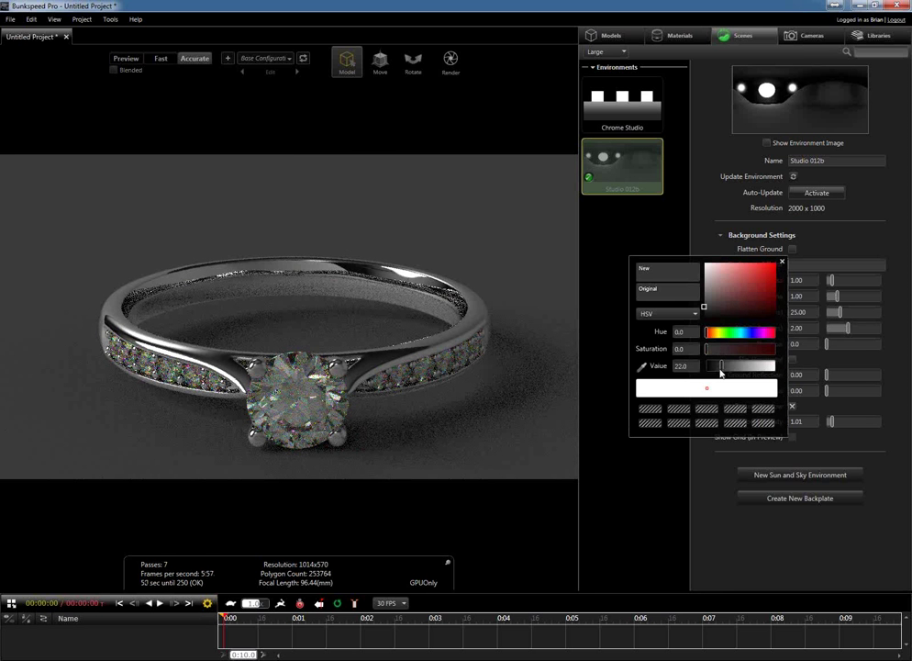
left_click_drag(720, 368, 705, 370)
left_click(643, 365)
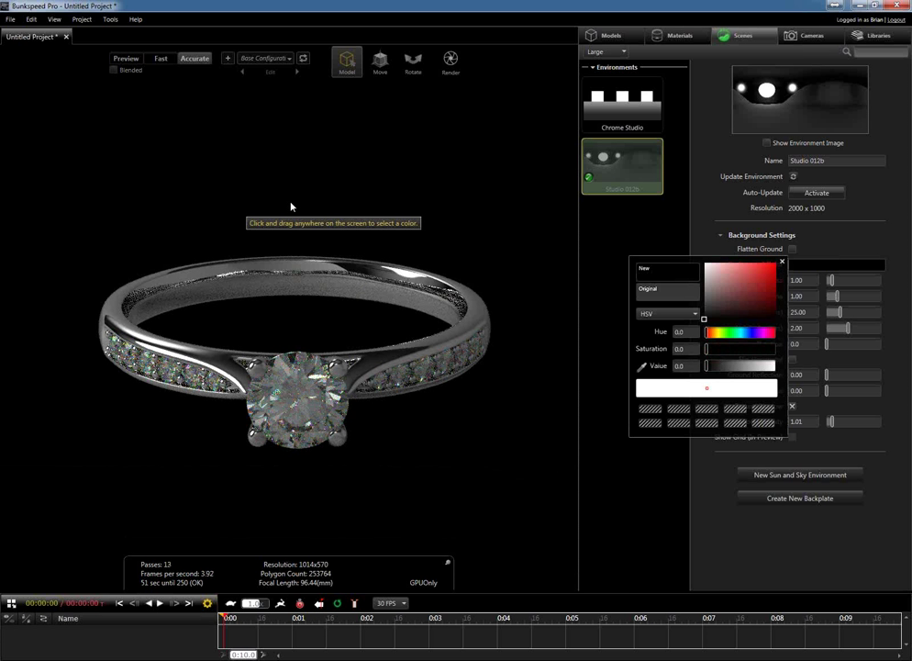
left_click(718, 221)
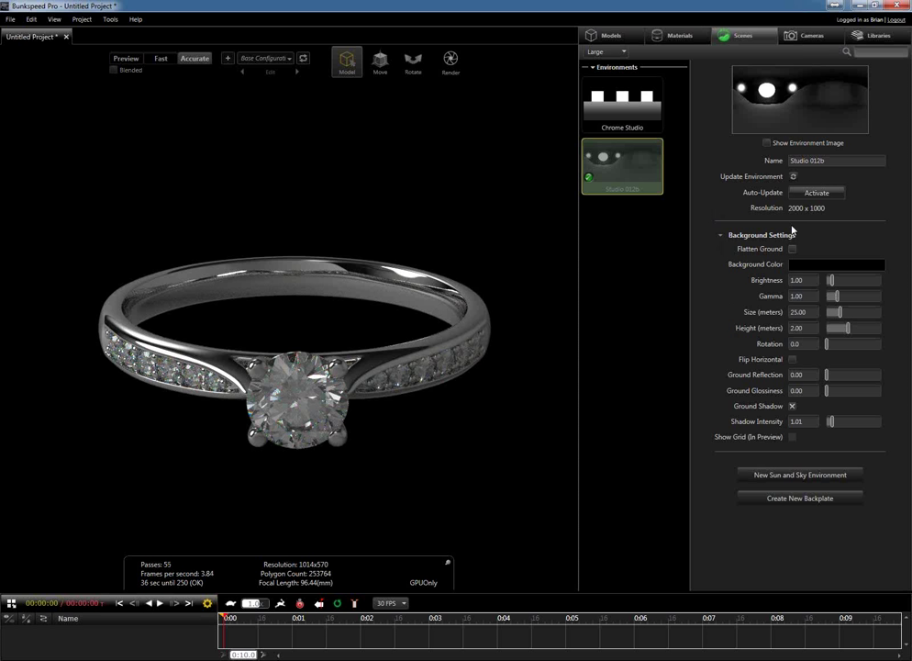
- Set the environment's ground reflection to 0.25 and its ground glossiness to 0.05
left_click(803, 374)
type(".25")
key("Return")
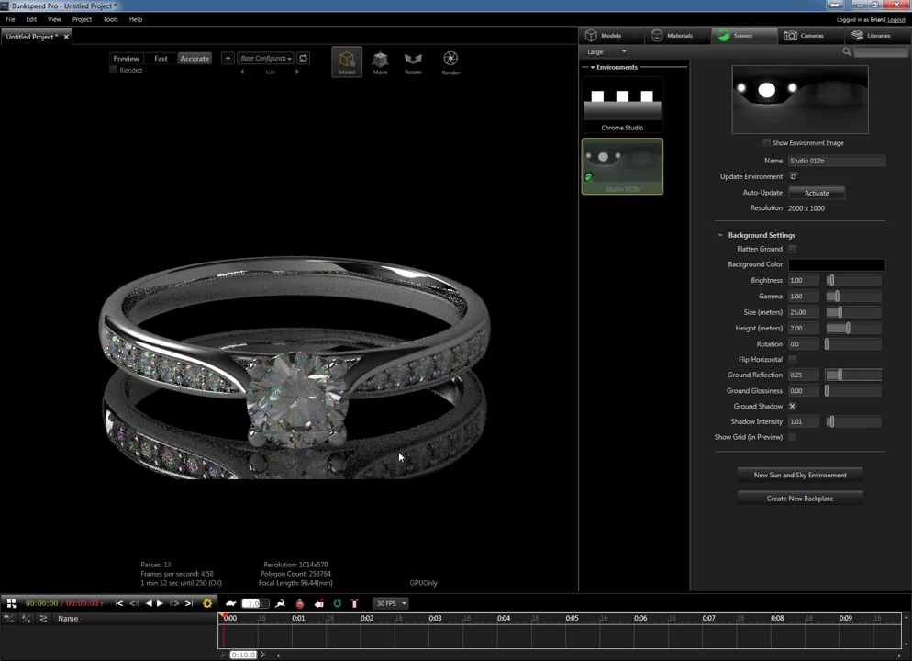
left_click(814, 393)
type("0.25")
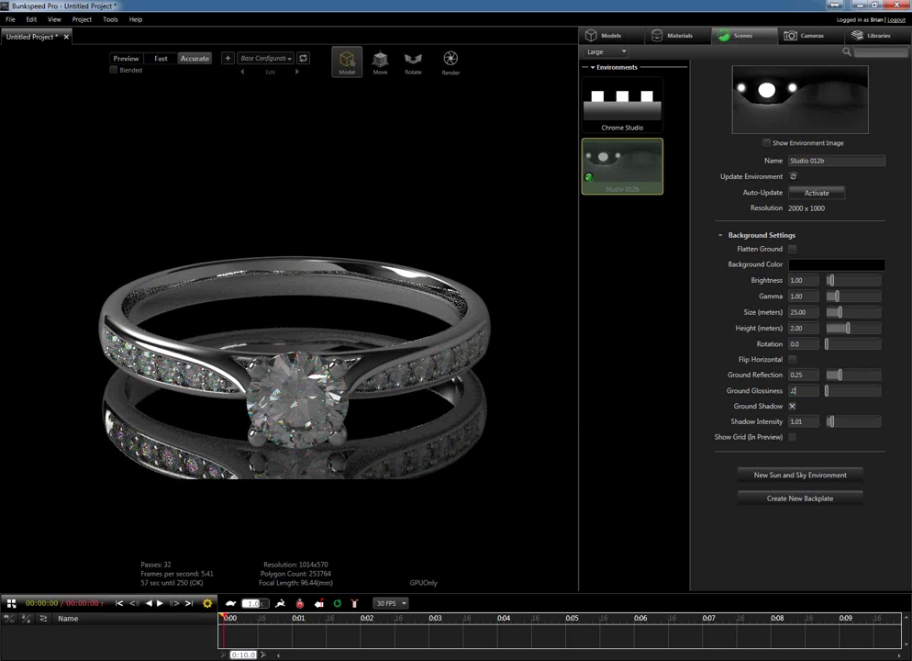
key("Return")
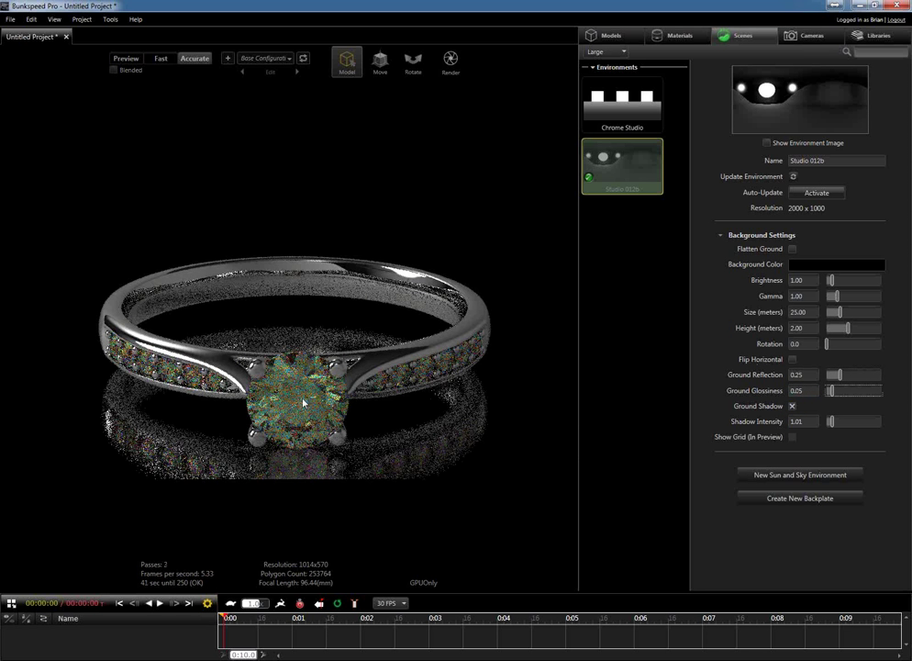
- Reframe the ring with its ground reflection and rotate the Studio 012b environment to about 78.7
mouse_move(371, 397)
middle_mouse_down()
mouse_move(355, 370)
mouse_move(356, 388)
middle_mouse_up()
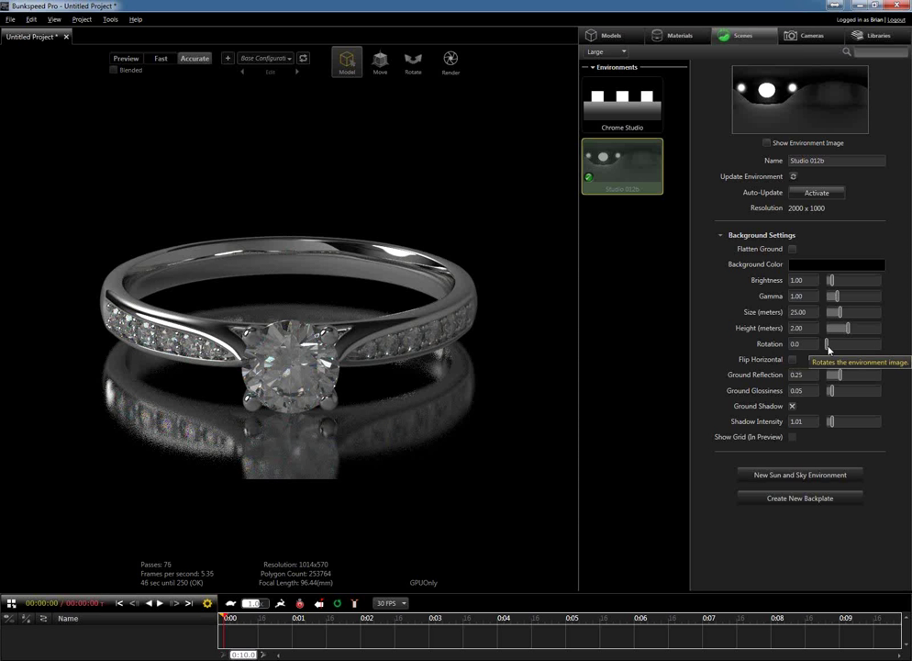
left_click_drag(829, 348, 840, 347)
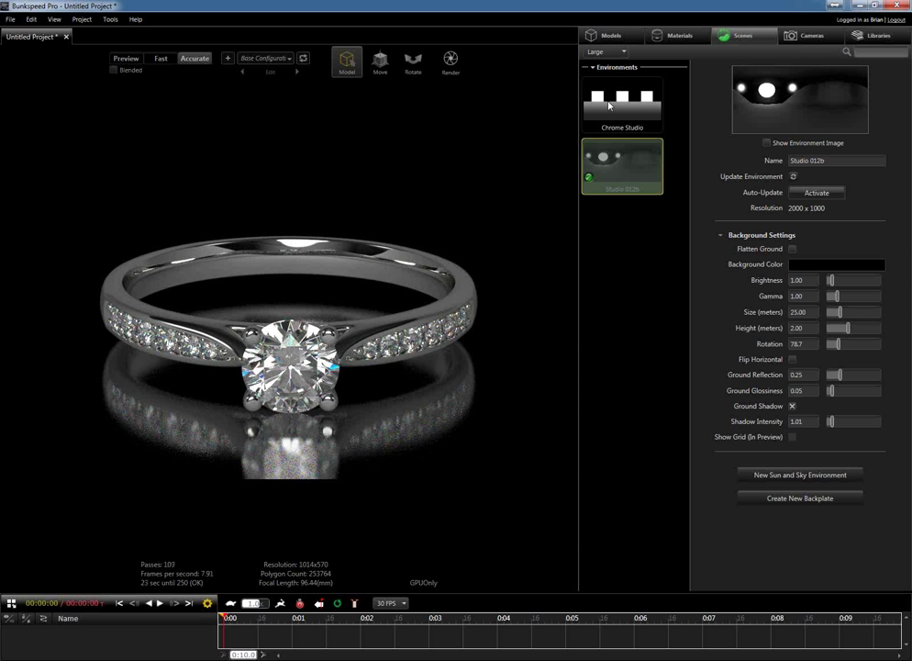
left_click(684, 39)
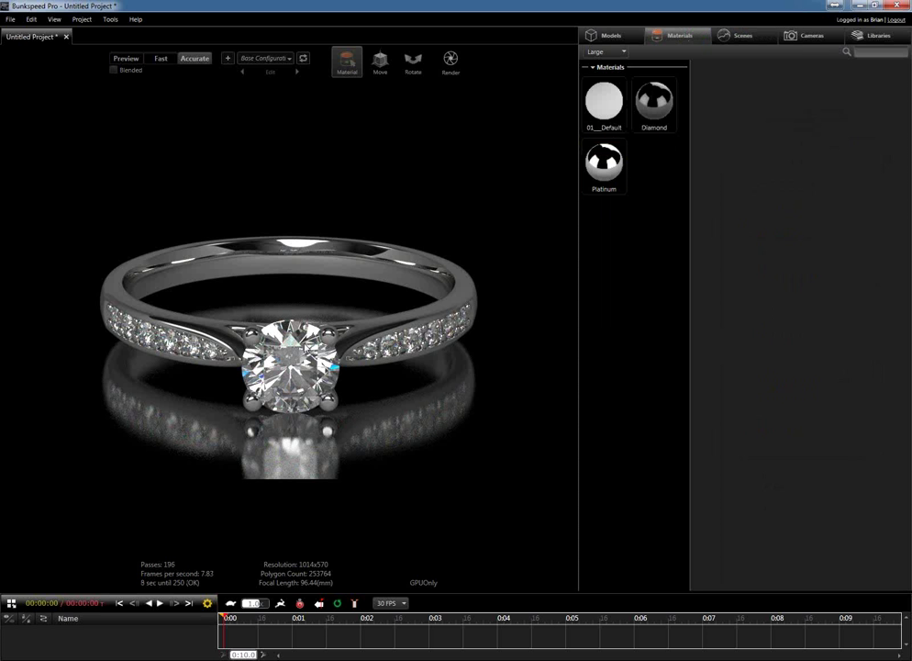
left_click(879, 36)
left_click(737, 56)
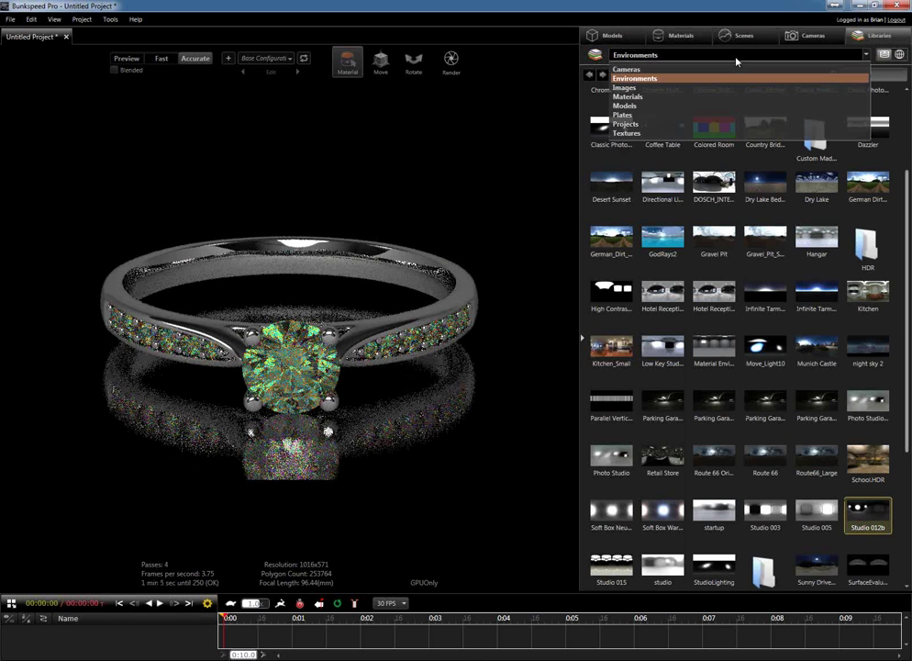
left_click(708, 96)
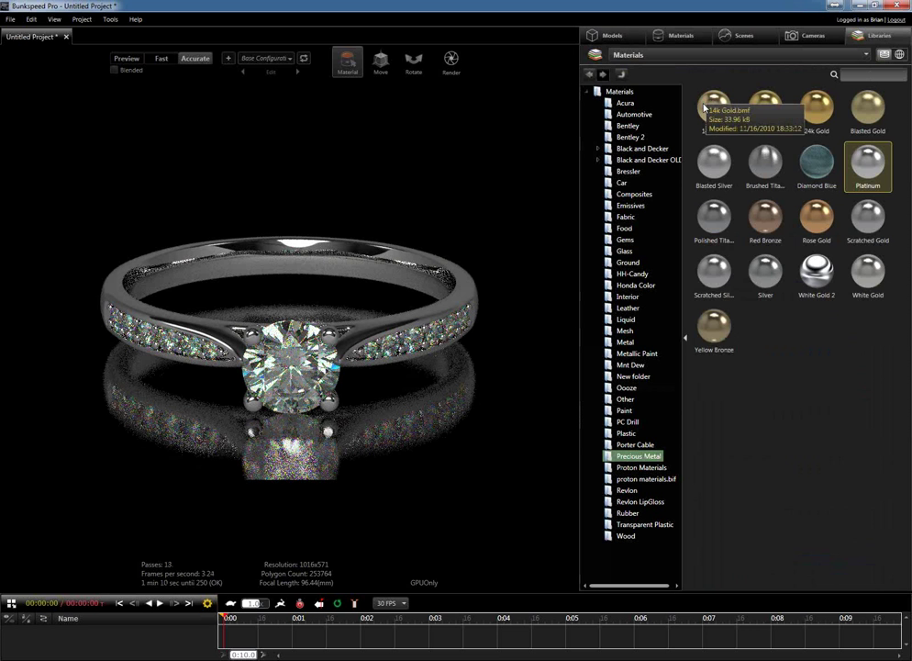
left_click(684, 39)
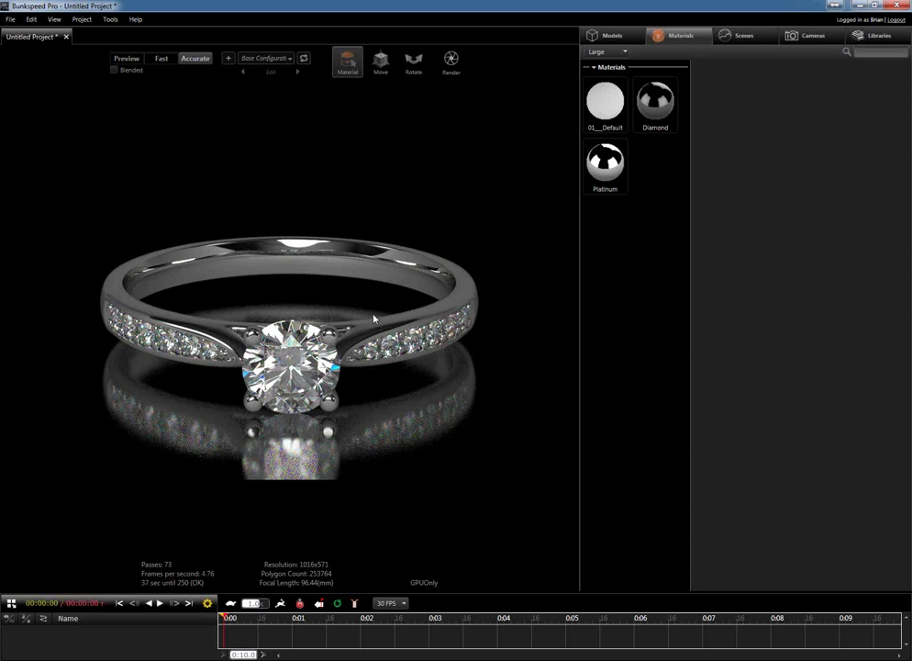
- Change the Diamond material's color to a blue with hue 212.5 and saturation 75.4
left_click(655, 101)
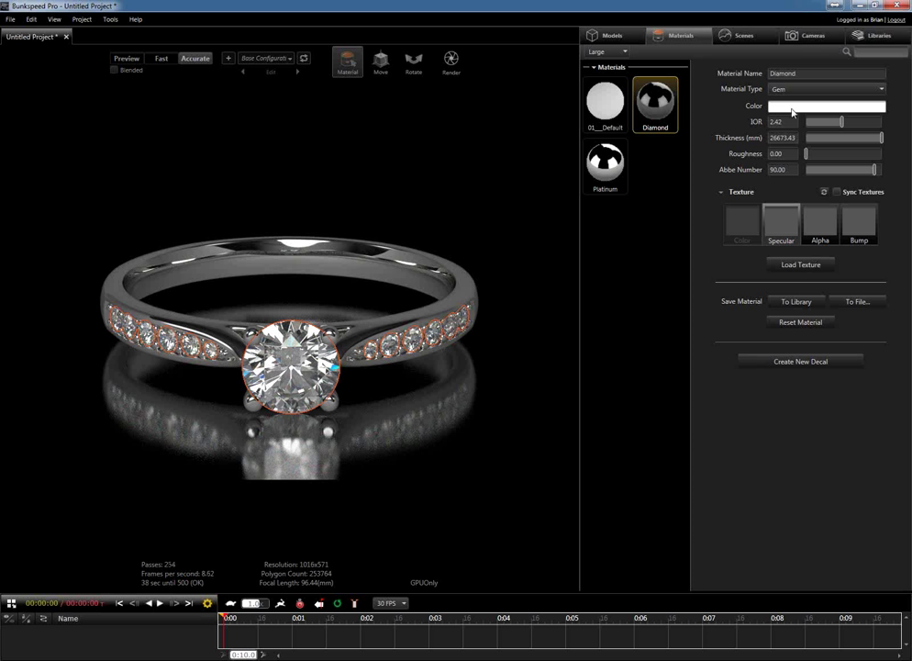
left_click(792, 108)
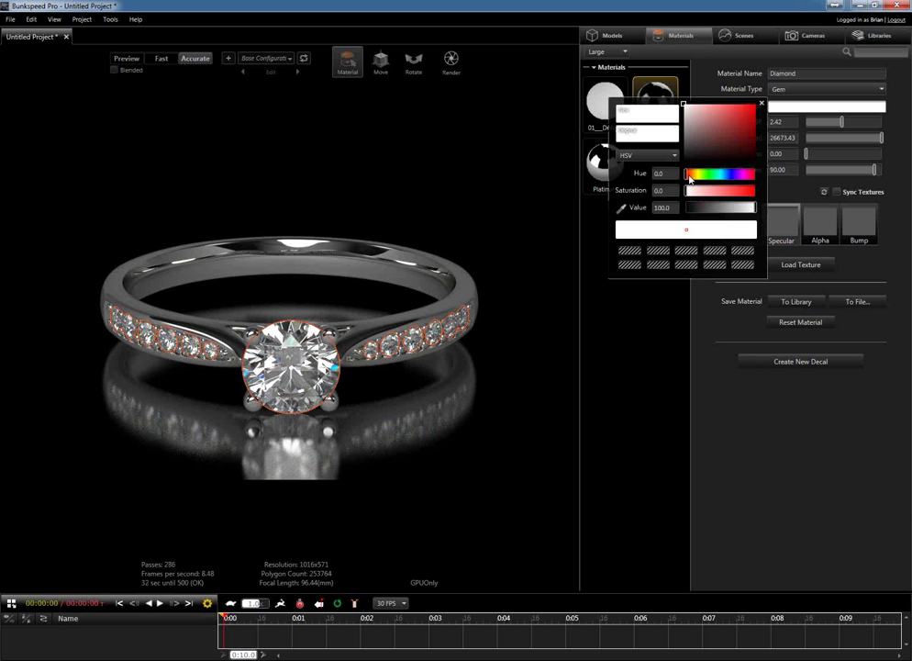
left_click_drag(685, 177, 727, 179)
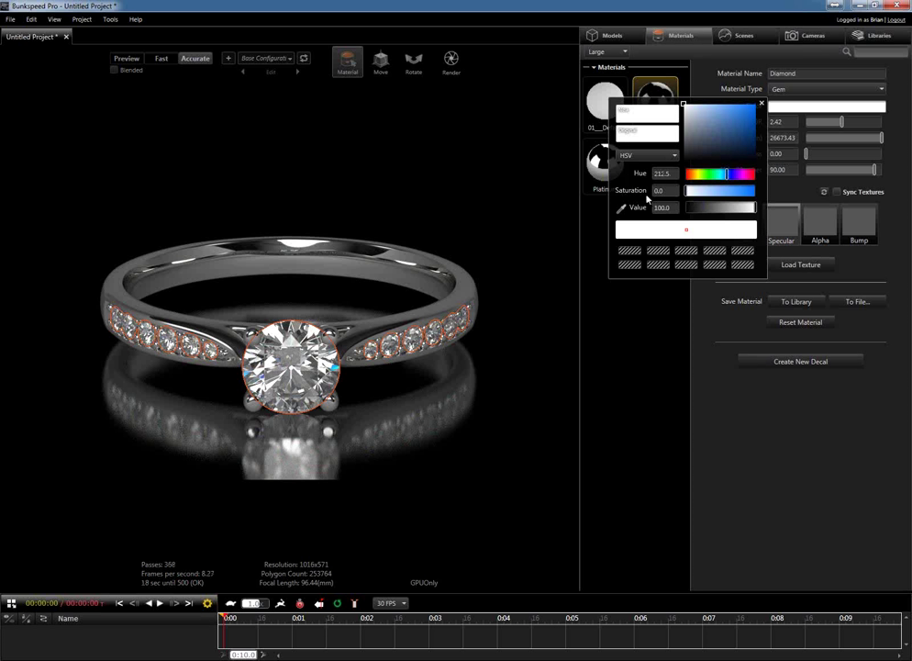
left_click(739, 193)
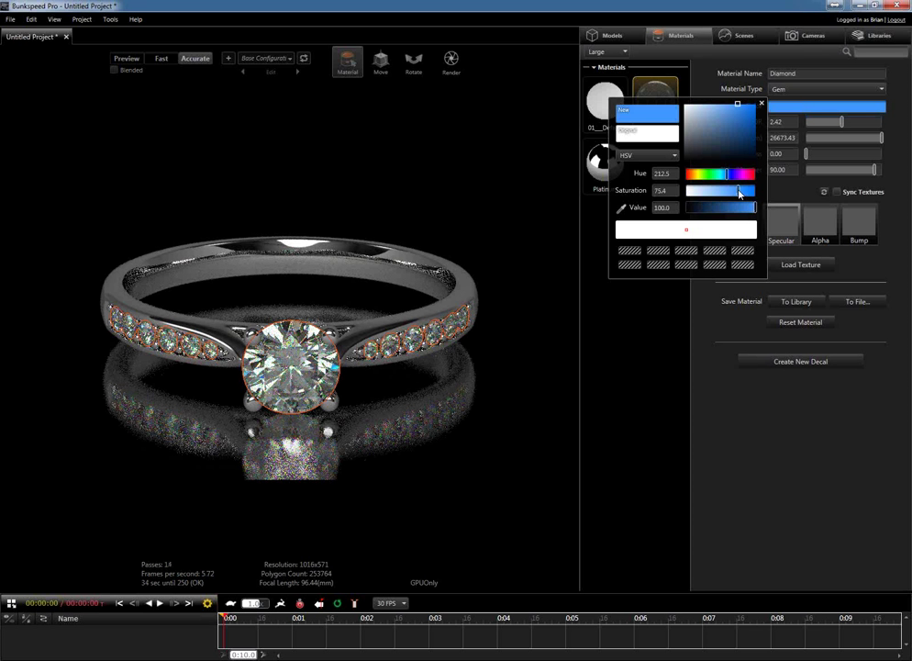
left_click(879, 107)
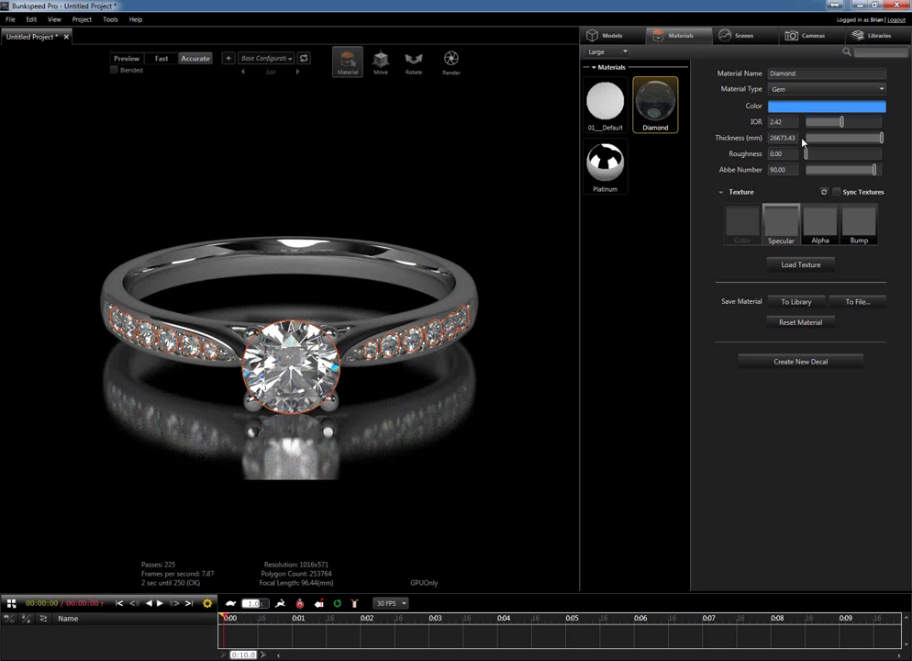
- Set the Diamond material's thickness to 10 mm
left_click(789, 141)
type("1.0")
key("Return")
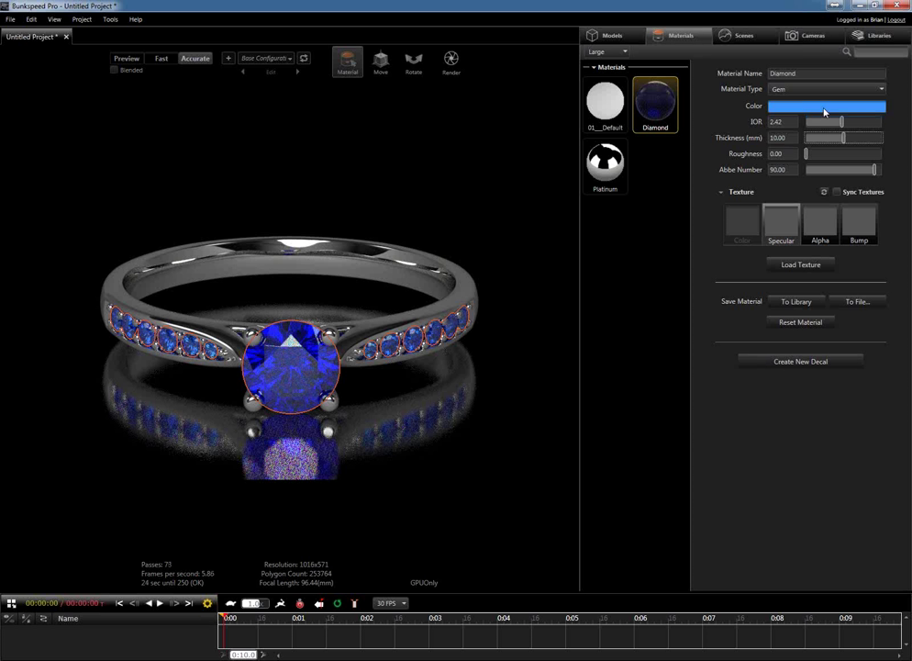
- Reduce the saturation of the Diamond material's blue color to 3.0
left_click(824, 111)
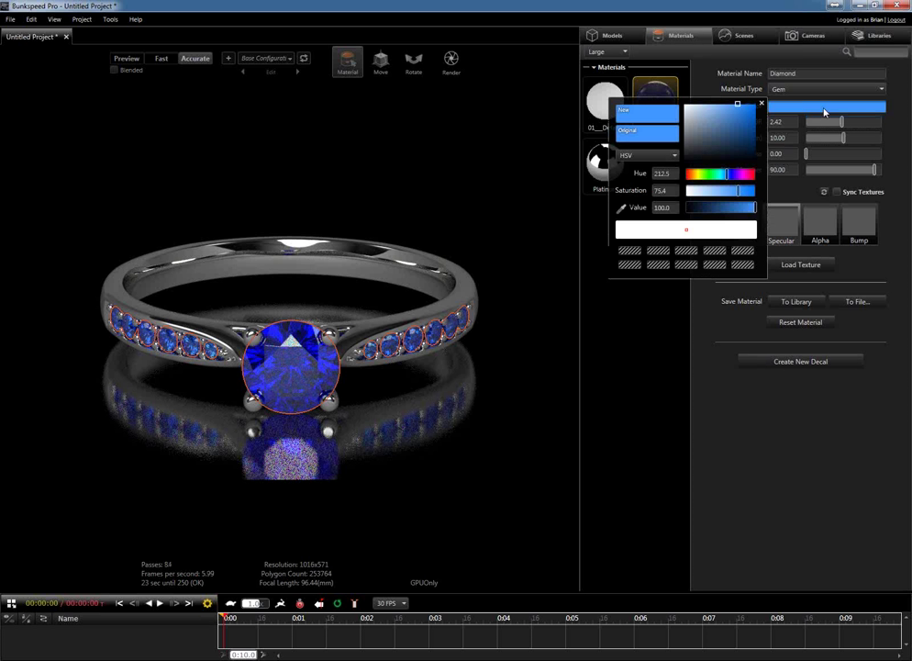
left_click(691, 195)
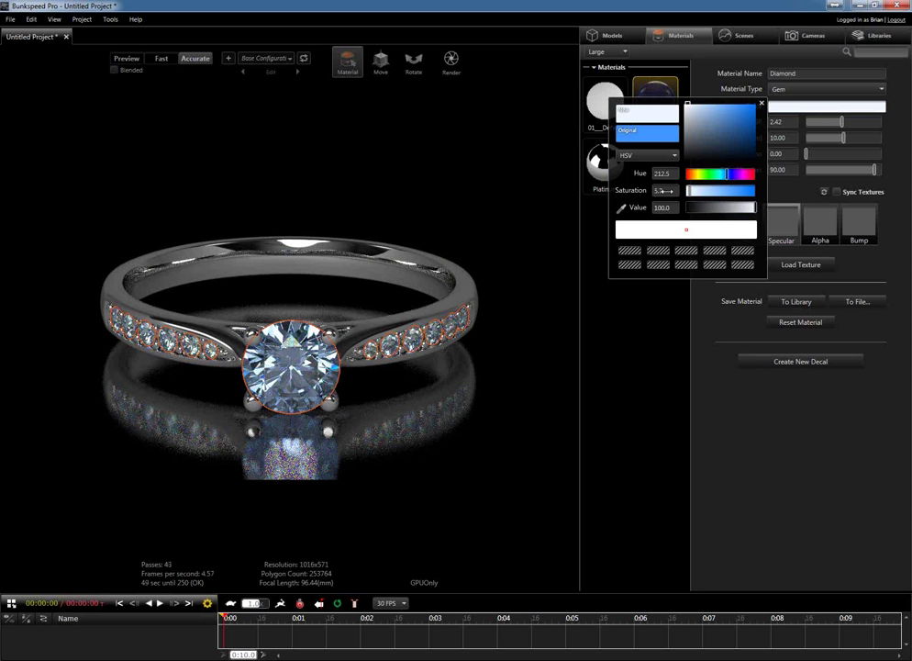
left_click(665, 190)
type("5")
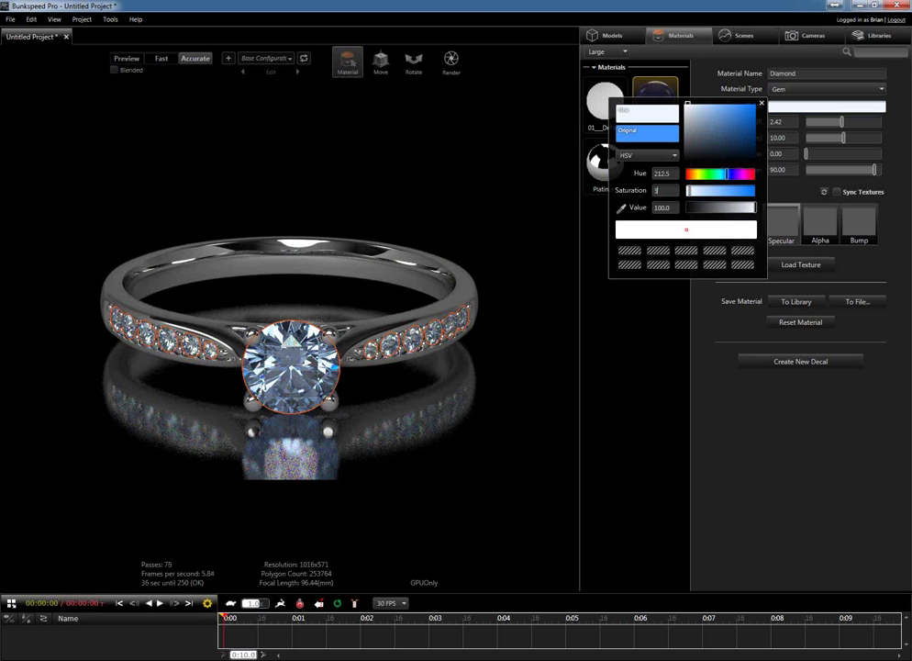
key("Tab")
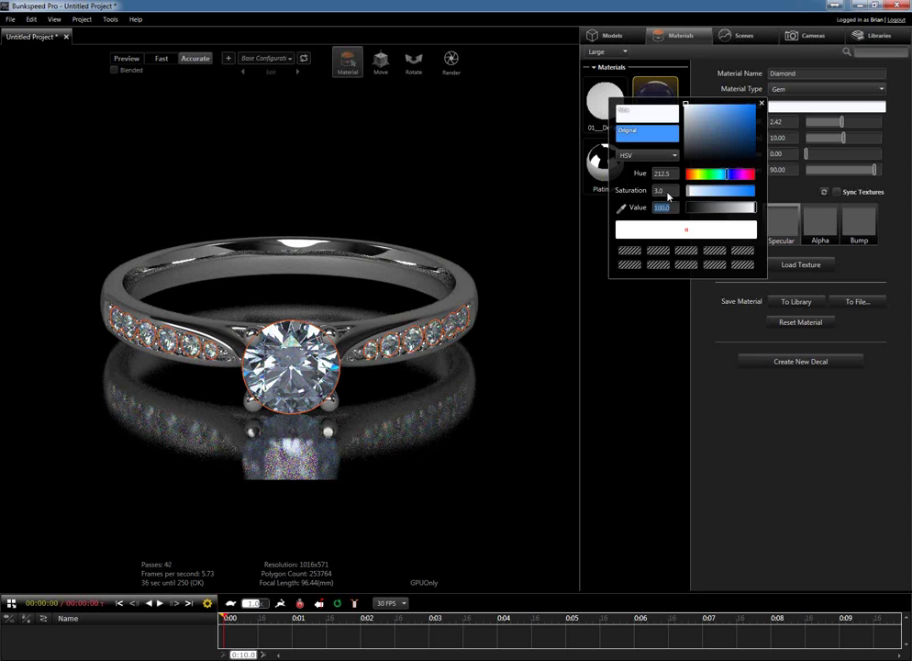
left_click(788, 189)
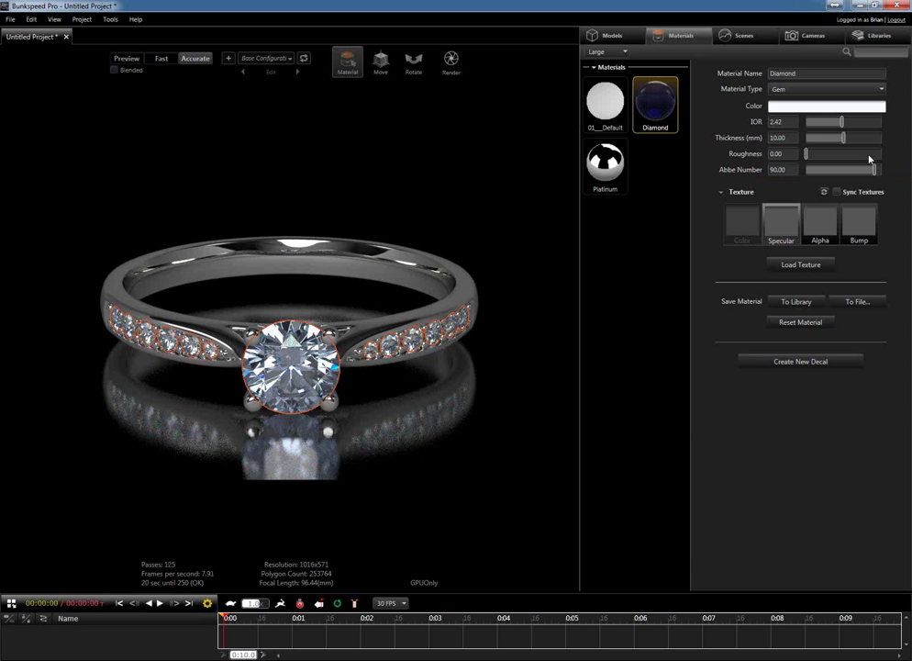
- Try roughness values of about 76 and 1 on the Diamond material, and restore the roughness to 0
left_click_drag(806, 153, 865, 158)
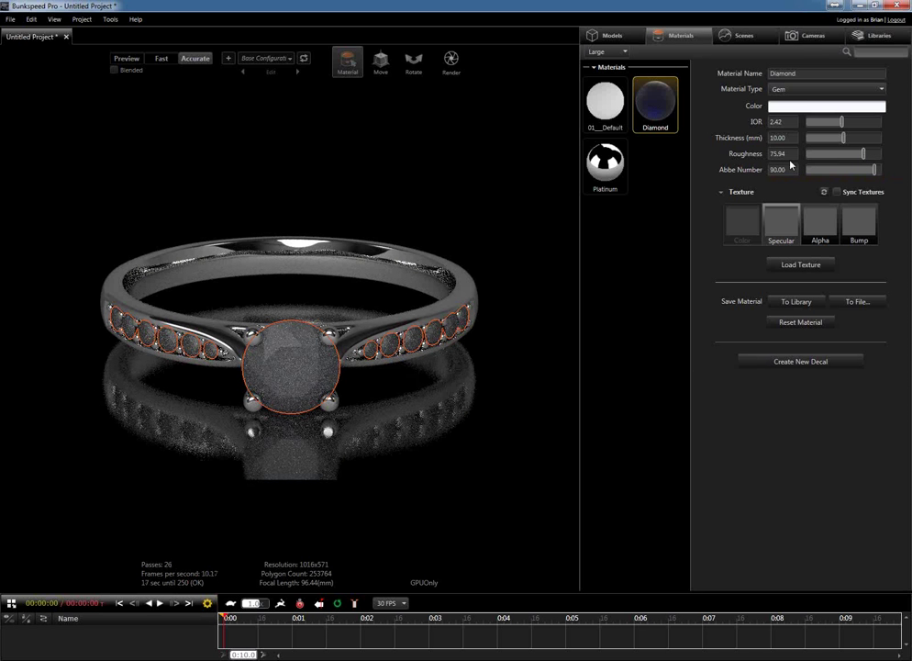
left_click_drag(811, 158, 806, 154)
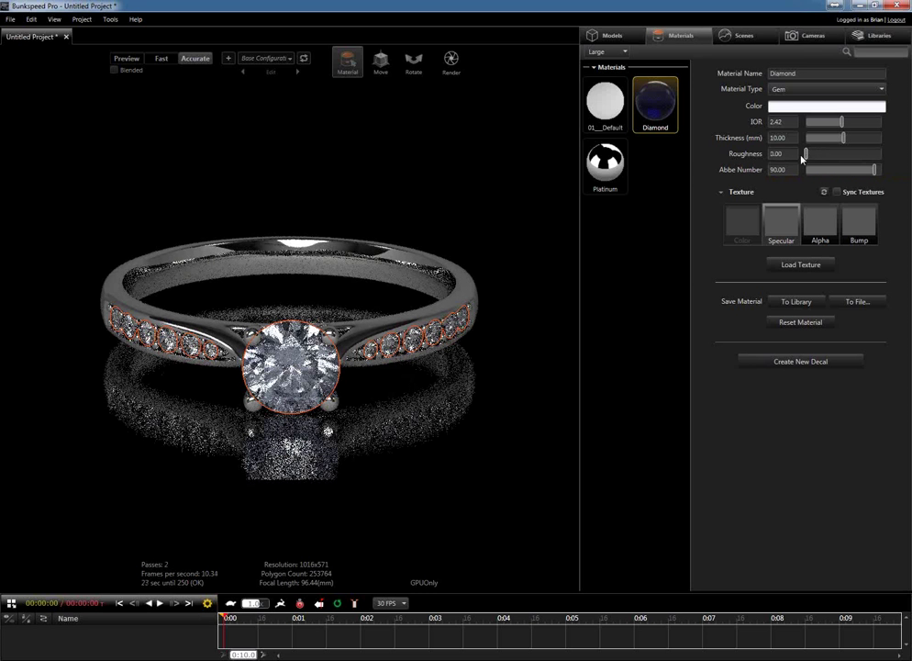
left_click(794, 156)
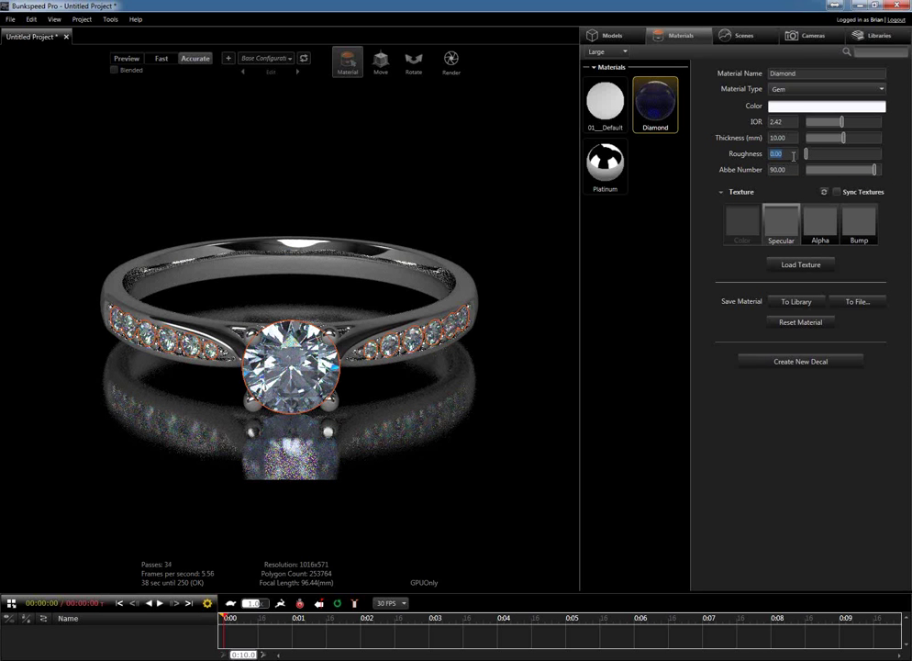
type("1")
key("Return")
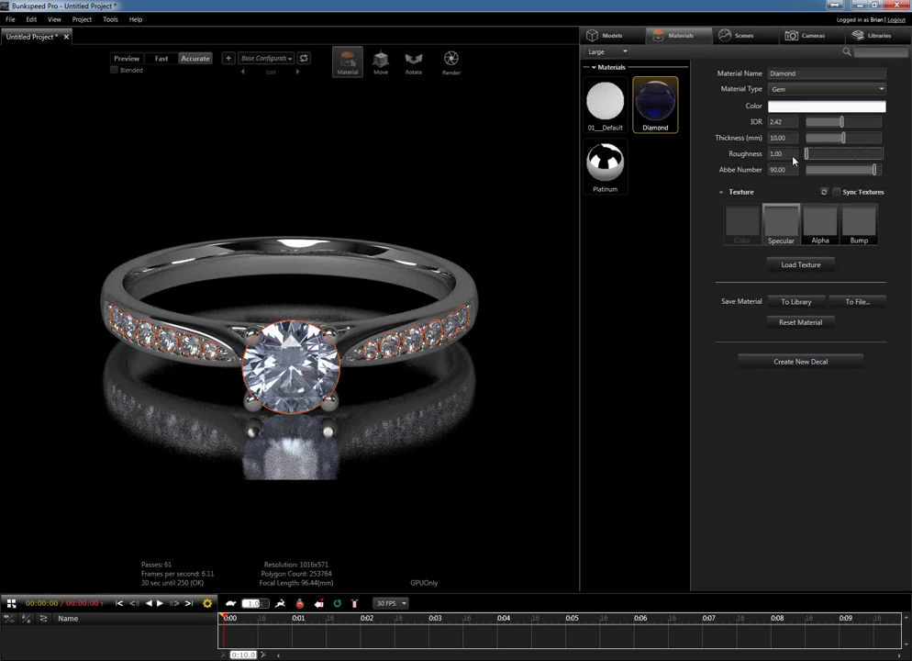
left_click(794, 156)
type("0")
key("Return")
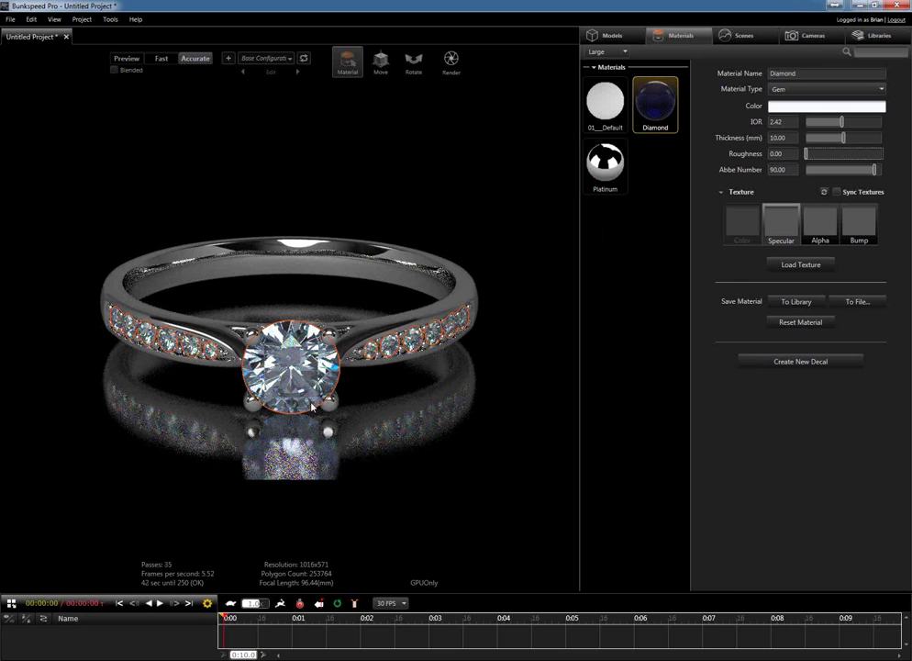
- Reduce the saturation of the Diamond material's color to 0 and close the color picker
scroll(335, 408, "up", 2)
scroll(335, 408, "up", 2)
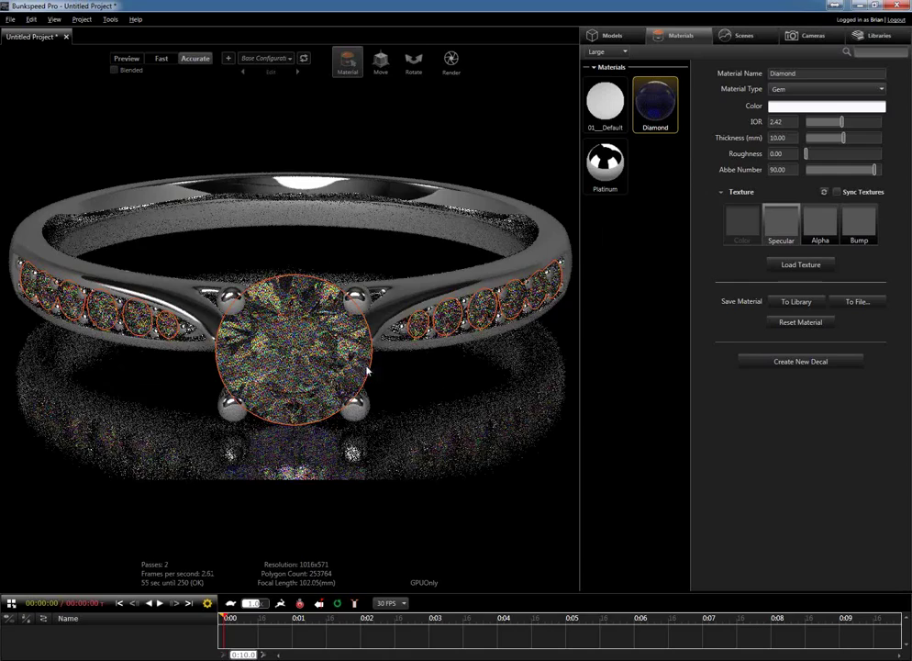
scroll(362, 367, "up", 2)
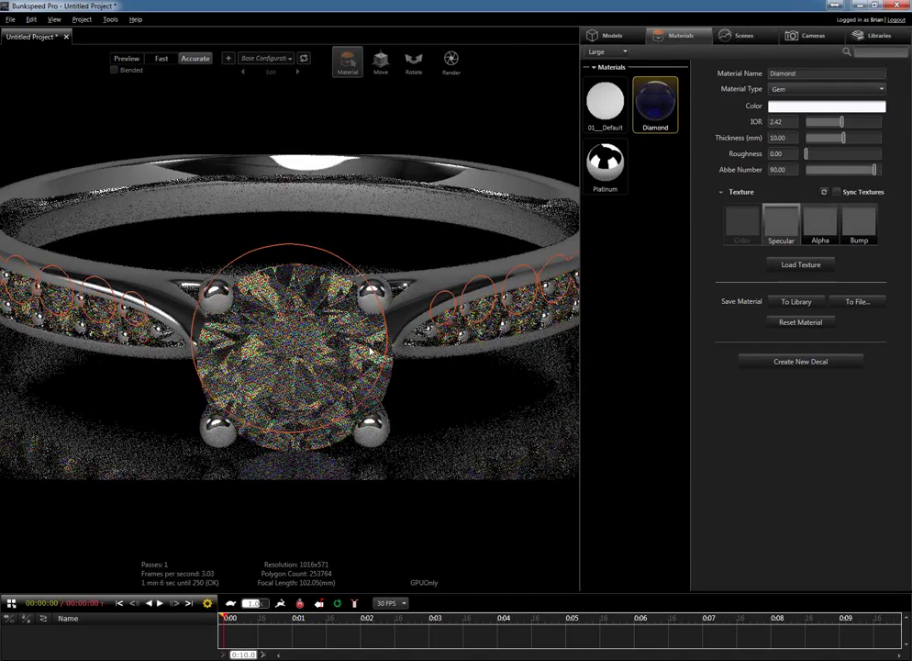
left_click_drag(376, 371, 371, 351)
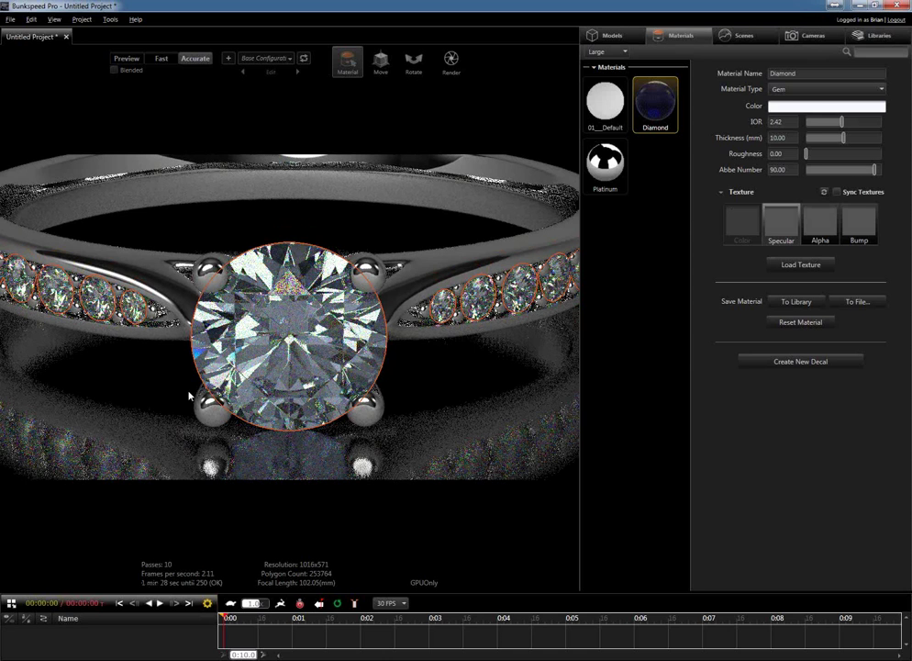
left_click(643, 95)
left_click_drag(701, 196, 685, 190)
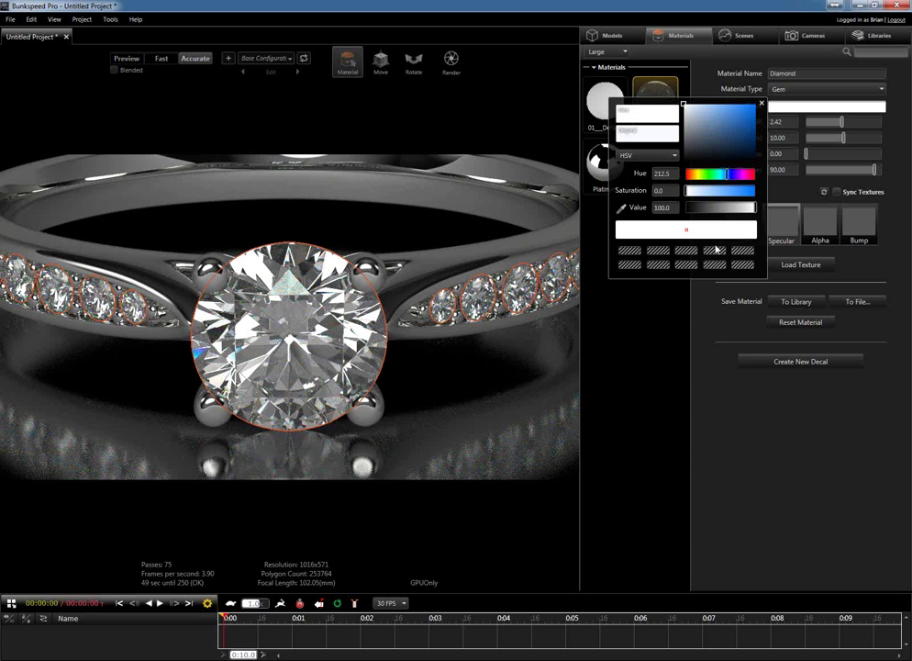
left_click(793, 185)
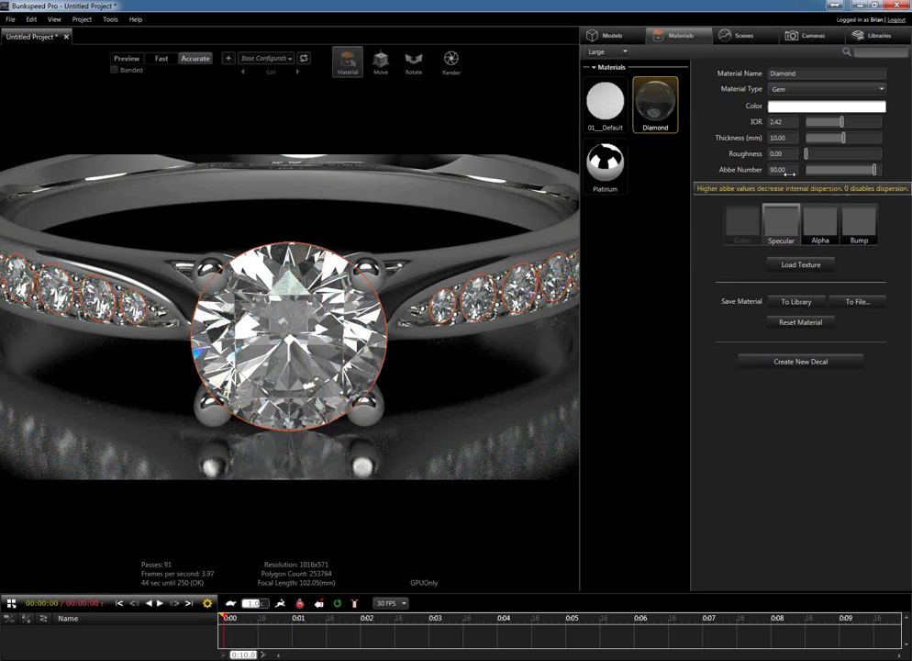
- Set the Diamond material's Abbe number to 20
left_click(787, 171)
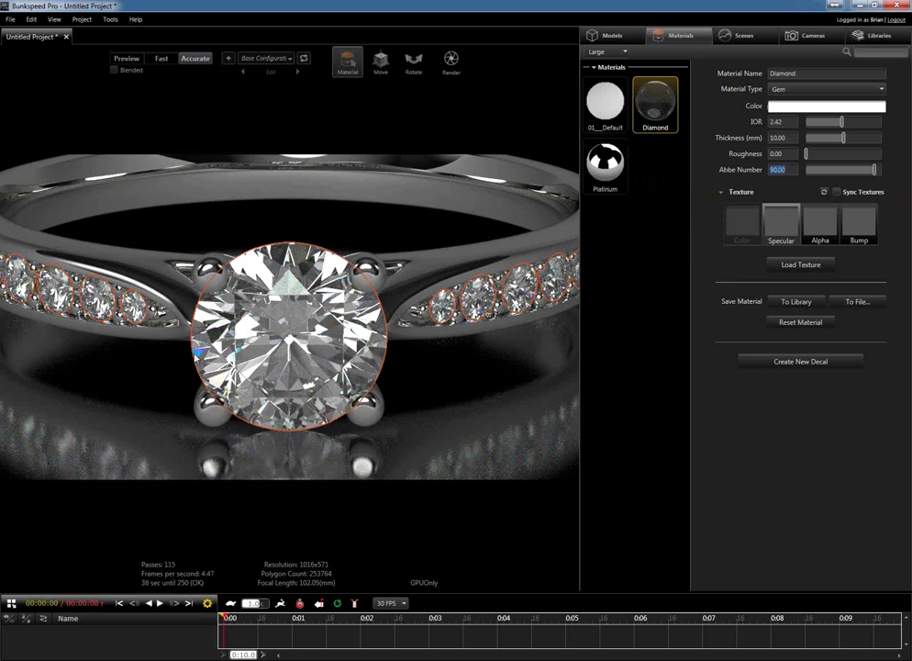
left_click(784, 171)
type("20")
key("Return")
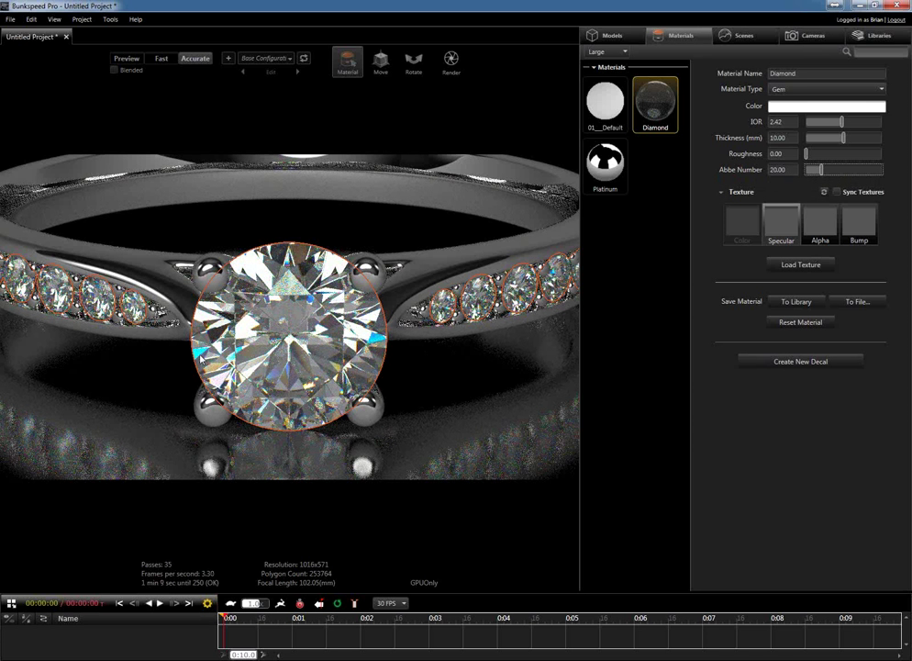
- Compare the stone's dispersion by setting the Diamond's Abbe number to 90 and back to 20
left_click(787, 170)
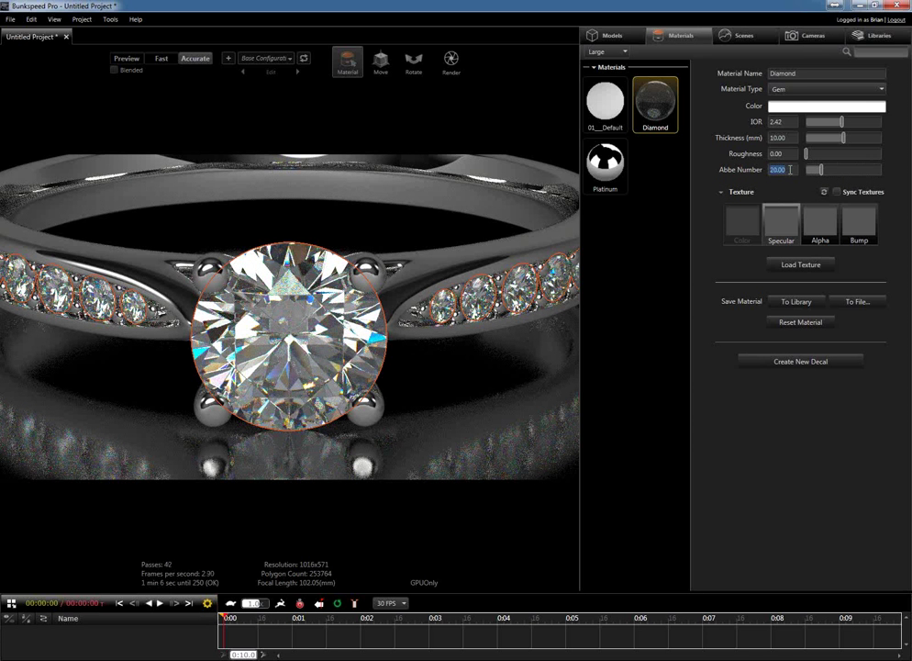
type("90")
key("Return")
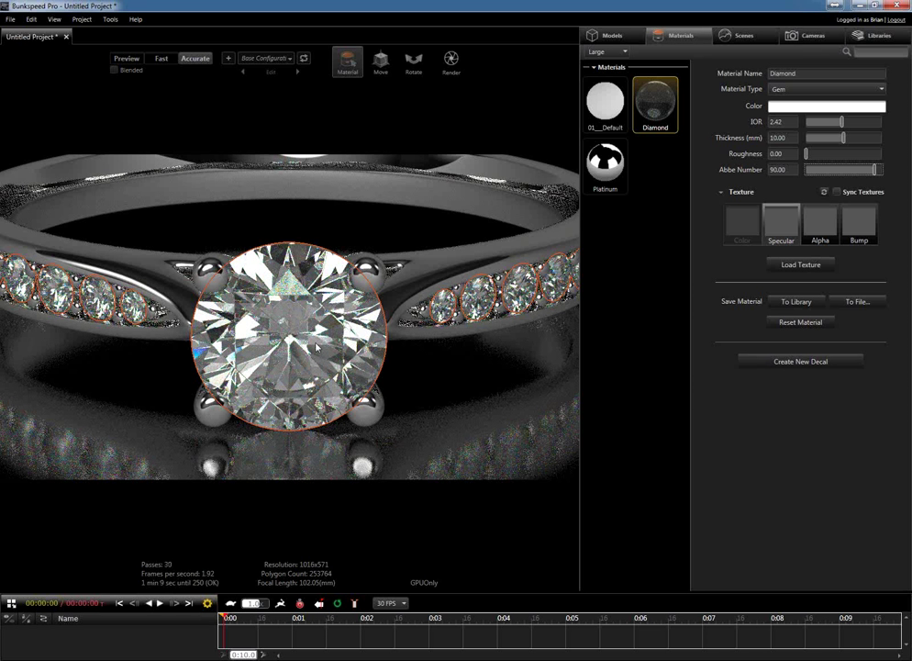
double_click(792, 170)
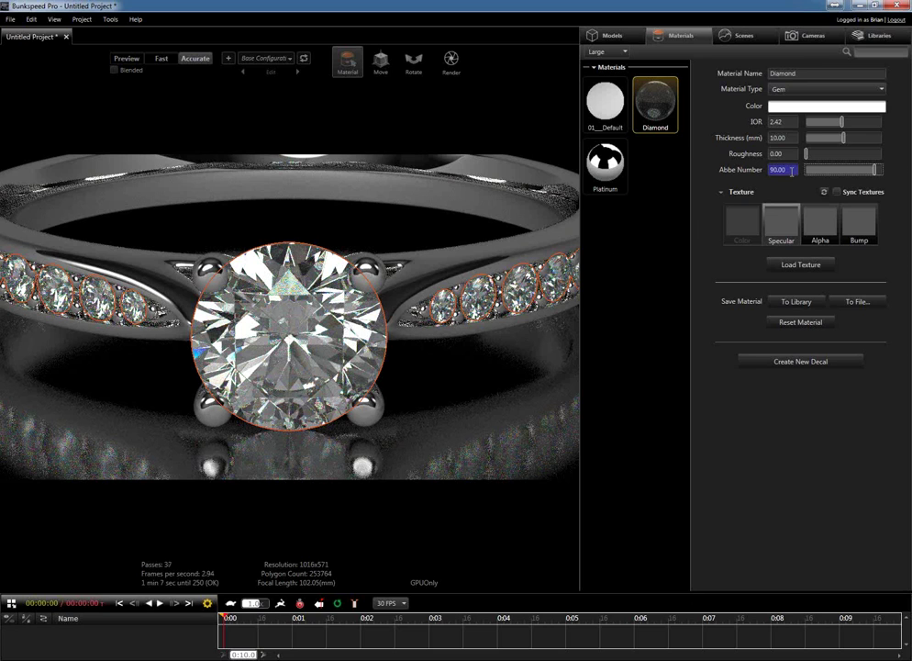
type("20")
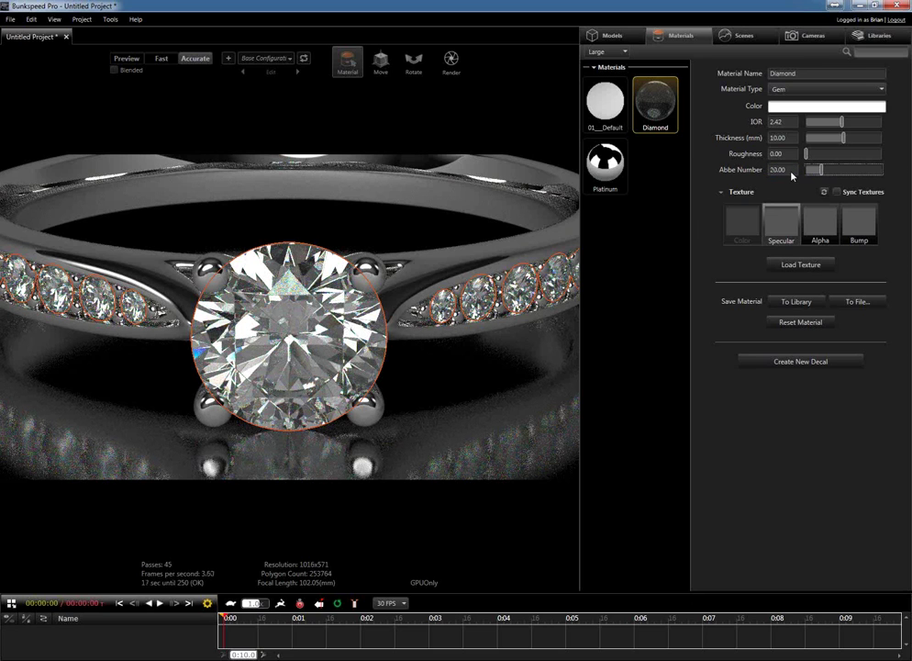
key("Return")
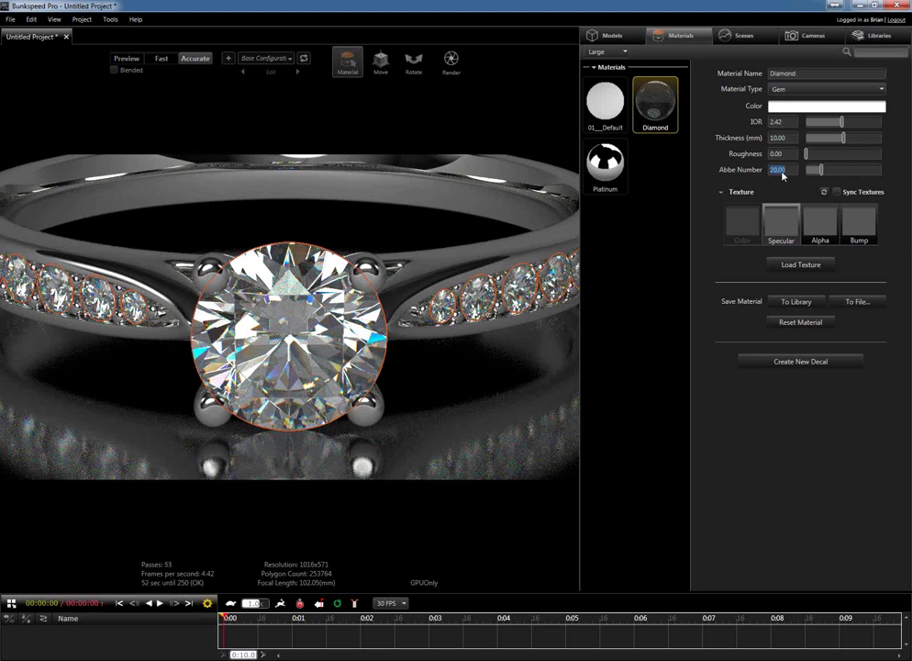
- Try the Diamond material with an Abbe number of 0, and restore it to 20
key("Return")
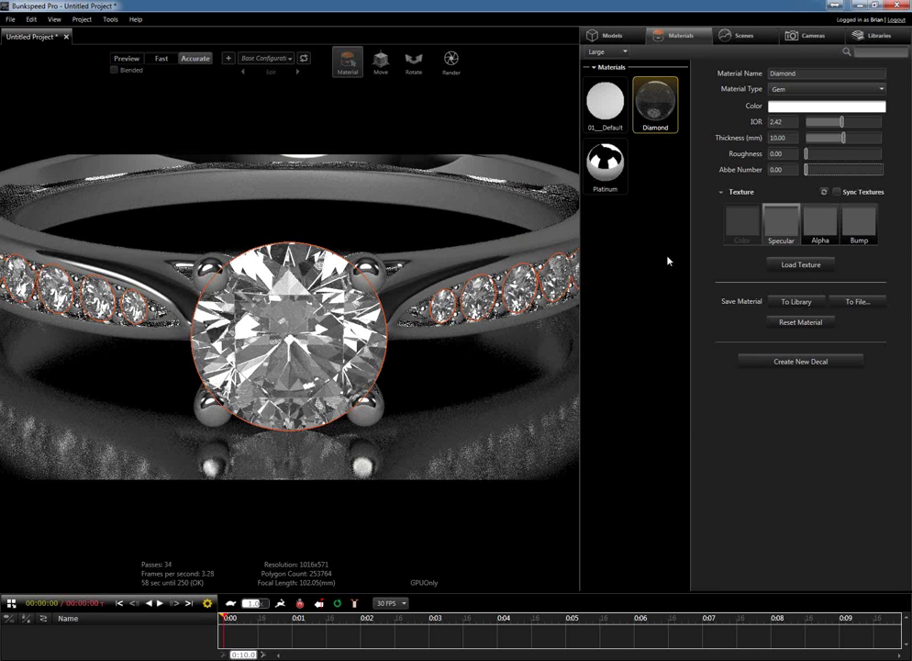
mouse_move(786, 171)
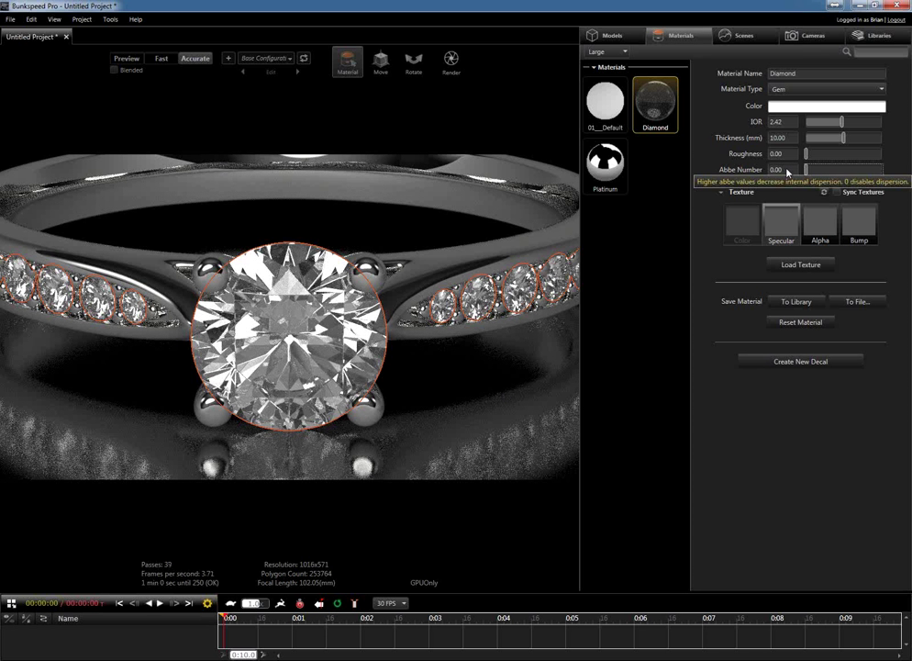
left_click(787, 170)
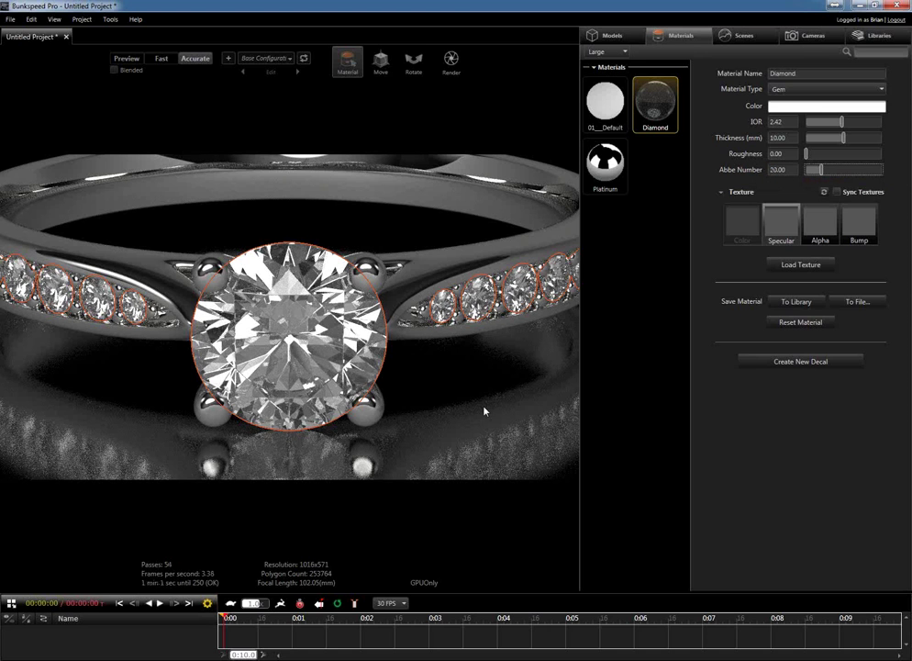
key("Return")
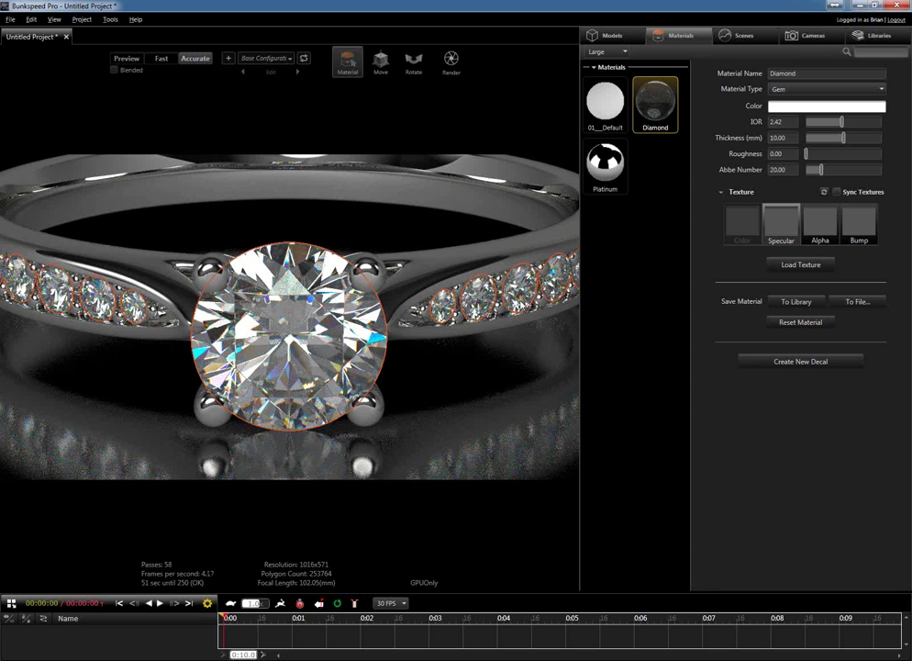
- Try a roughness of 30 on the Platinum material of the ring band
scroll(500, 304, "down", 5)
scroll(495, 309, "down", 3)
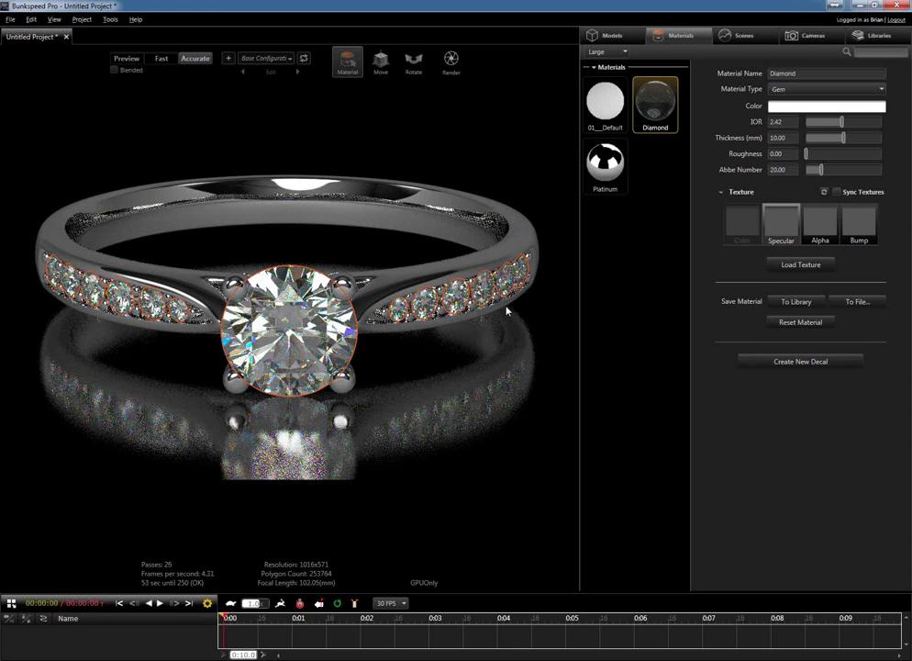
left_click(602, 187)
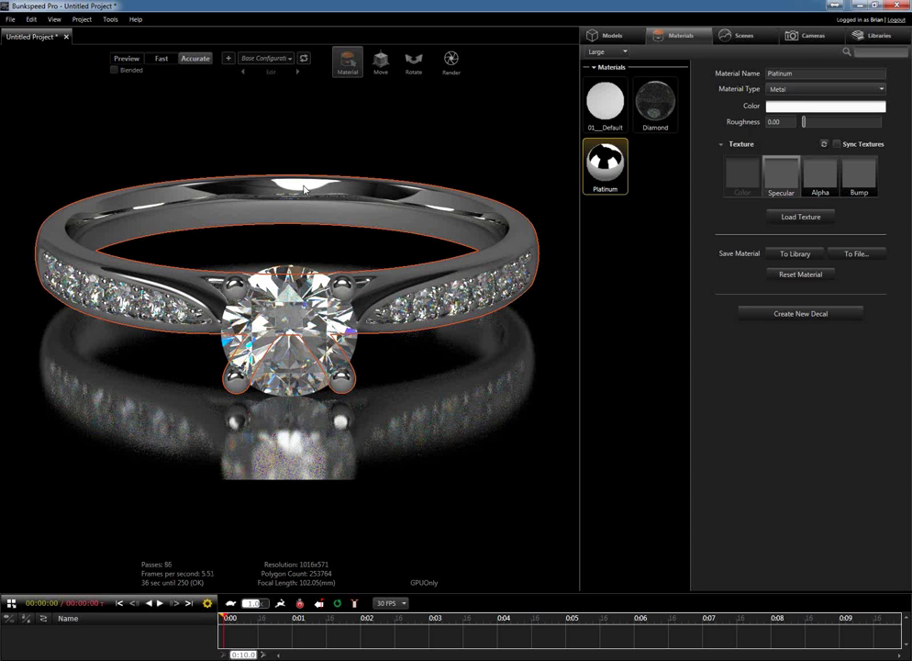
left_click(779, 122)
type("30")
key("Return")
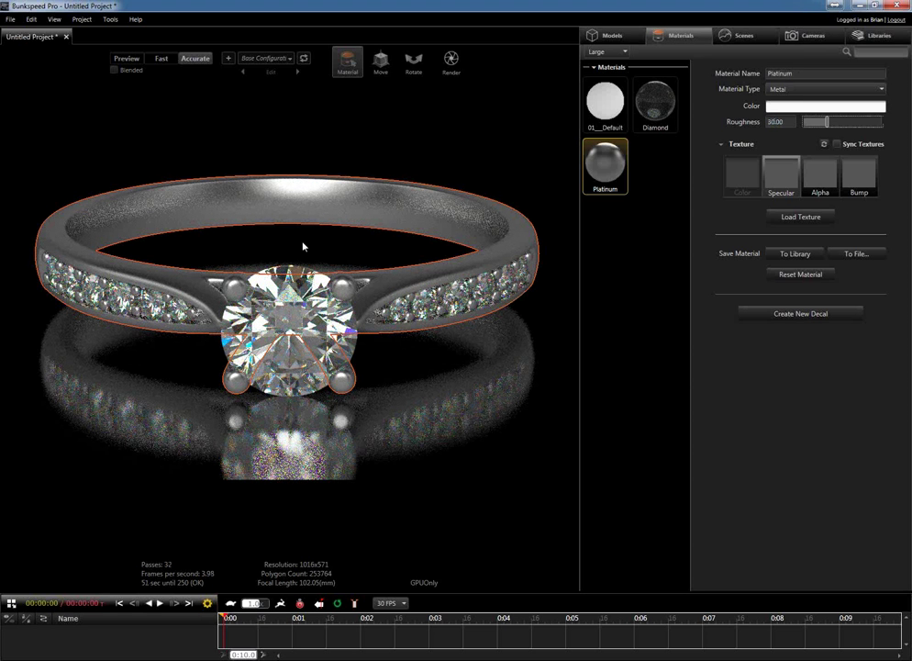
- Try a roughness of 3 on the Platinum material, and return it to 0
double_click(782, 122)
type("3")
key("Return")
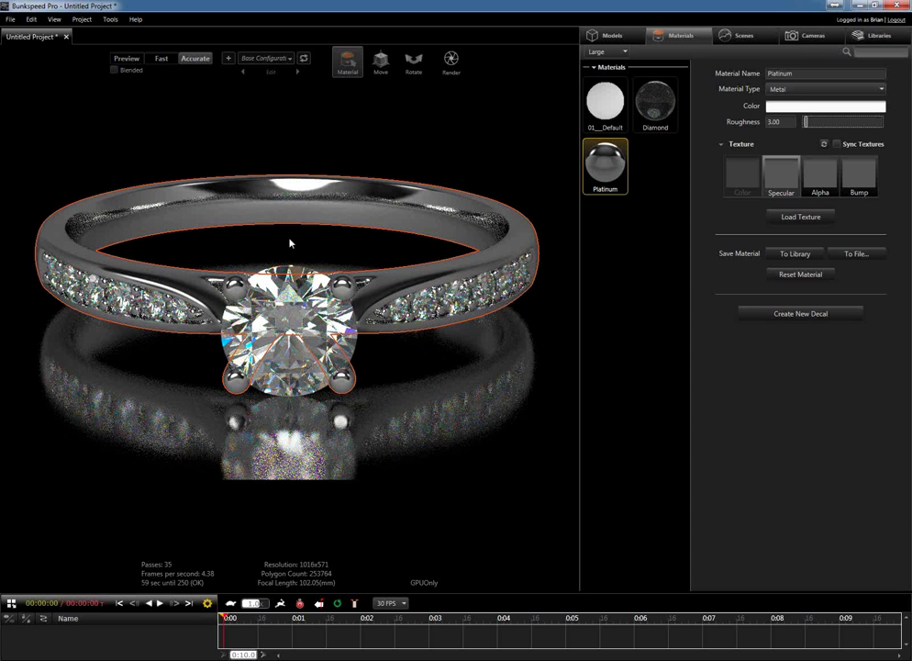
double_click(791, 120)
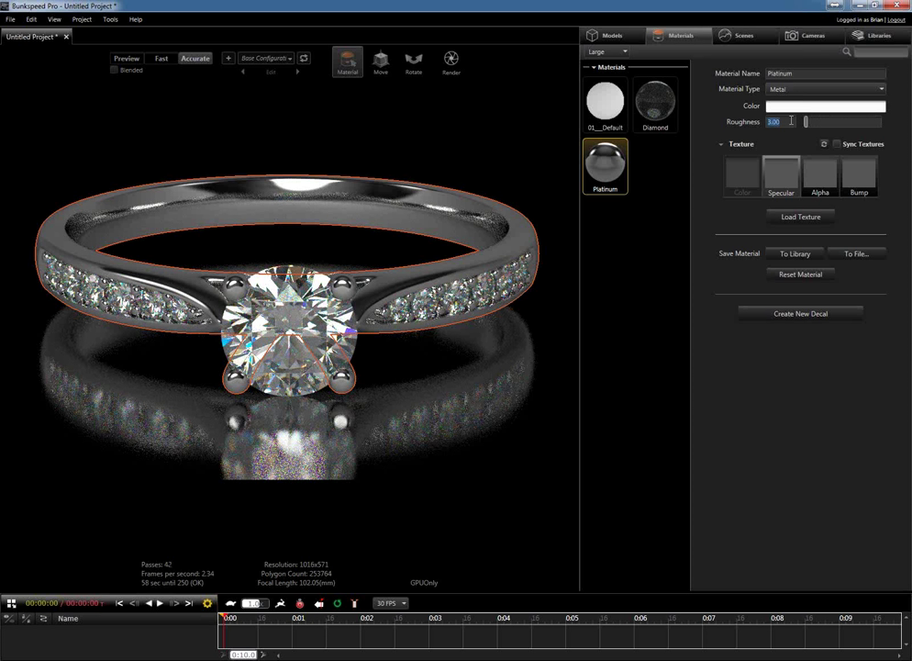
type("0")
key("Return")
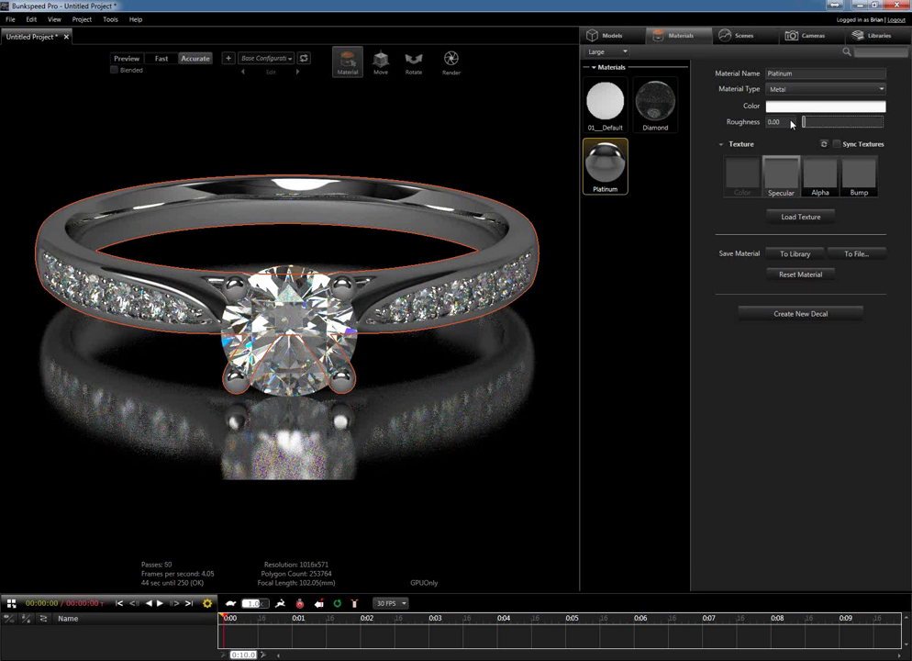
- Clear the Platinum material selection and switch the viewport to Preview render quality
right_click(607, 172)
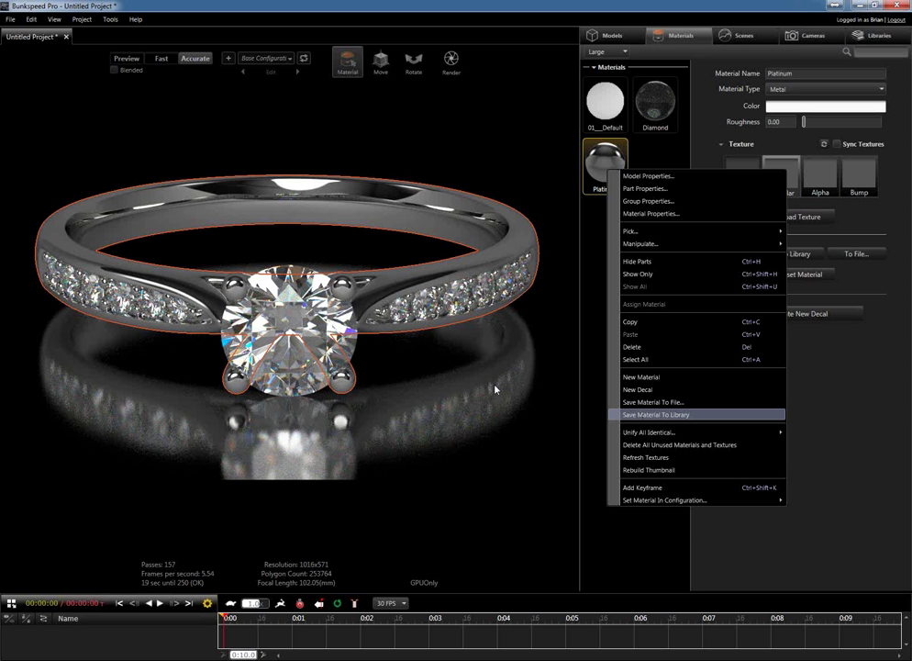
left_click(447, 383)
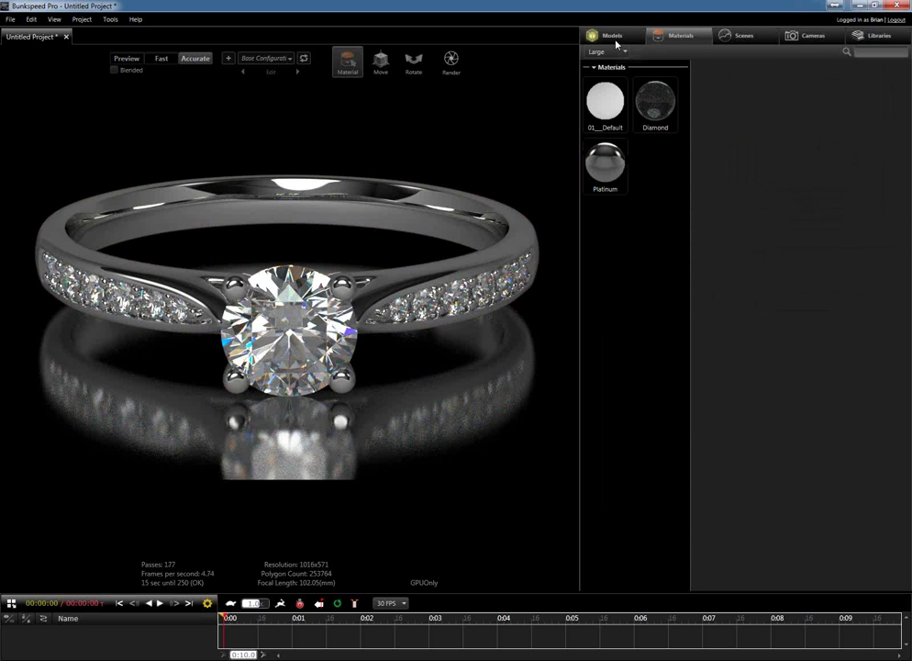
left_click(138, 62)
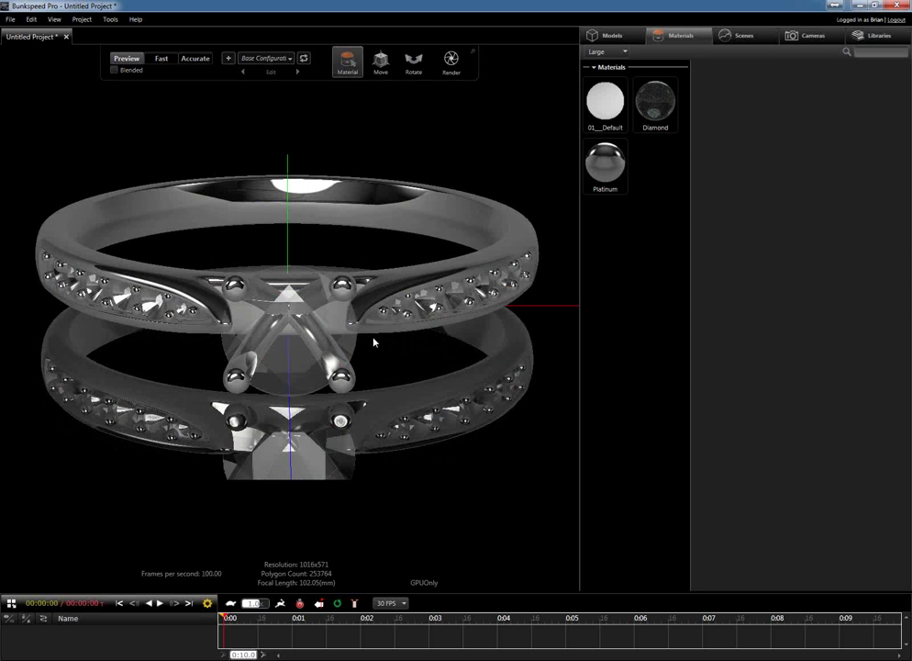
- Duplicate the savel ring model by copying it and pasting the copy into the model set
left_click_drag(385, 312, 345, 313)
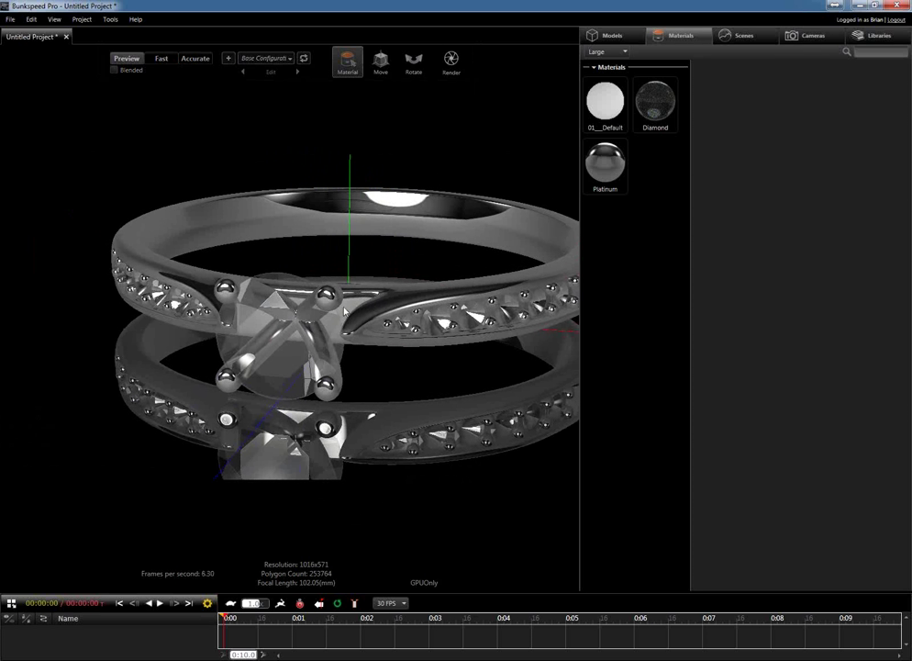
scroll(345, 313, "down", 3)
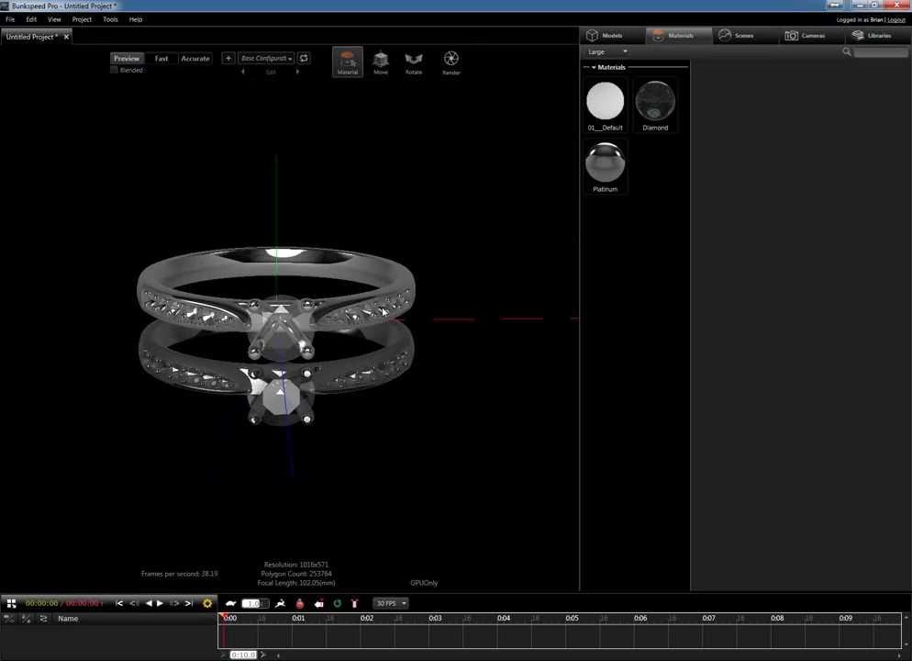
left_click(620, 36)
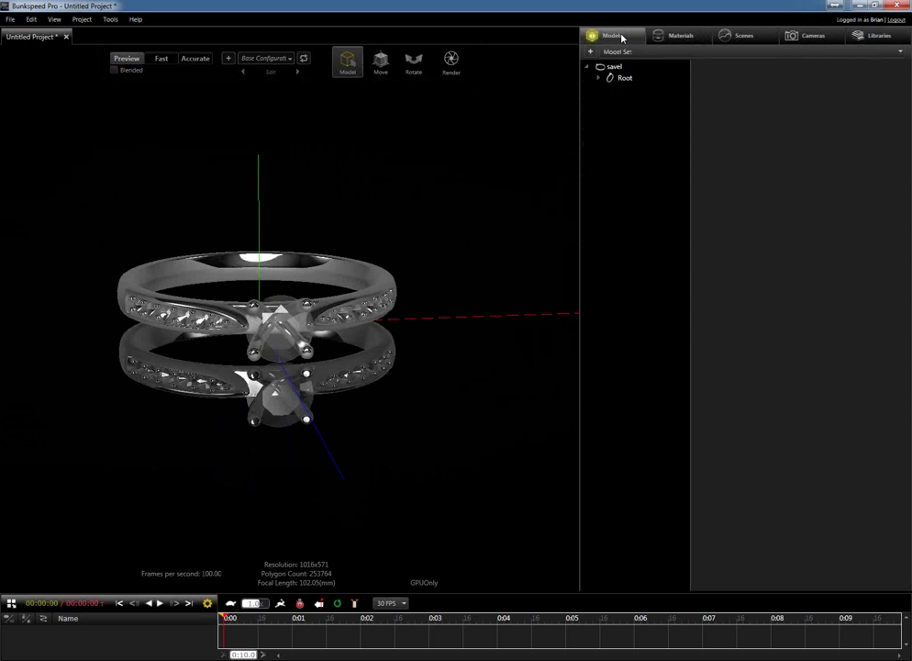
left_click(589, 68)
left_click_drag(341, 385, 366, 386)
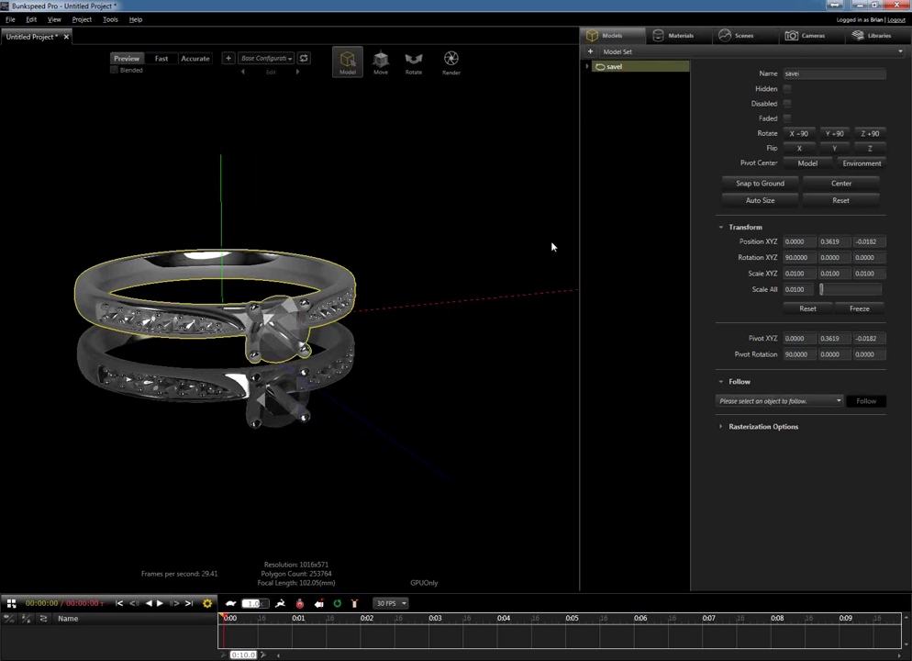
right_click(630, 69)
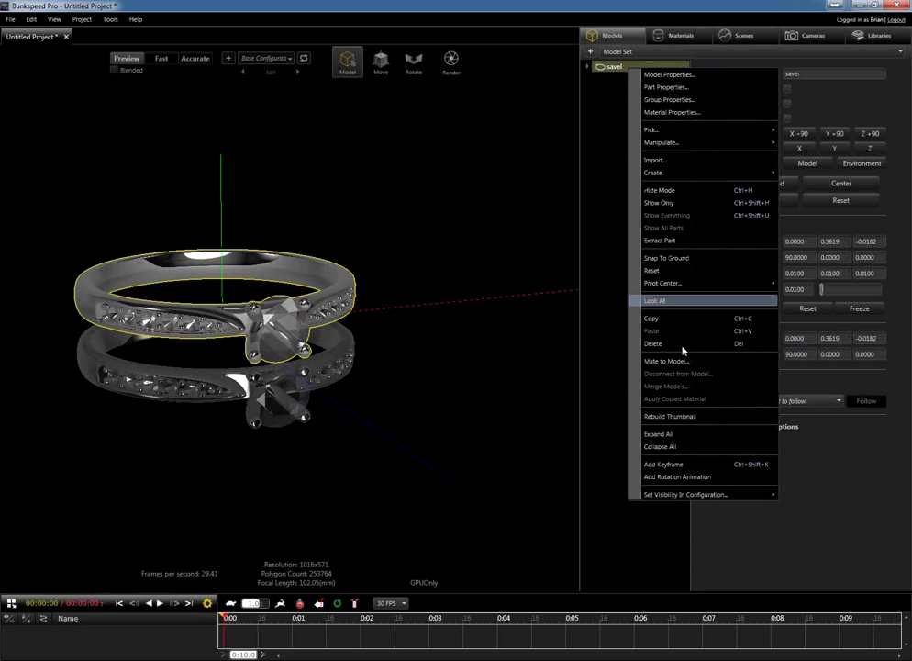
left_click(675, 318)
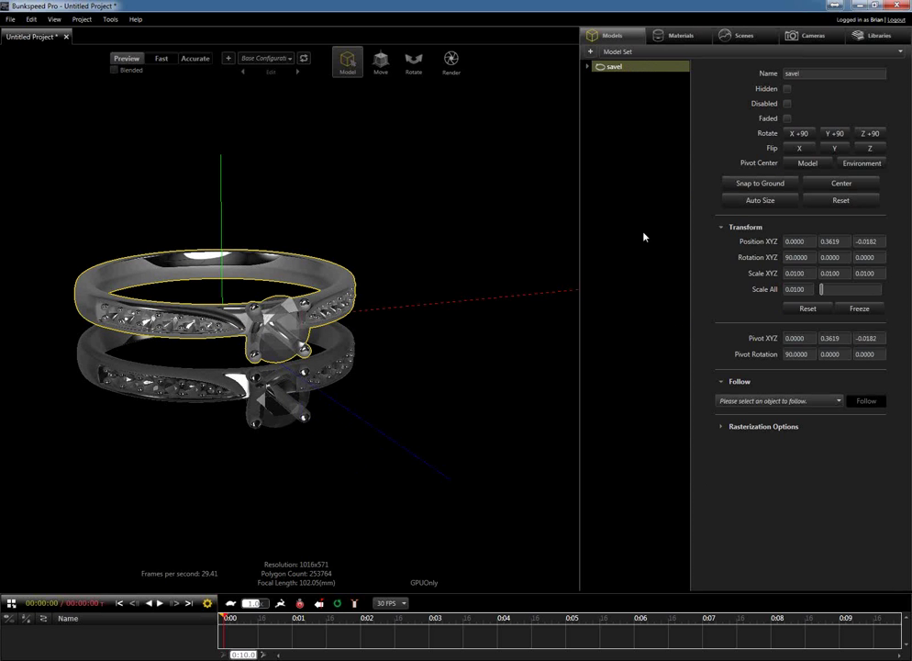
key("ctrl+v")
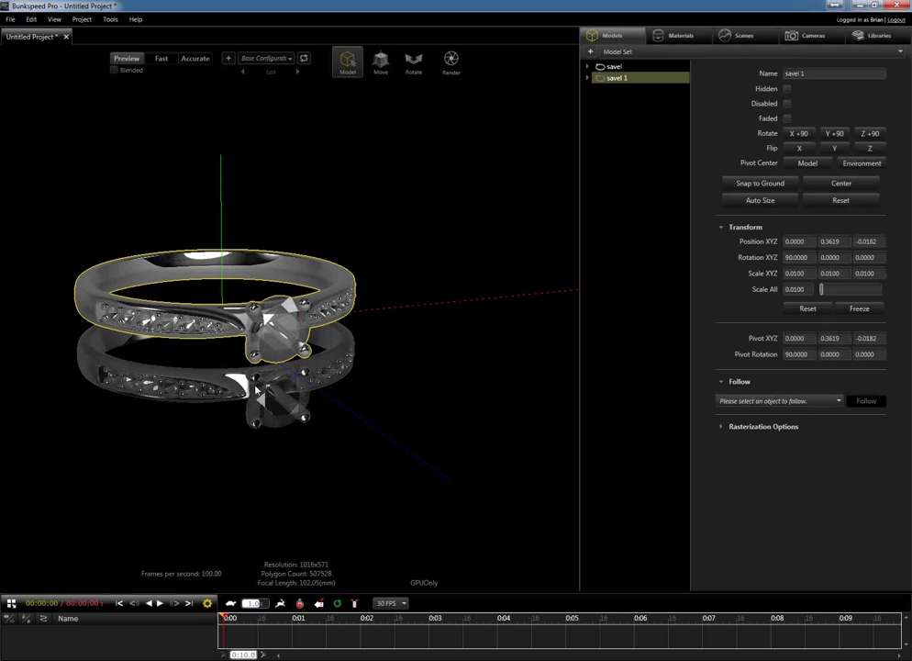
- Activate the Move tool on the copied ring and centre its pivot on the model
left_click_drag(200, 304, 418, 450)
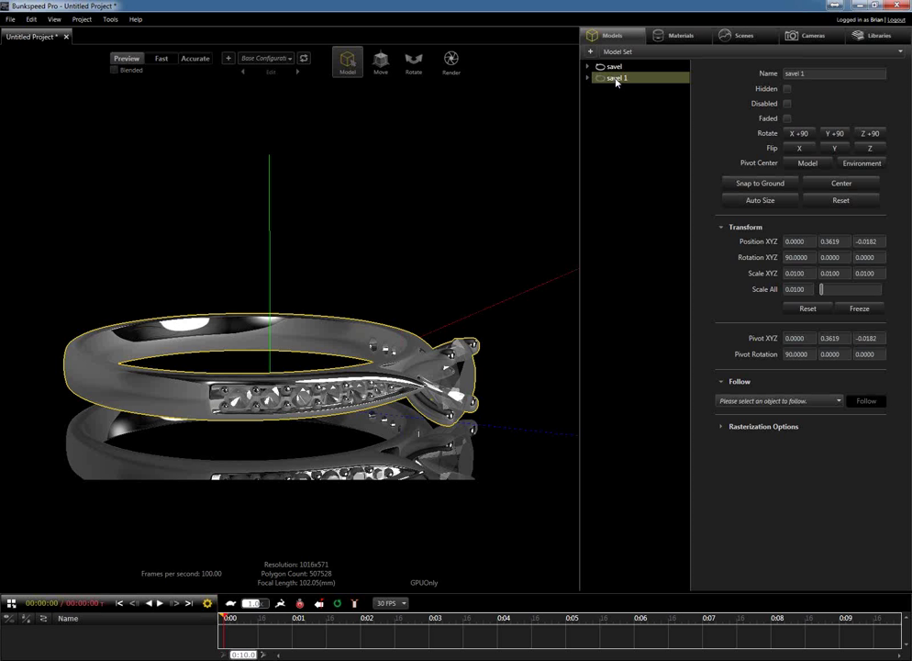
left_click(383, 64)
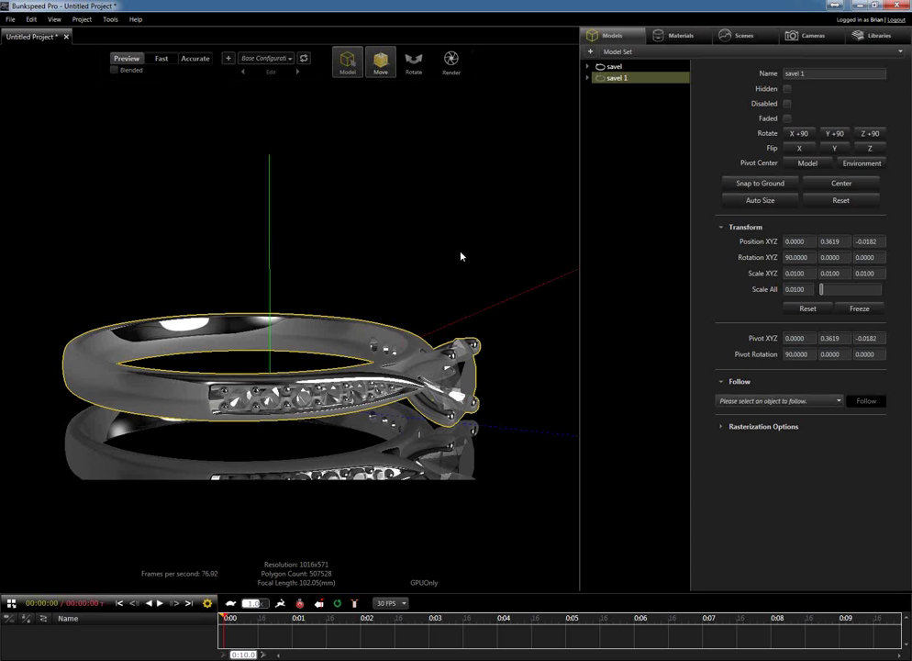
scroll(455, 256, "down", 3)
double_click(622, 78)
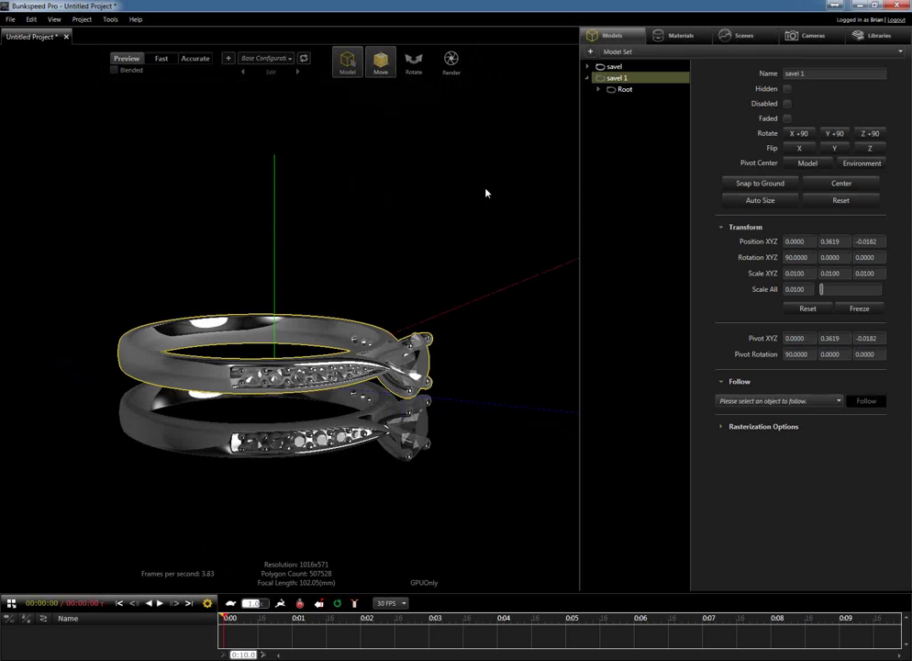
scroll(407, 257, "down", 5)
left_click_drag(280, 301, 350, 337)
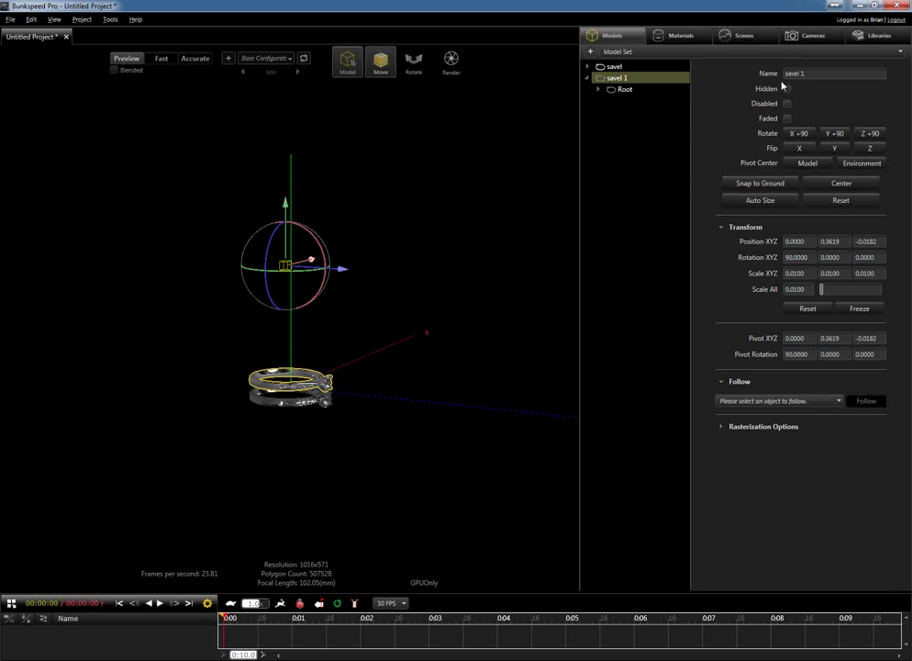
left_click(806, 163)
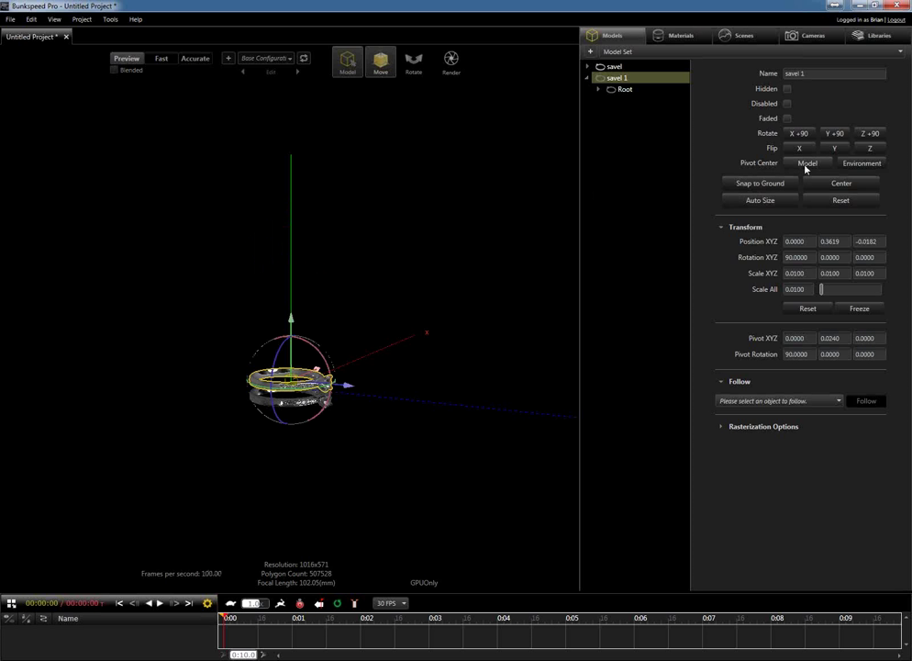
- Rotate the copied ring upright about the X axis, to an X rotation of 0
left_click_drag(336, 424, 296, 371)
scroll(296, 370, "up", 5)
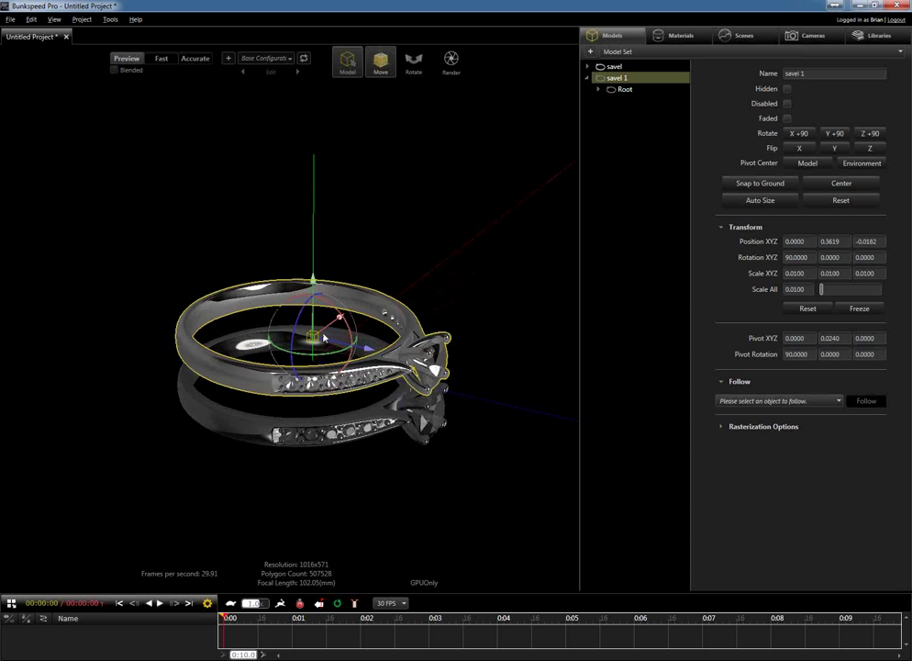
left_click_drag(352, 331, 273, 208)
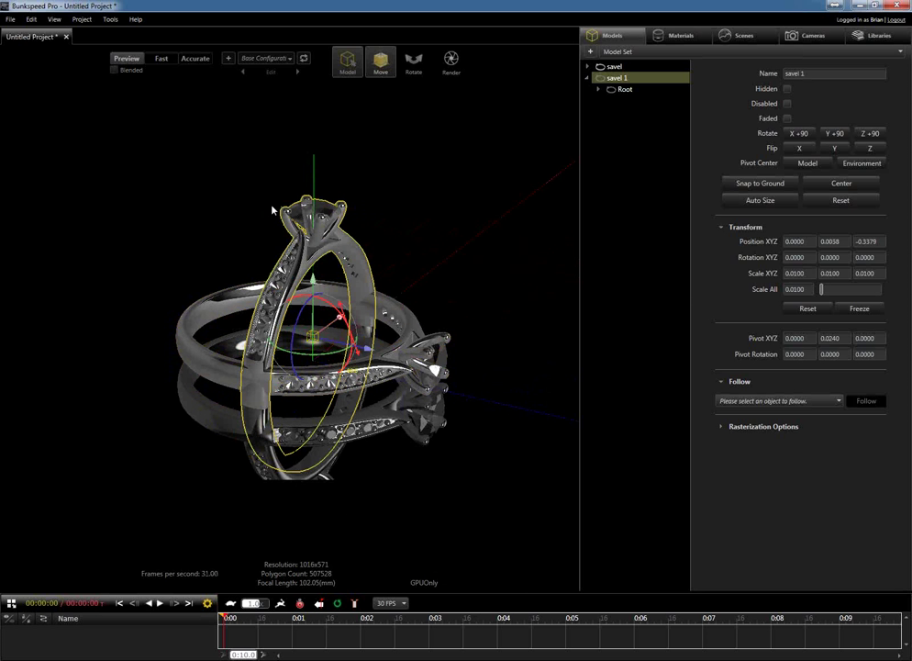
left_click_drag(296, 307, 447, 351)
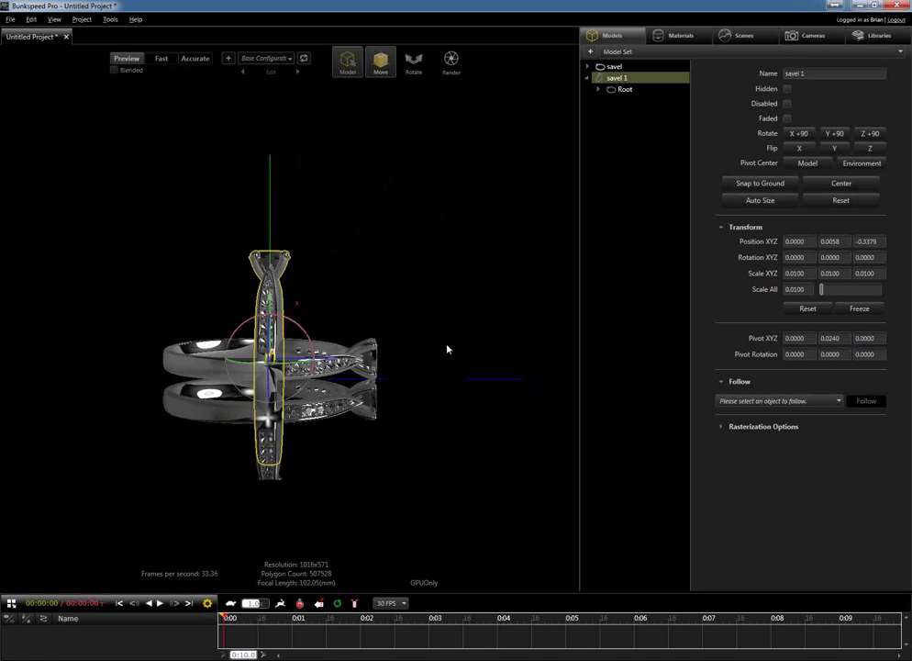
- Snap the upright ring copy to the ground and rotate it to -30 about the Z axis
left_click(768, 186)
left_click_drag(253, 265, 307, 391)
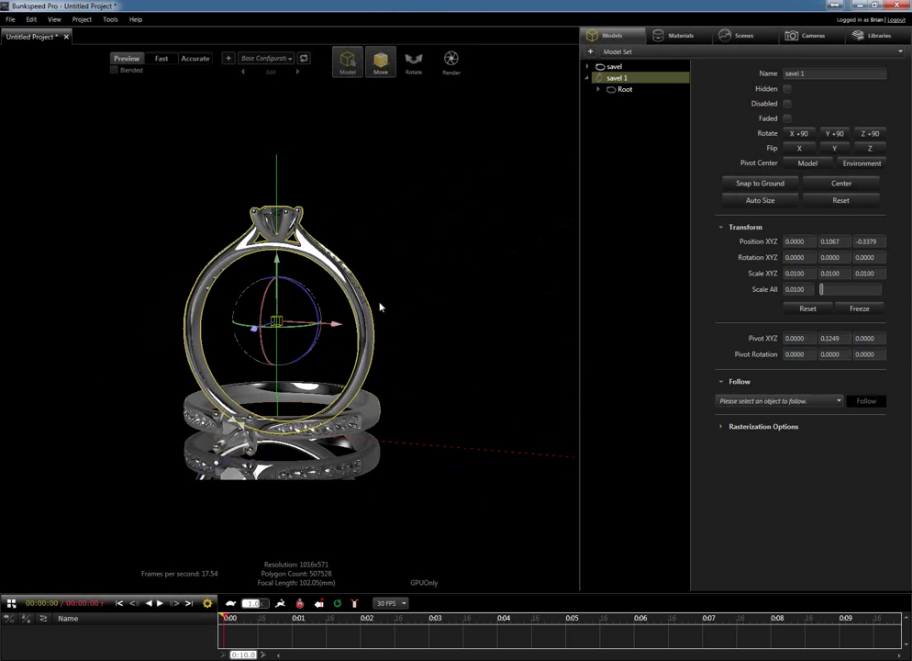
left_click_drag(319, 299, 374, 341)
left_click(588, 79)
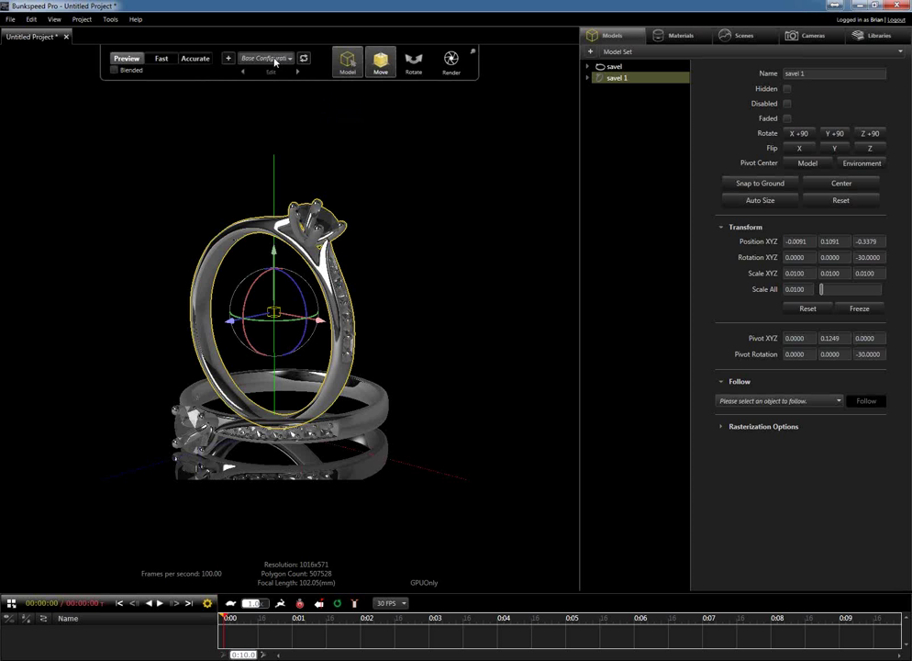
- Add two new configurations and rename the second one as White Background
left_click(228, 59)
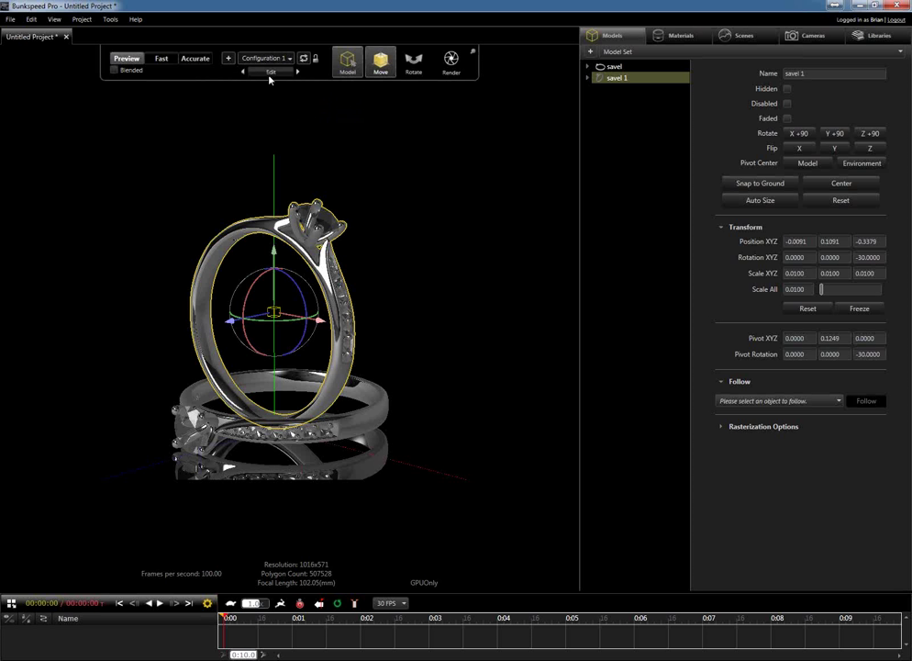
left_click(271, 72)
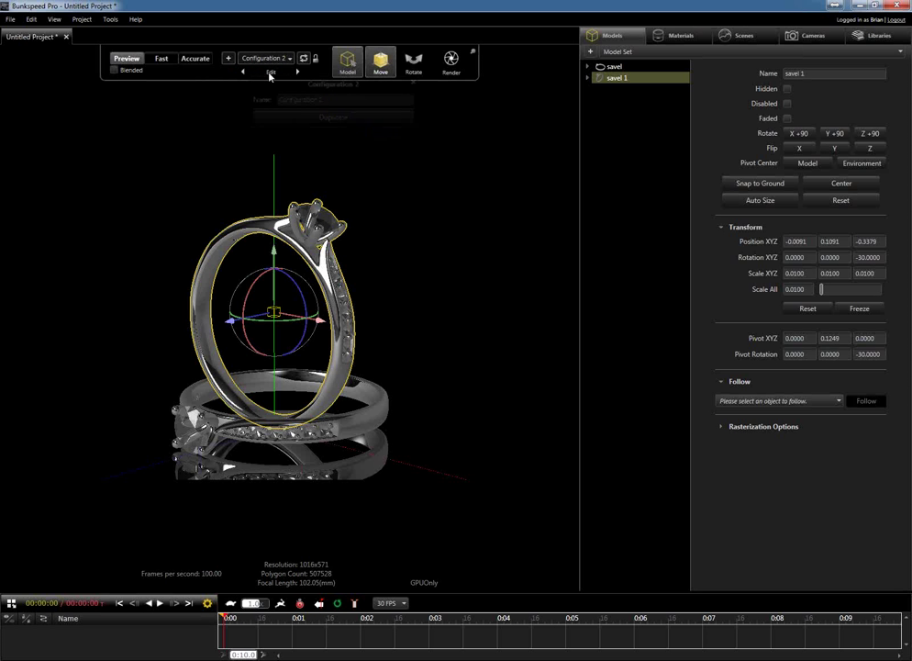
left_click(333, 116)
left_click_drag(333, 102, 279, 102)
type("White Ba")
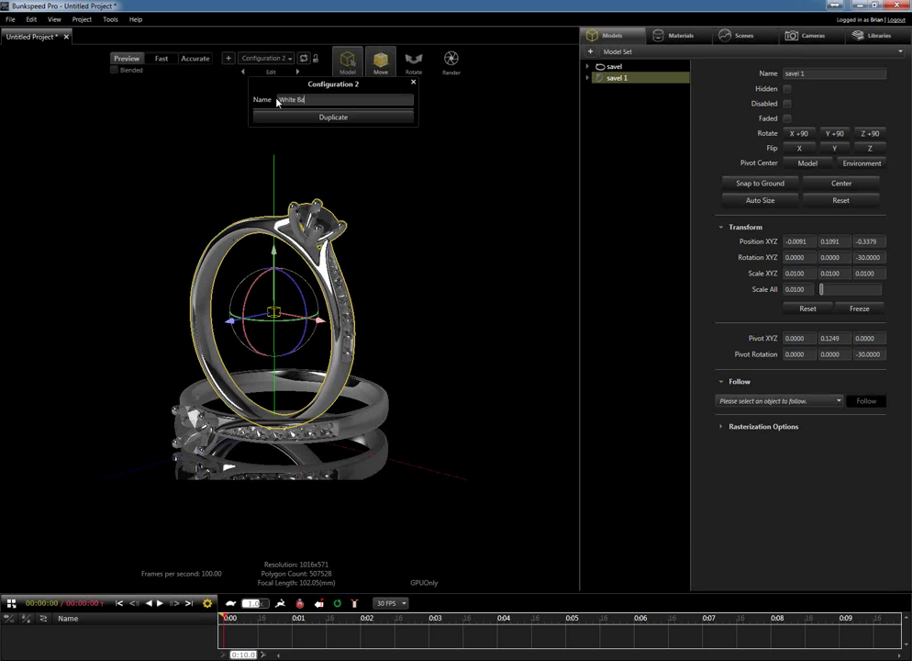
type("ckground")
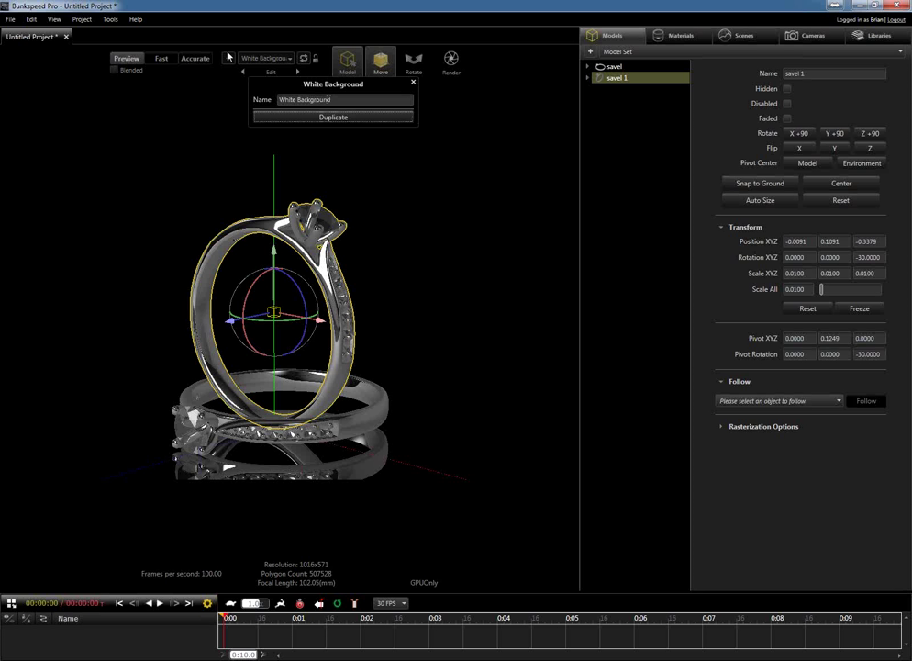
key("Return")
- Display the Environments collection in the asset libraries
left_click_drag(223, 177, 348, 244)
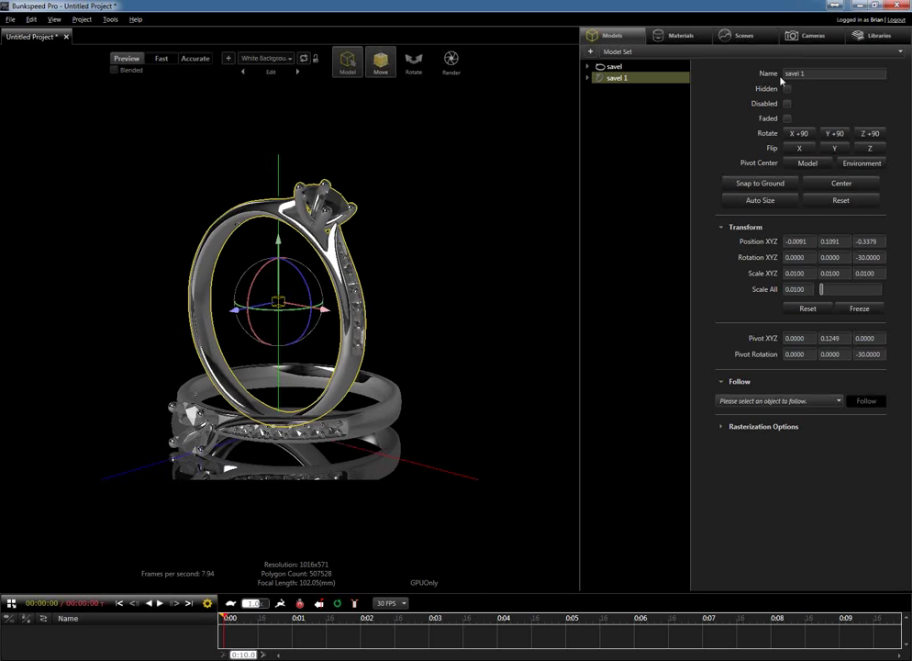
left_click(886, 42)
left_click(858, 56)
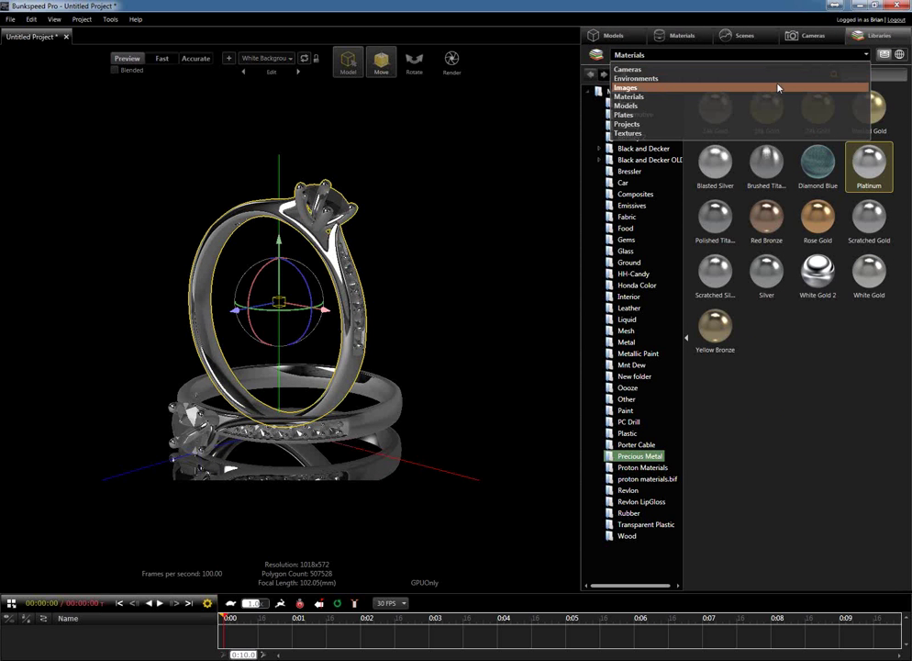
left_click(800, 72)
left_click(801, 57)
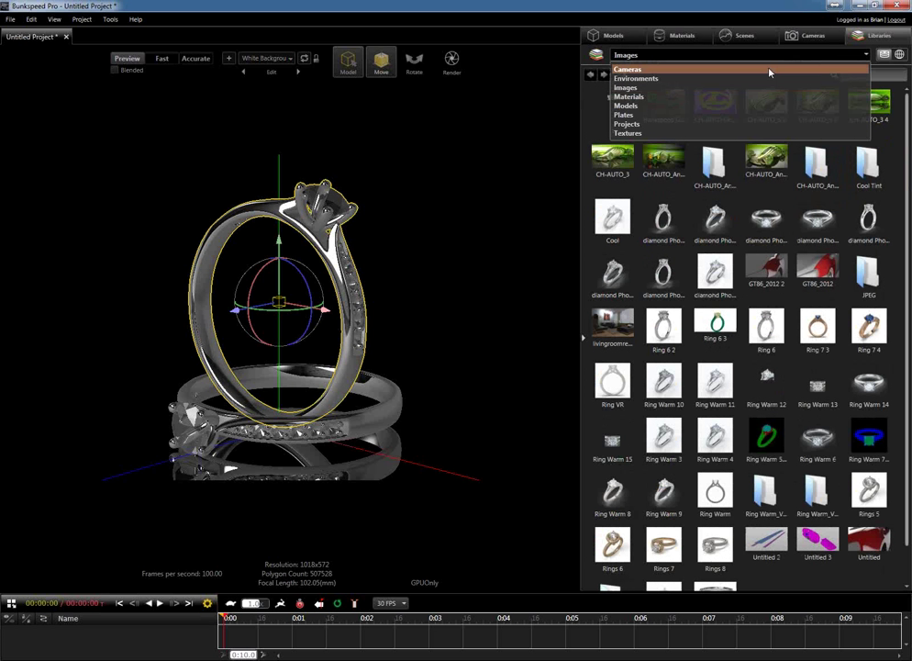
left_click(734, 79)
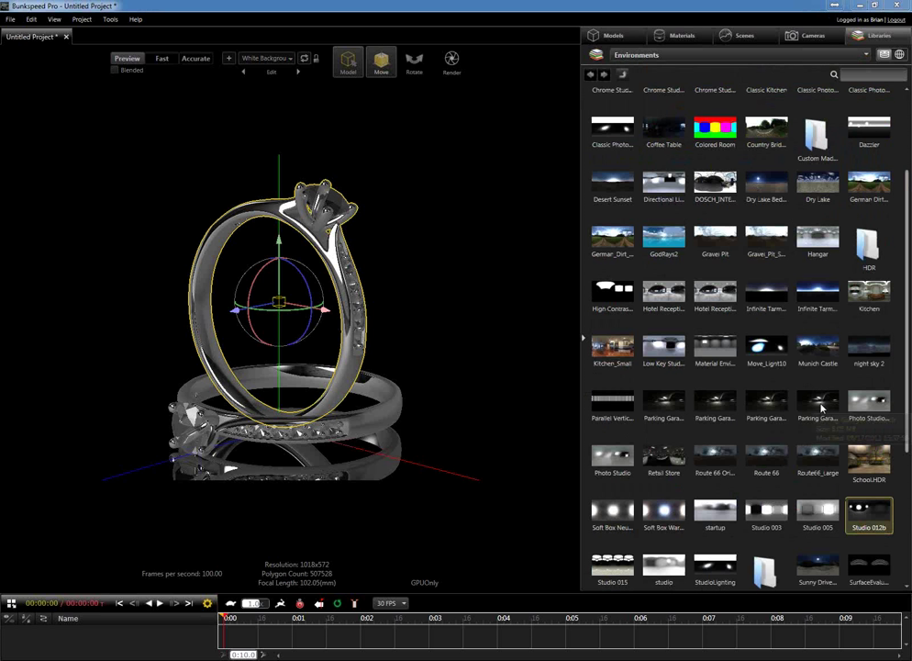
- Apply the Photo Studio Blurred environment to the scene and switch the viewport to Accurate render quality
left_click(816, 296)
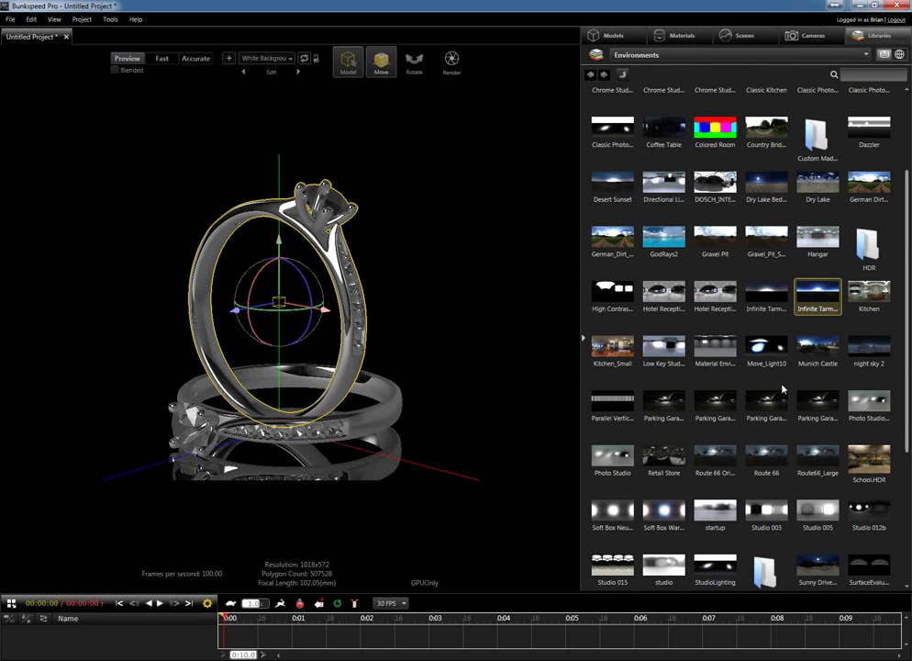
scroll(782, 413, "down", 2)
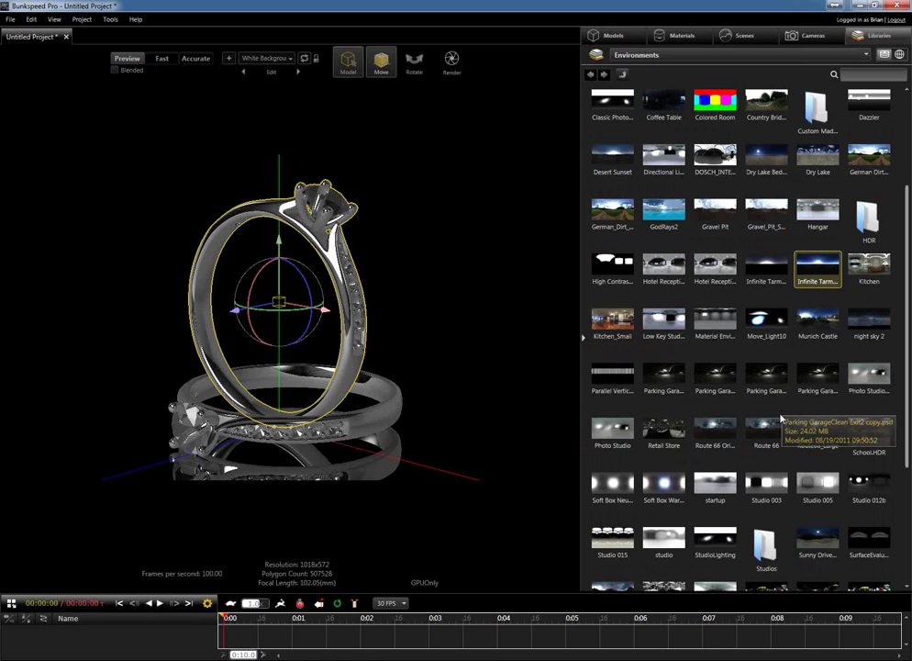
scroll(781, 419, "down", 4)
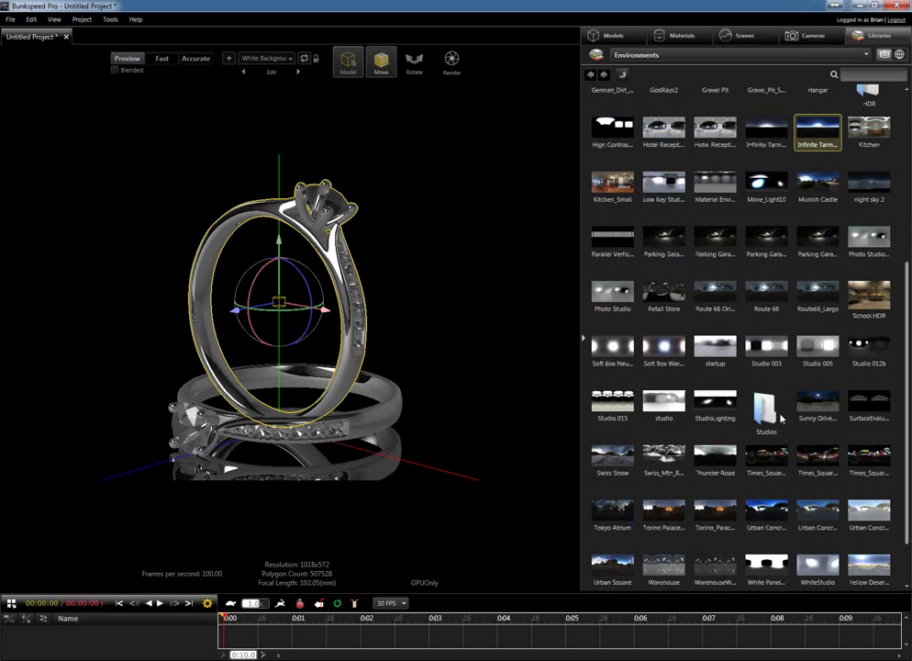
scroll(781, 418, "down", 1)
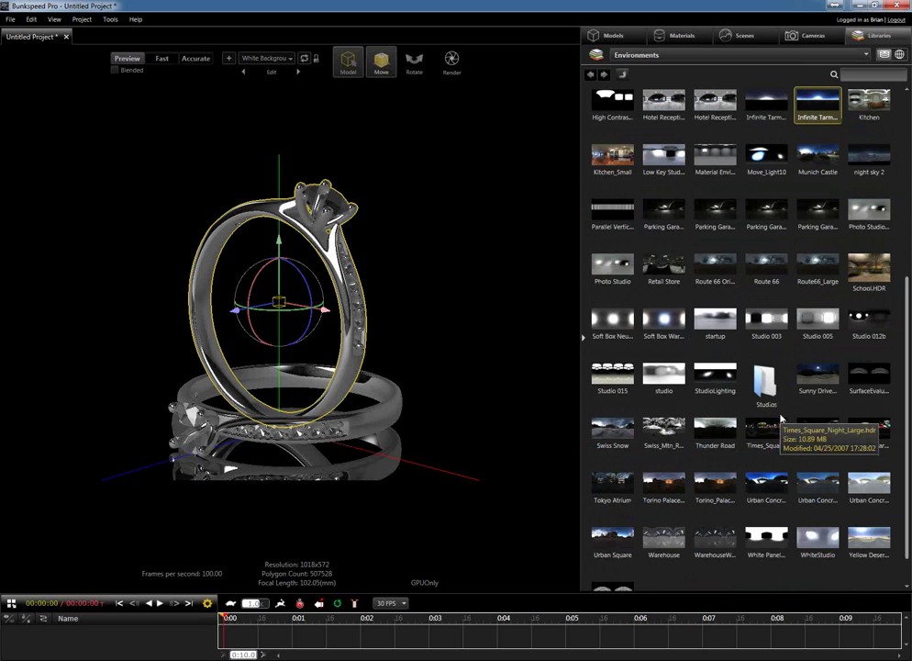
left_click(875, 216)
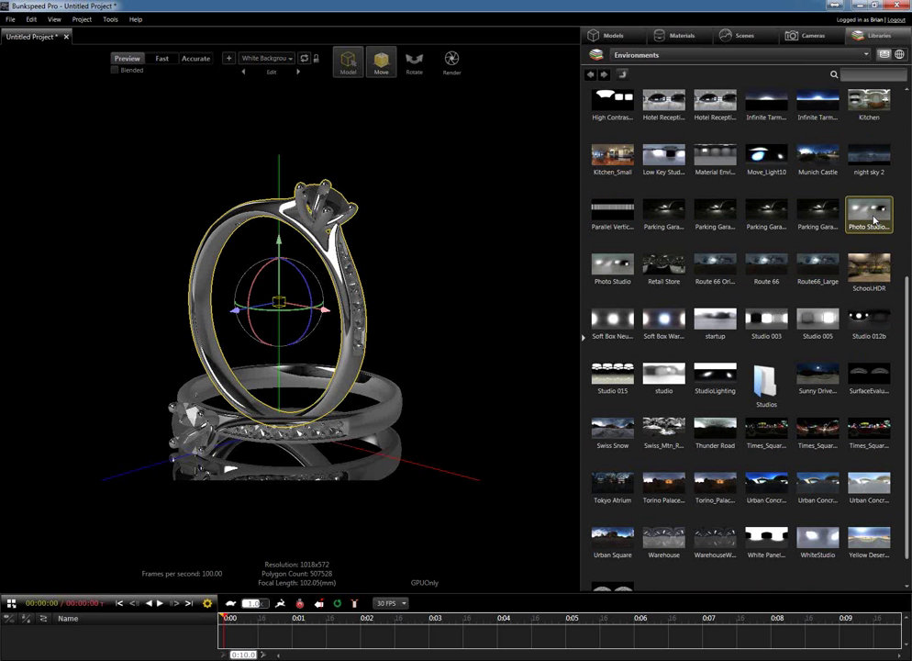
left_click_drag(876, 217, 400, 204)
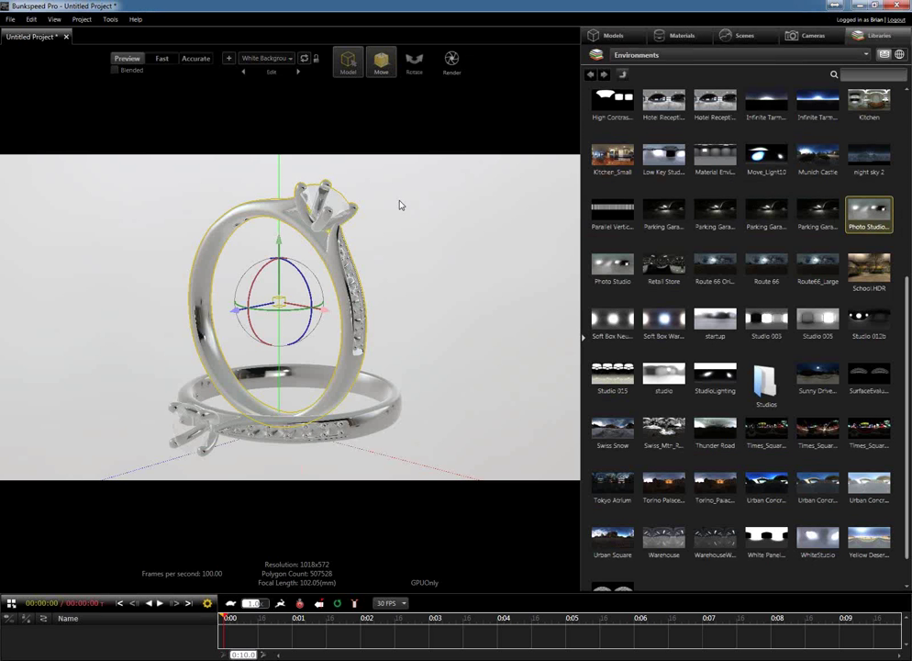
left_click(198, 60)
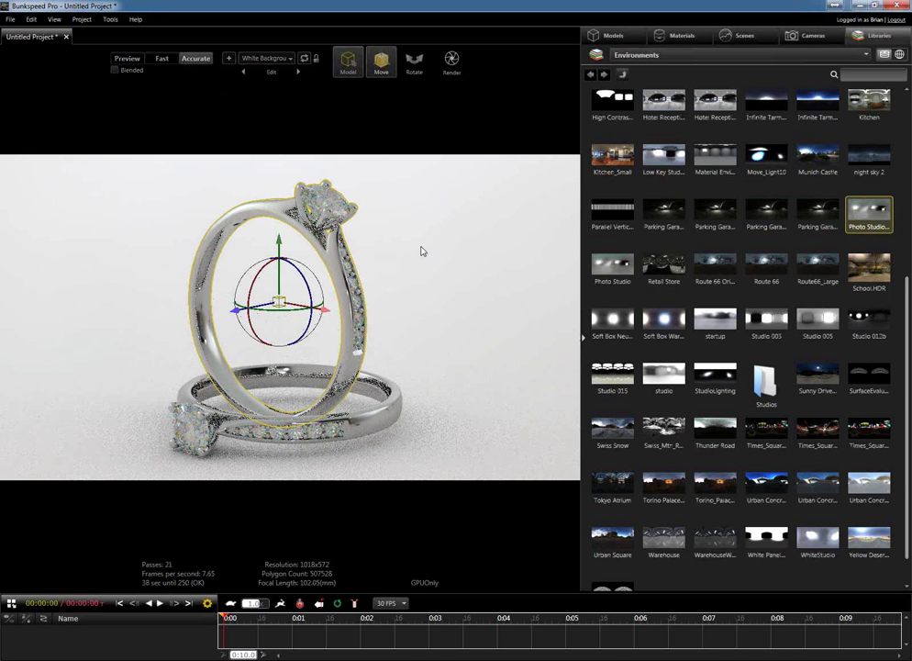
left_click(421, 251)
- Rename the Studio 012b environment as Black Studio
left_click(742, 39)
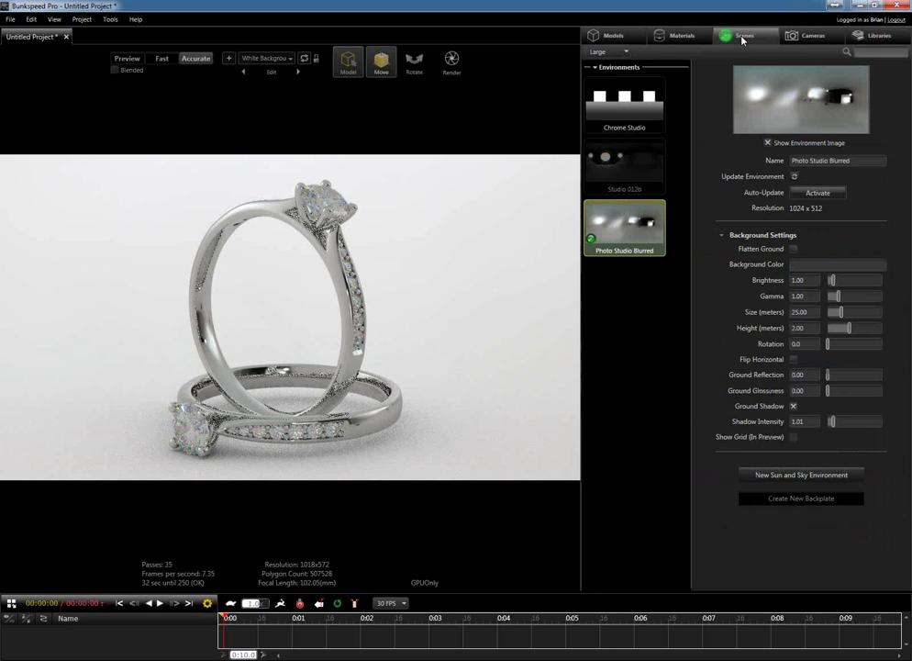
left_click(632, 181)
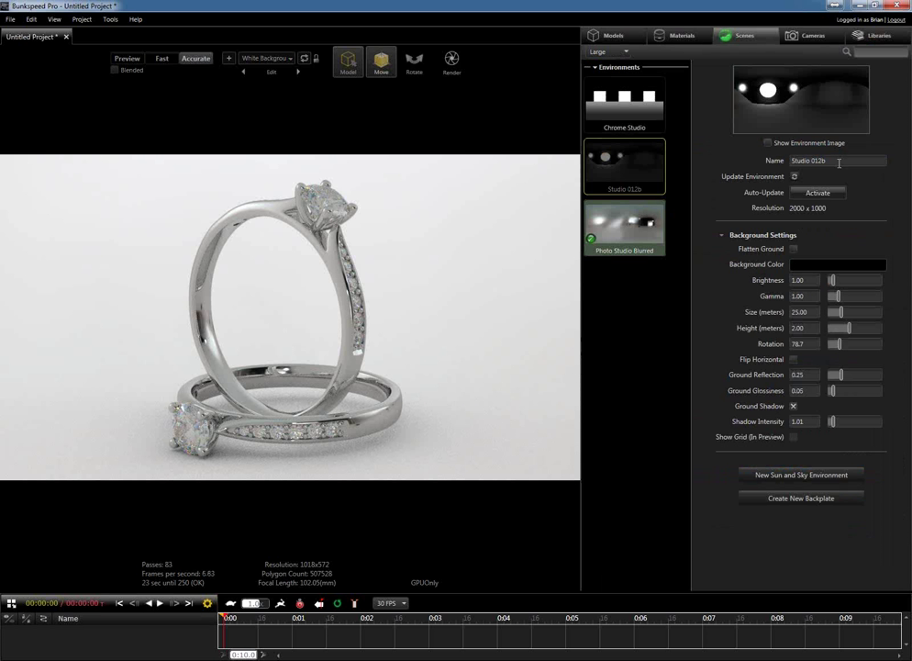
left_click(800, 161)
type("Black Studio")
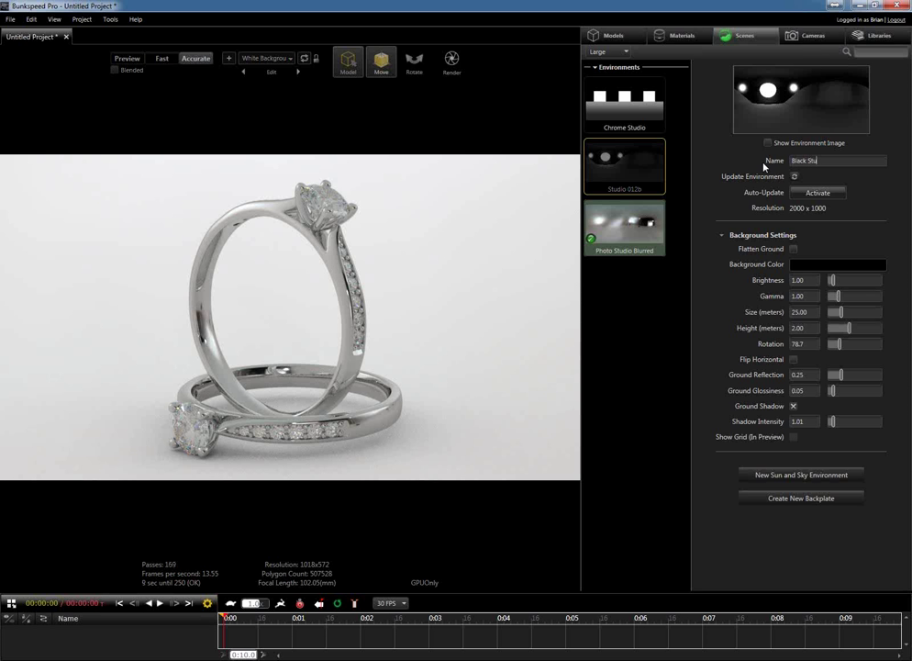
key("Return")
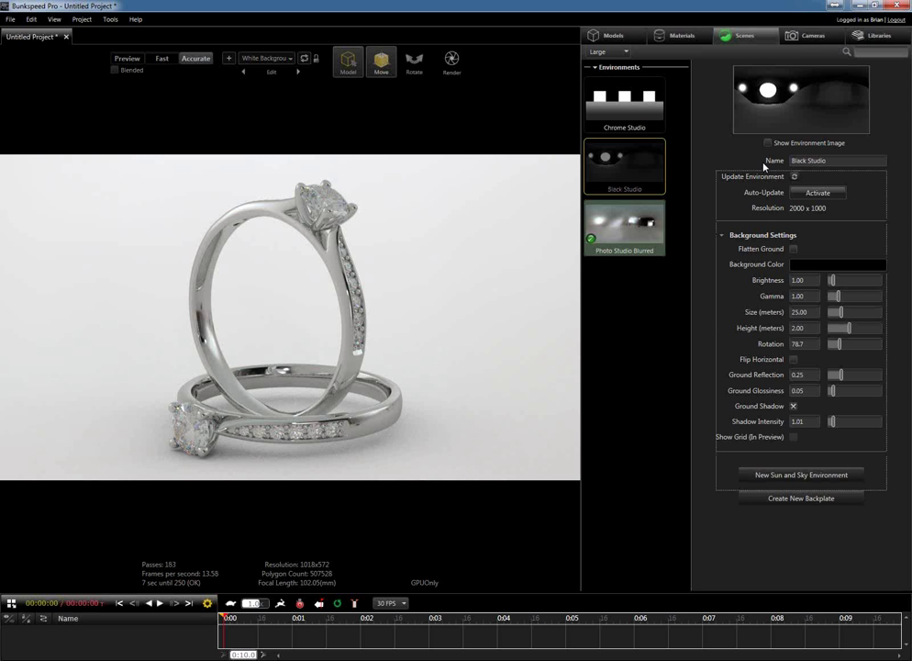
- Rename the Photo Studio Blurred environment as White Studio
left_click(628, 240)
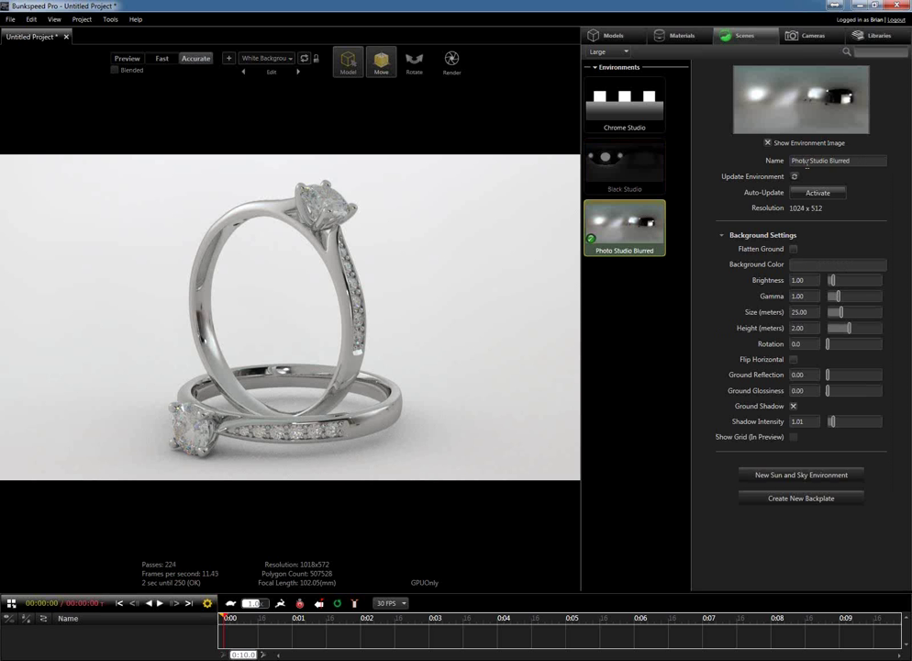
left_click_drag(806, 161, 850, 161)
type("White Studio")
key("Return")
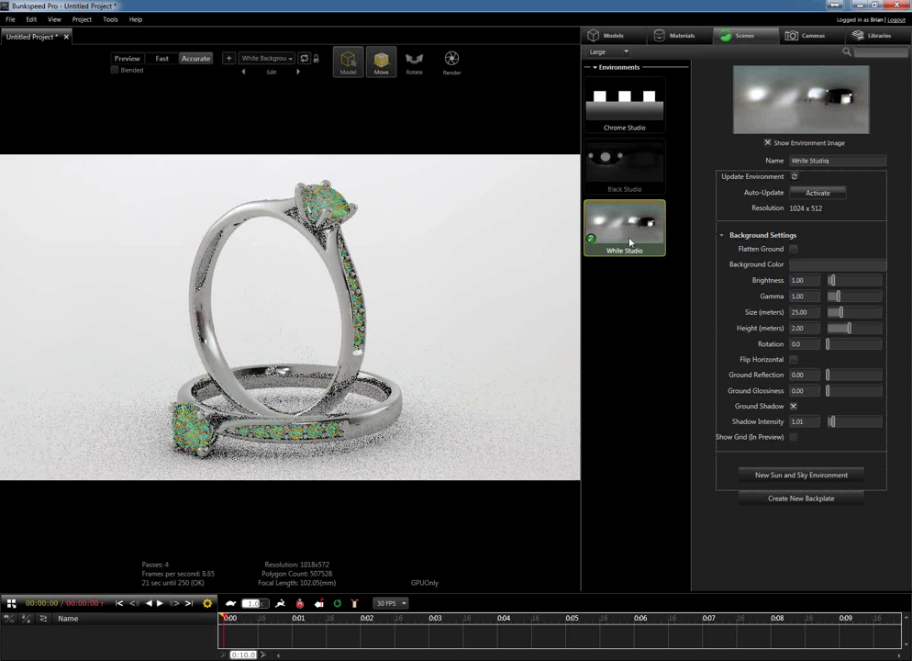
- Hide the White Studio environment image and set its background color to pure white with a Value of 100
left_click(769, 143)
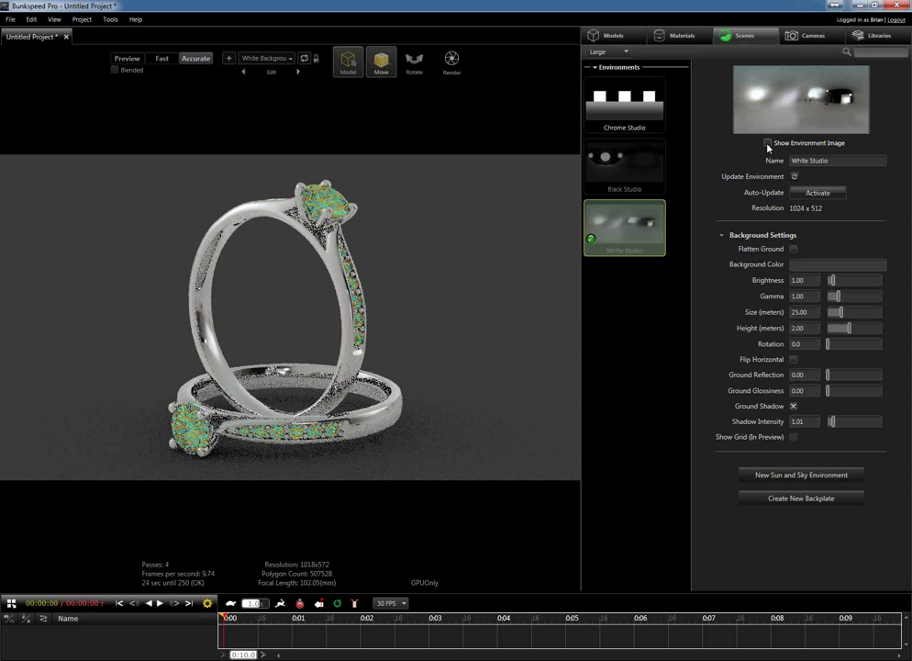
left_click(837, 264)
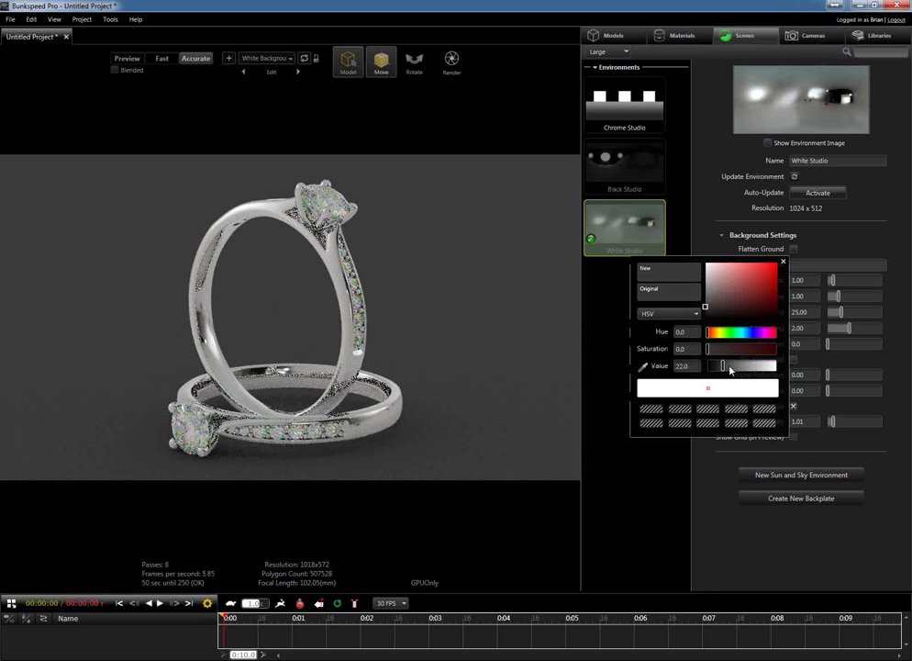
left_click_drag(730, 368, 783, 370)
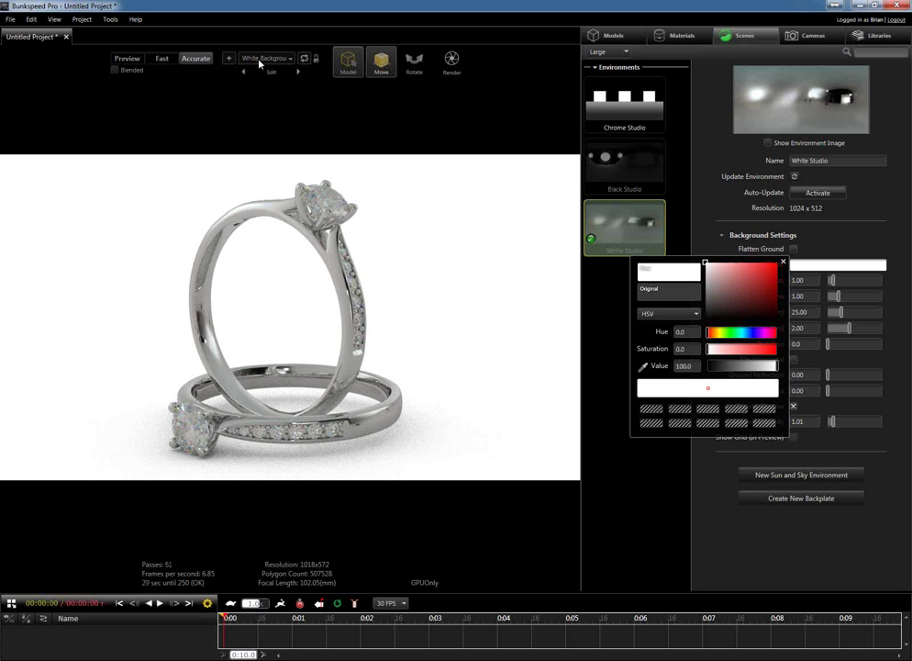
left_click(603, 295)
left_click(646, 226)
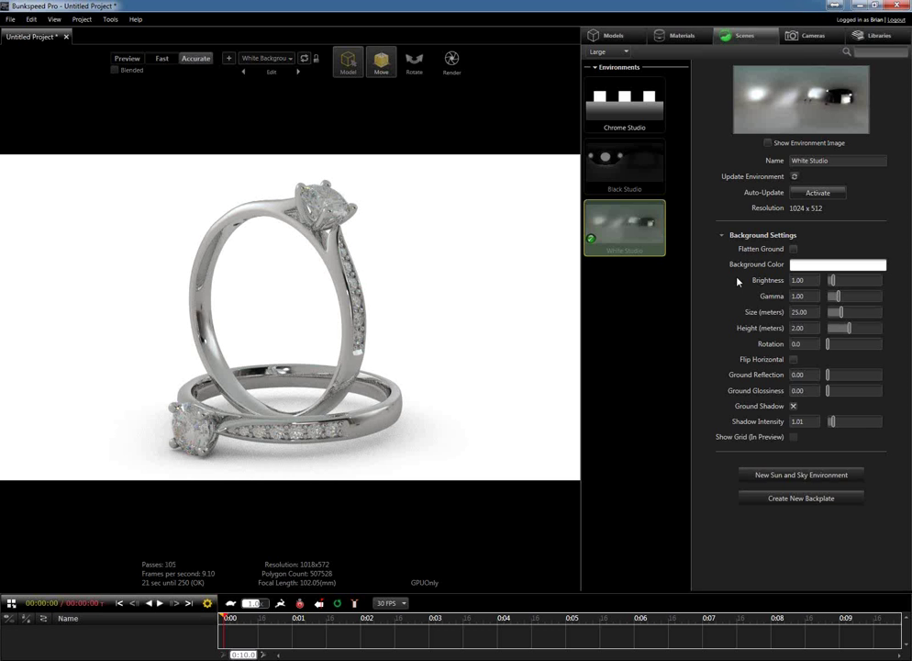
- Set the White Studio environment's rotation to 97.5, ground reflection to 0.50 and ground glossiness to 0.05
left_click(851, 346)
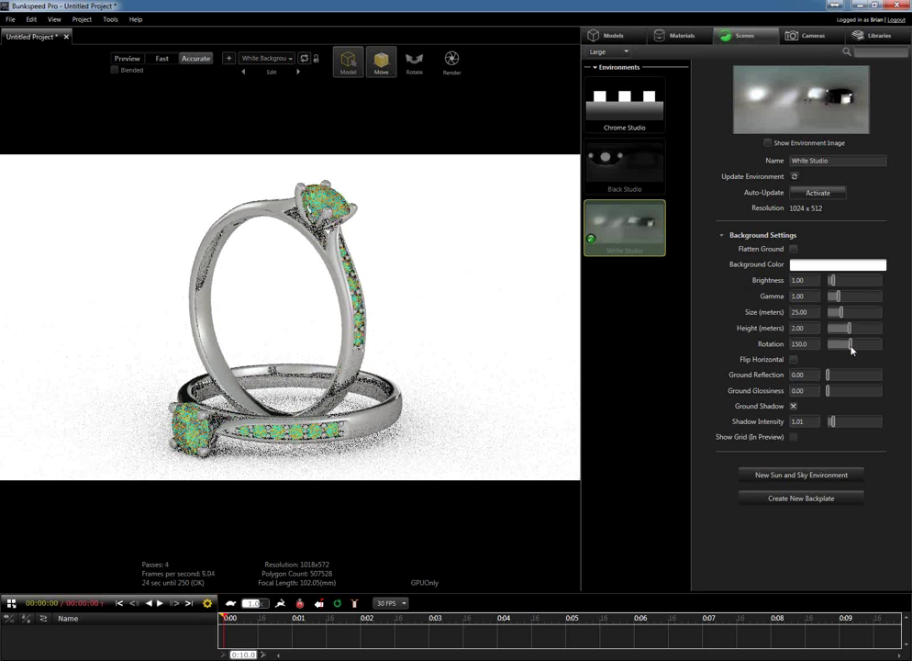
left_click_drag(850, 349, 841, 351)
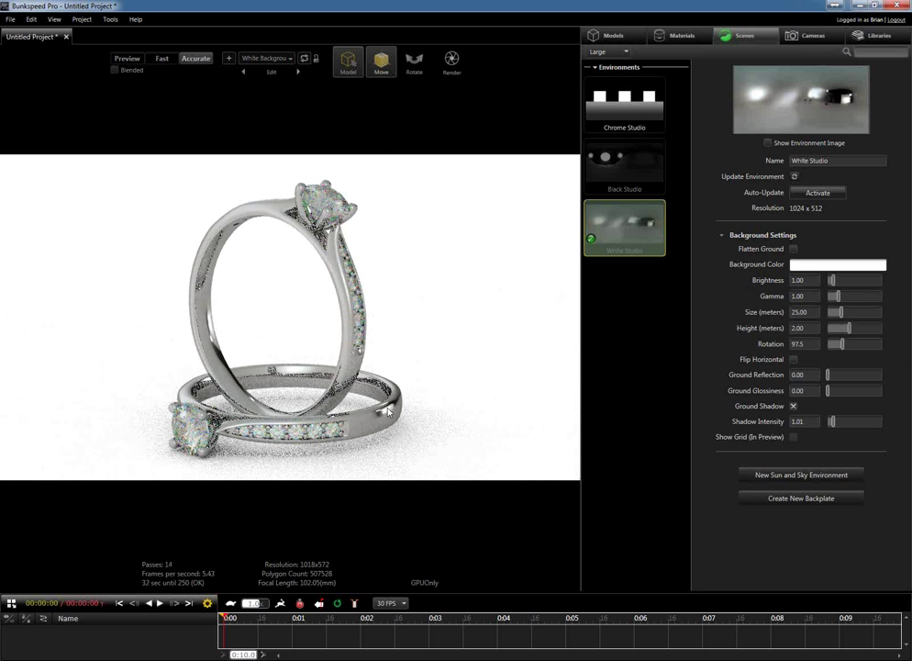
left_click(797, 374)
type(".5")
key("Tab")
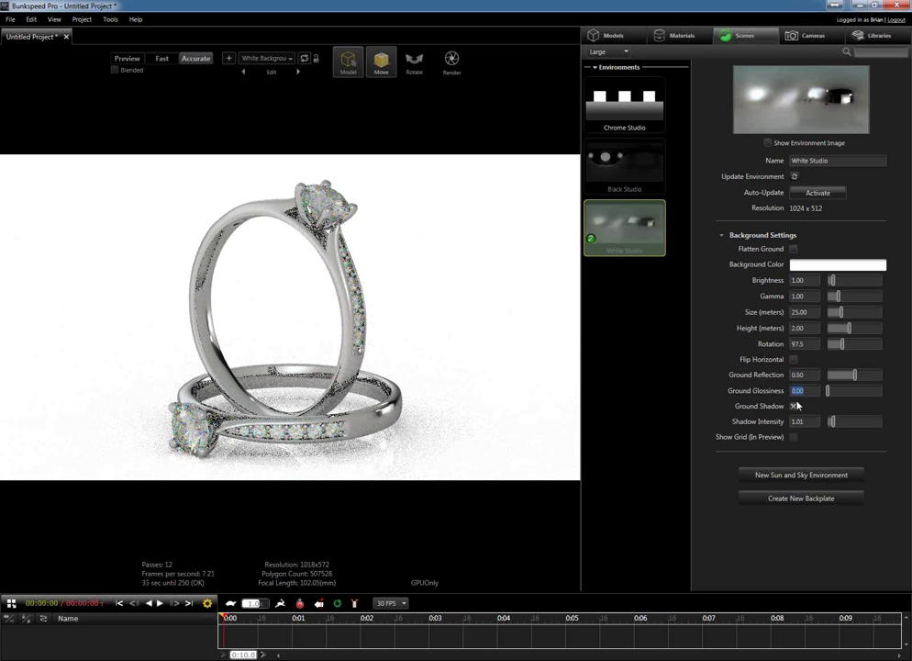
type(".05")
key("Tab")
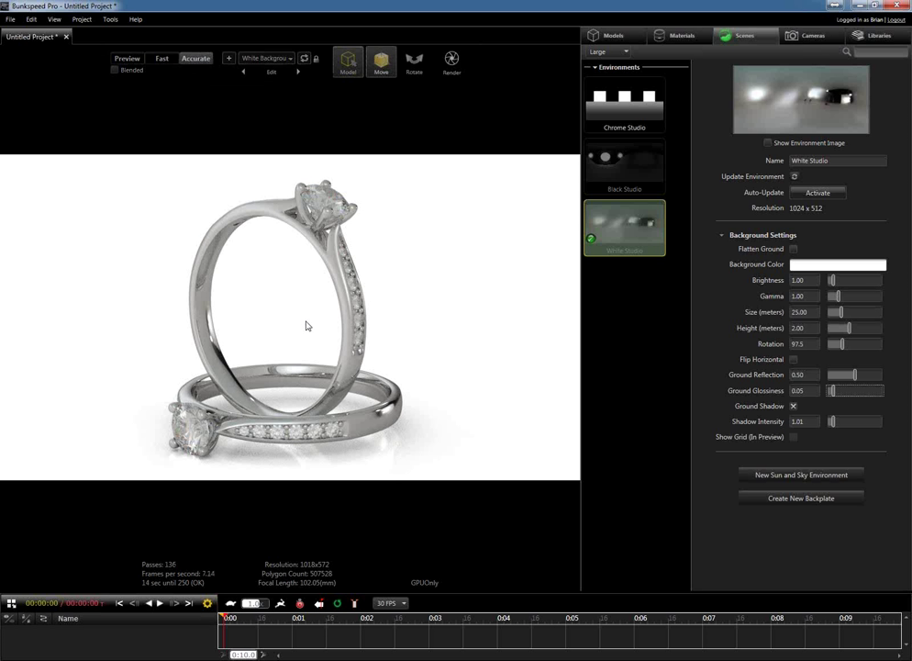
- Rename the default camera as White Camera
left_click(812, 39)
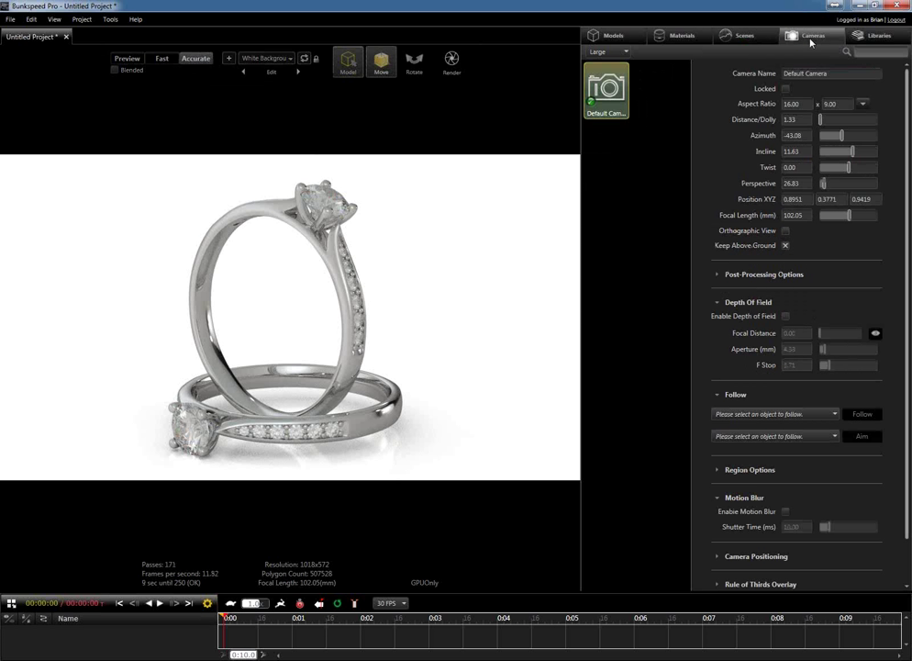
double_click(834, 73)
left_click_drag(773, 73, 772, 73)
type("WHite Camera")
key("Return")
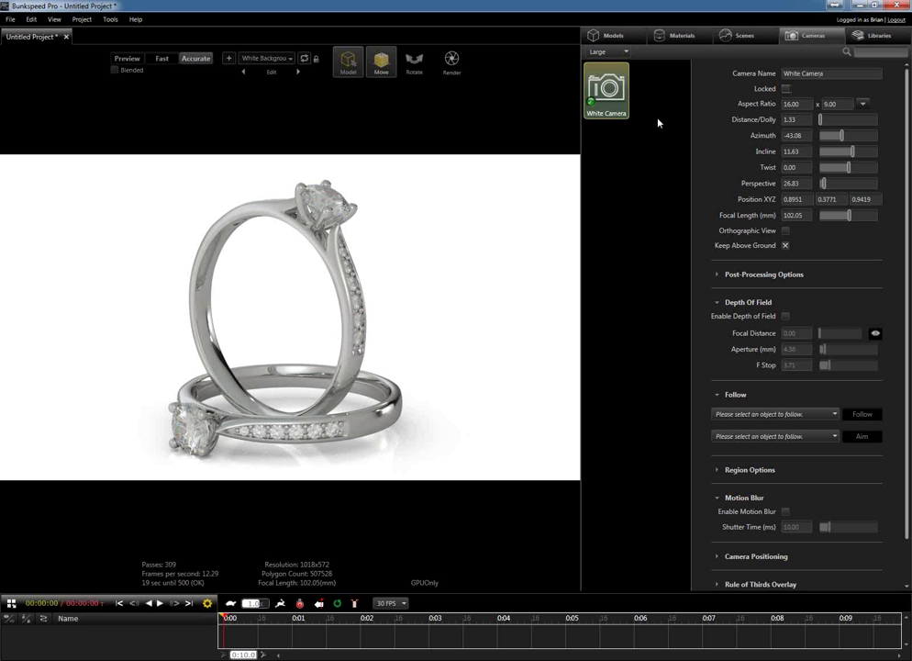
- Duplicate White Camera, rename the copy as Black Camera, and reselect White Camera
left_click(615, 109)
key("ctrl+d")
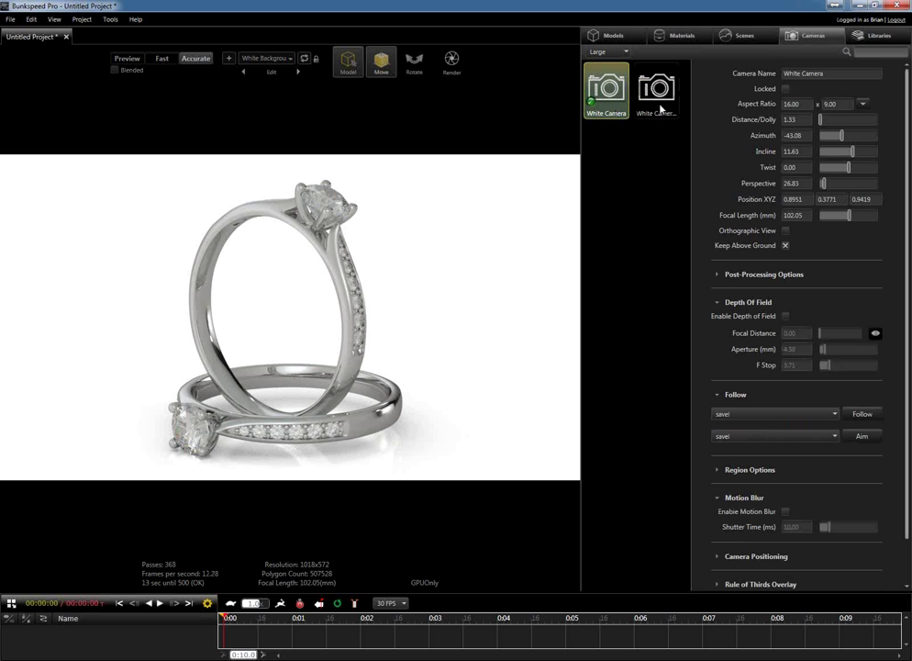
left_click(661, 101)
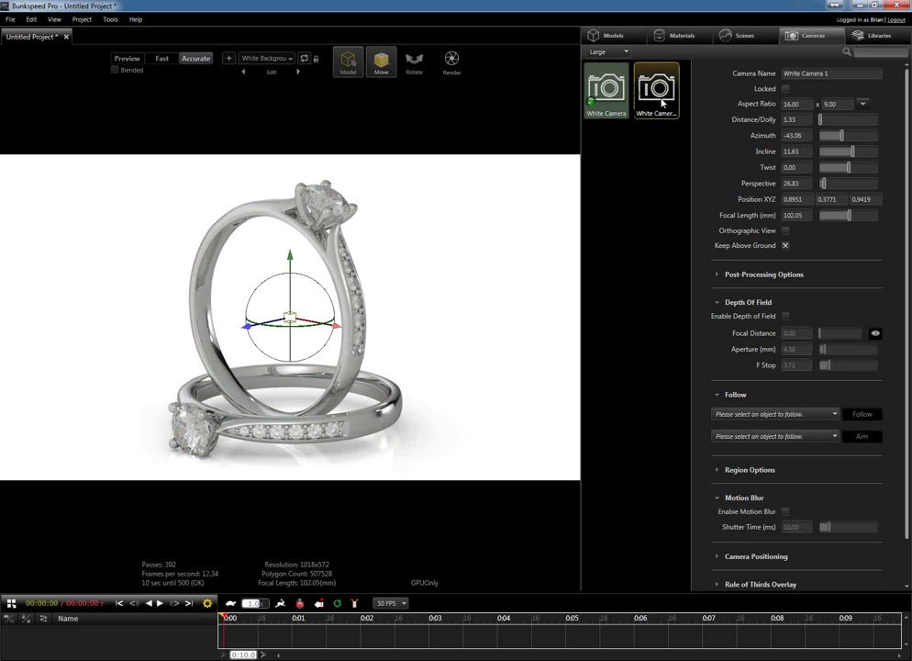
double_click(660, 99)
double_click(618, 107)
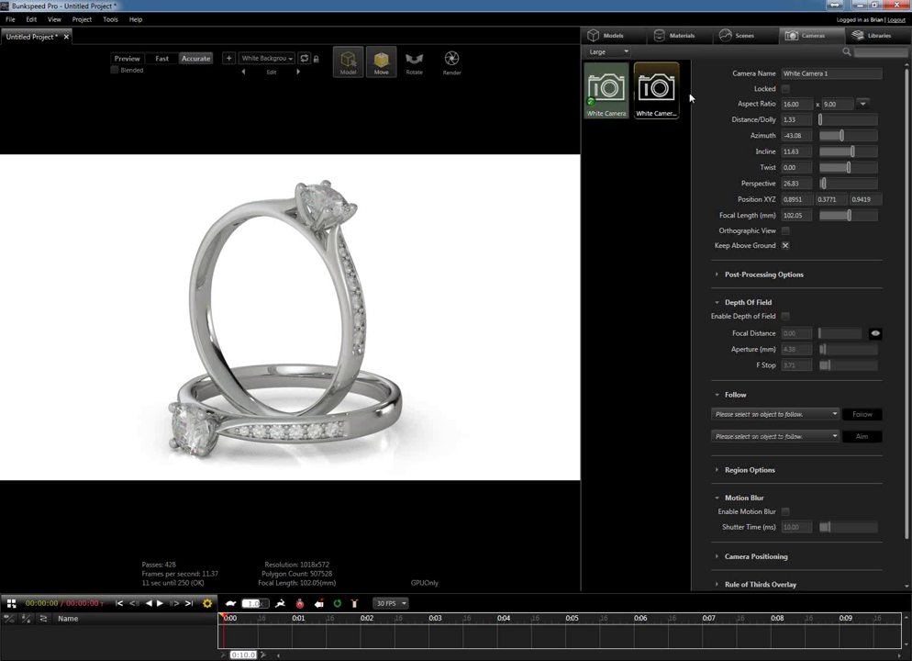
left_click_drag(826, 75, 786, 74)
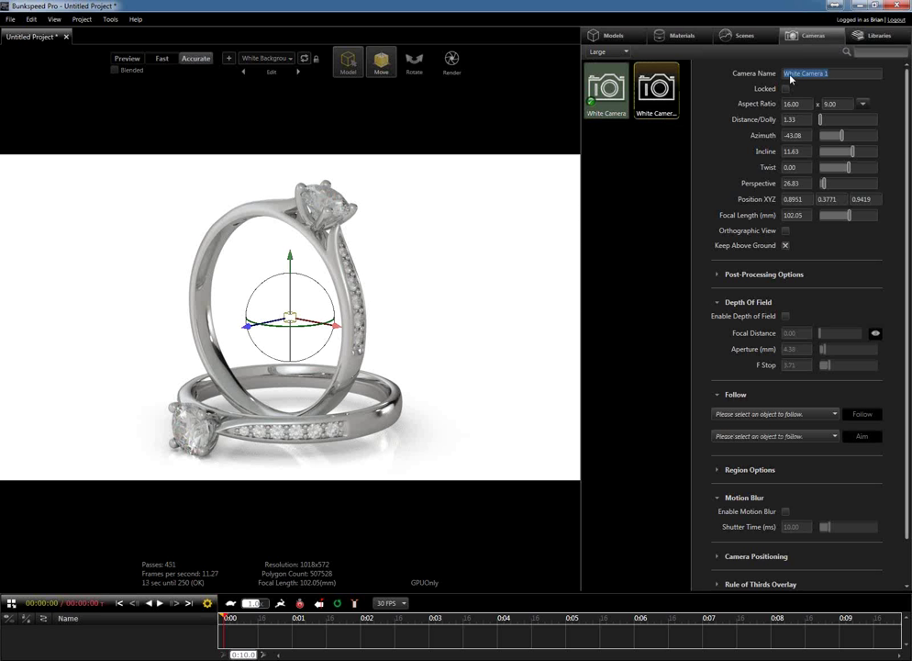
type("Black Camera")
key("Return")
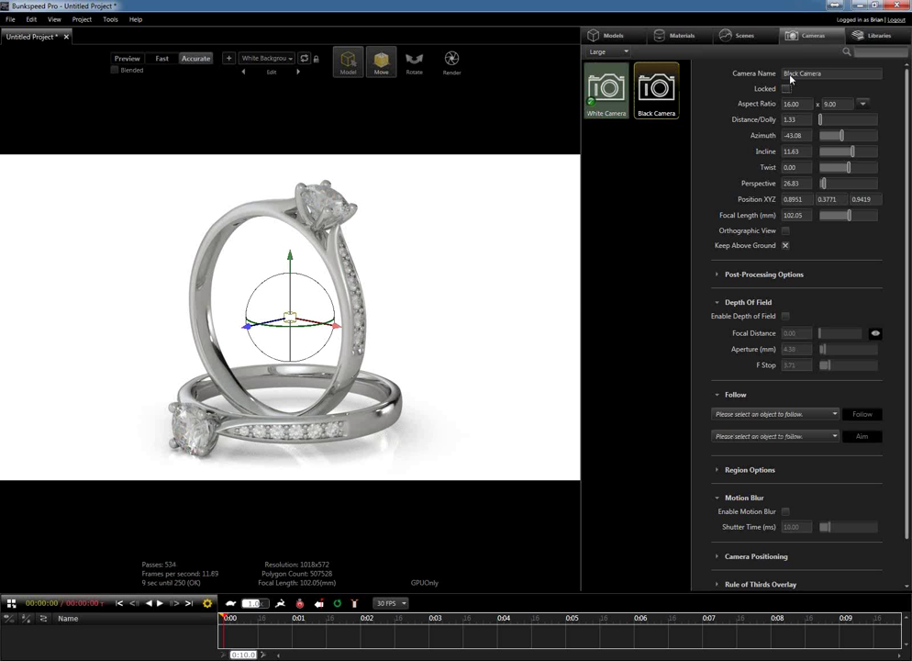
left_click(607, 89)
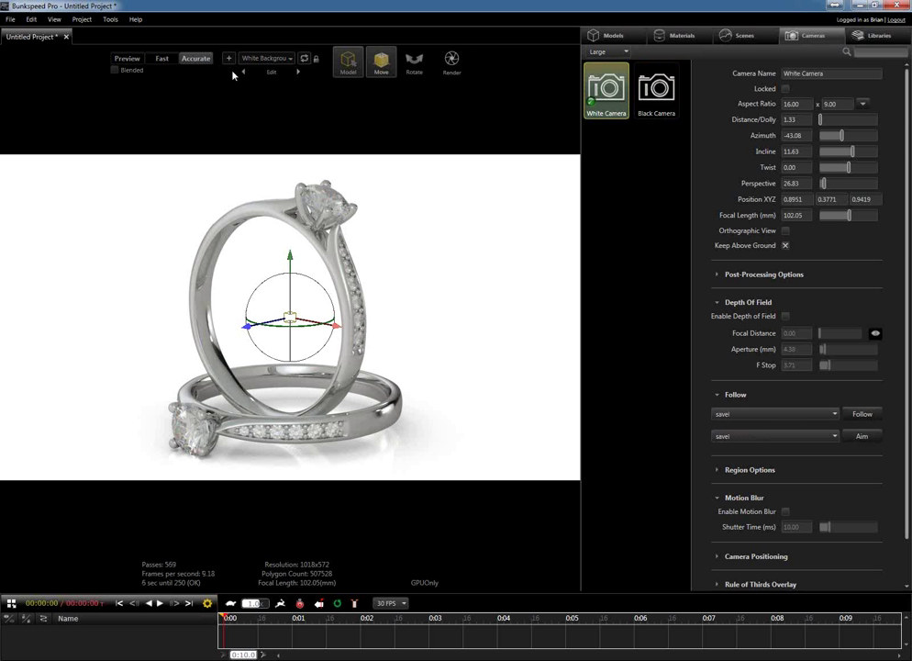
- Activate Configuration 1 and rename it as Black Background
left_click(266, 58)
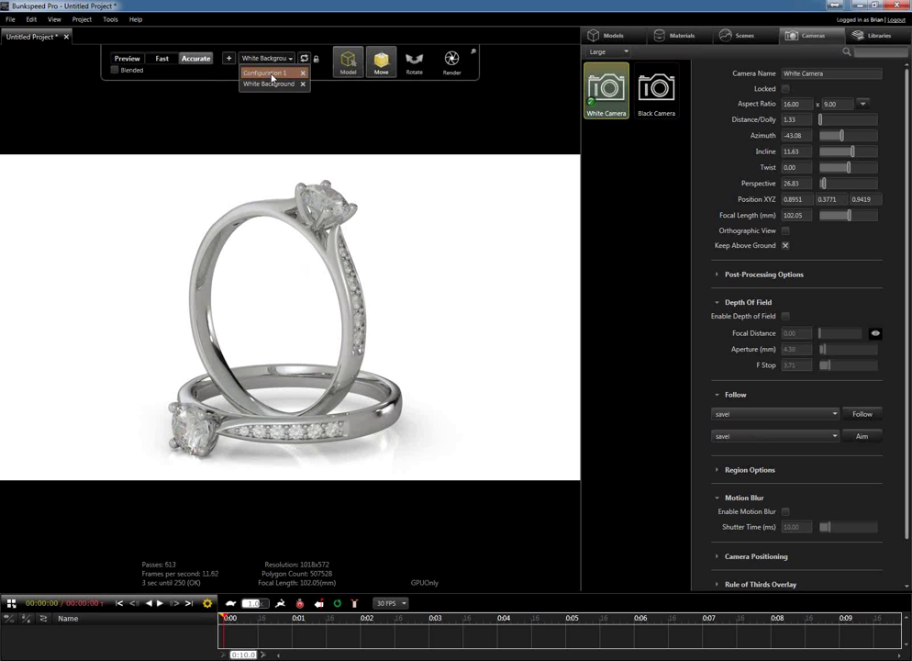
left_click(272, 73)
left_click(271, 73)
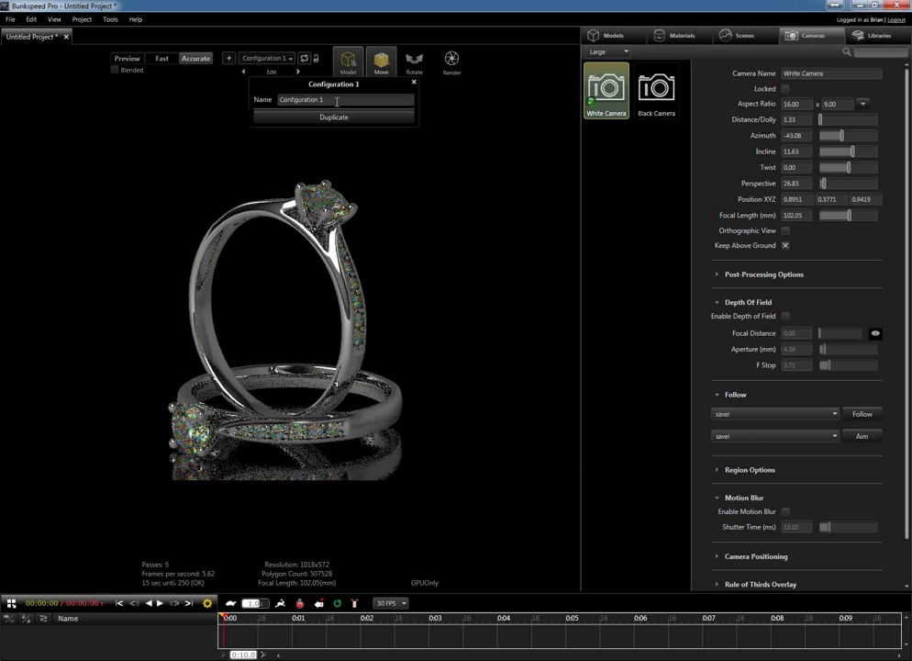
left_click_drag(337, 102, 276, 101)
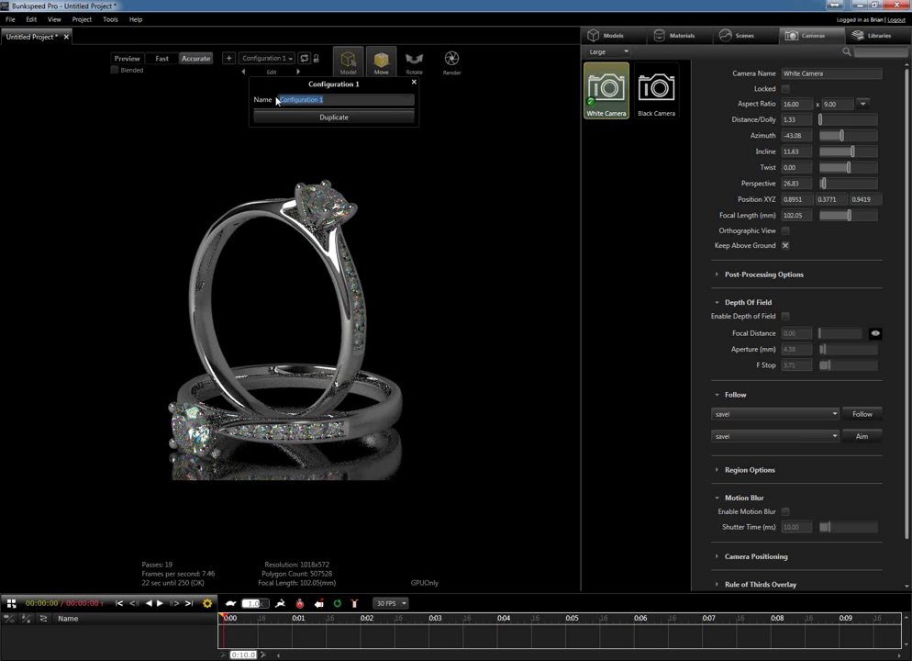
type("Black Backg")
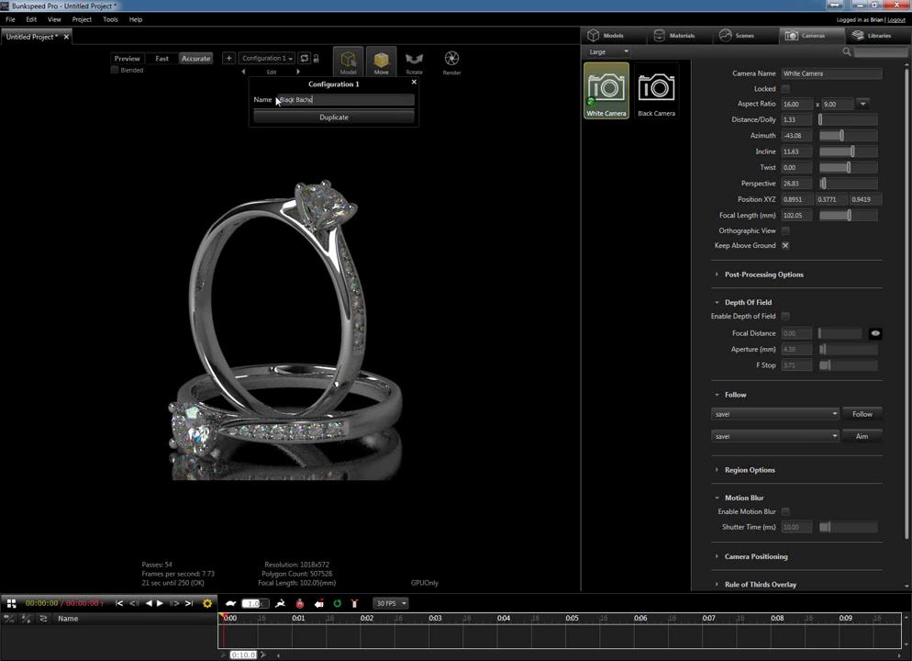
type("round")
key("Return")
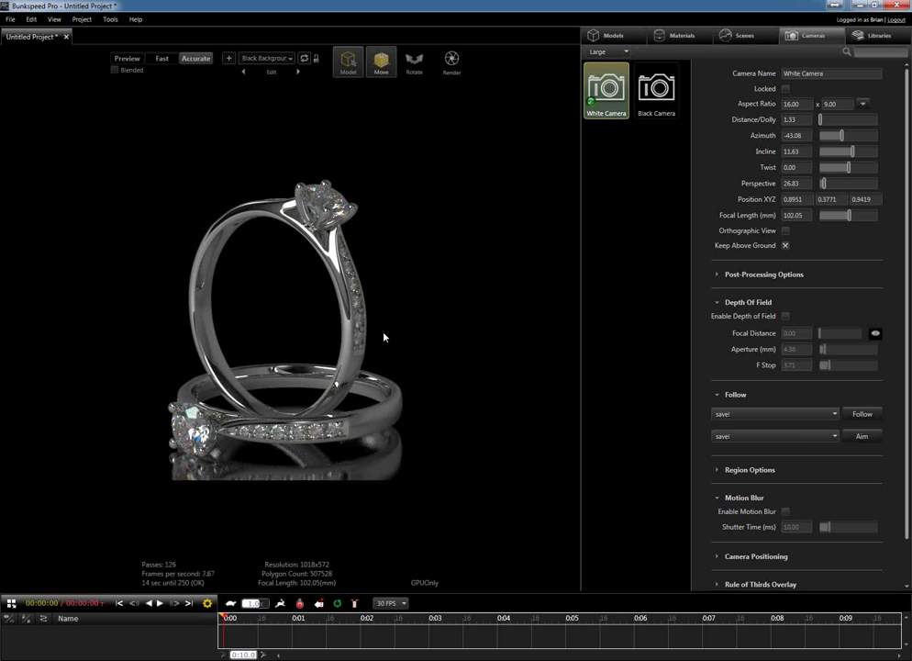
- Switch to the White Background configuration to check its look against the black one
left_click(282, 60)
left_click(273, 86)
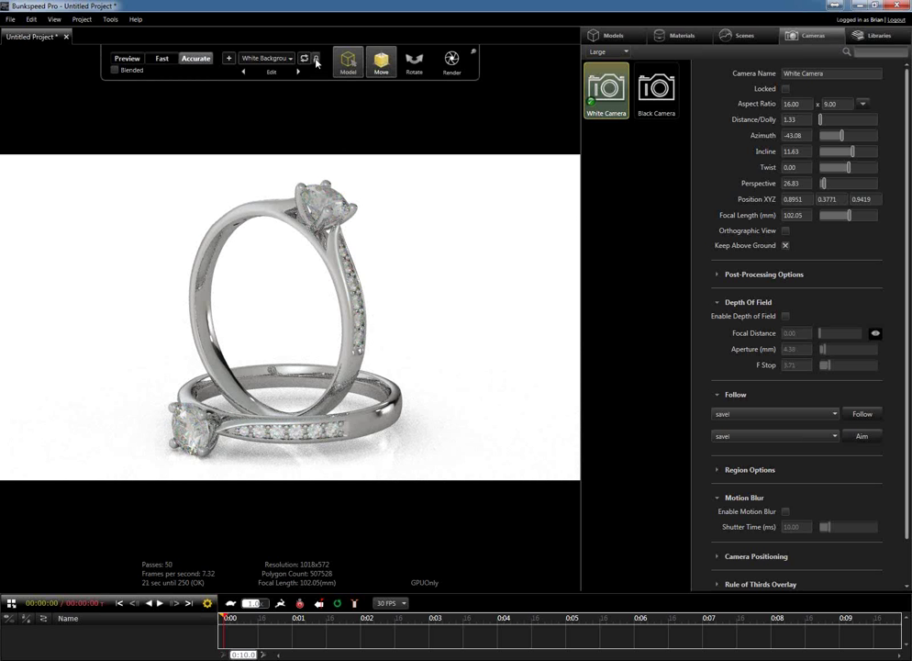
left_click(615, 37)
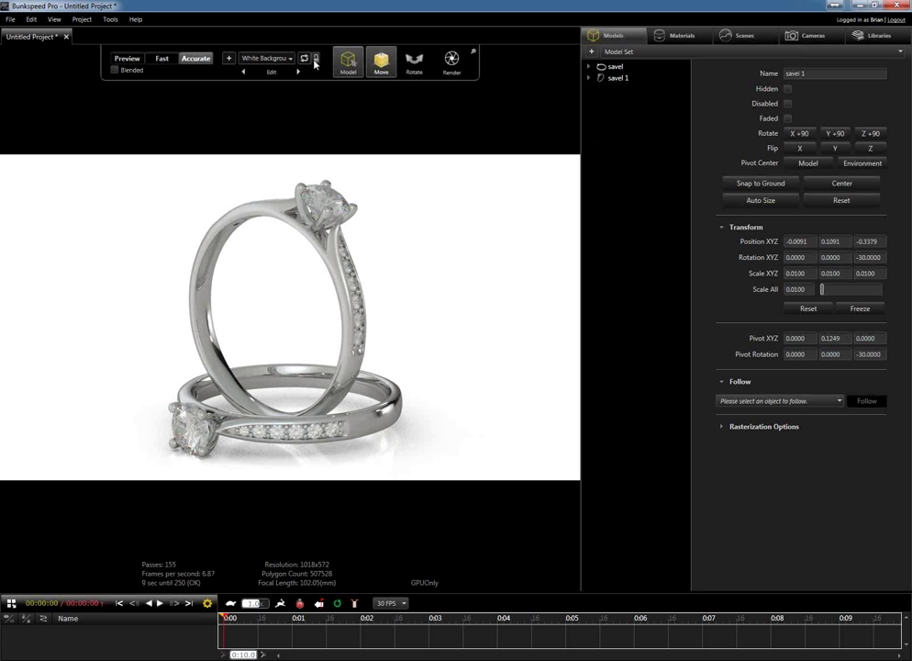
- In the Black Background configuration, hide the upright ring copy and make Black Camera the active camera
left_click(268, 60)
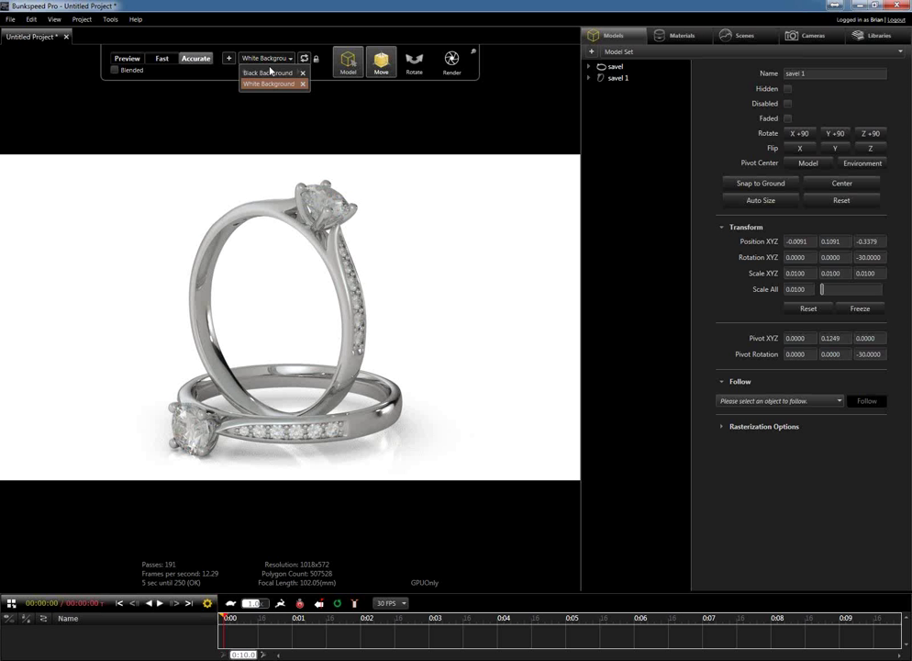
left_click(270, 82)
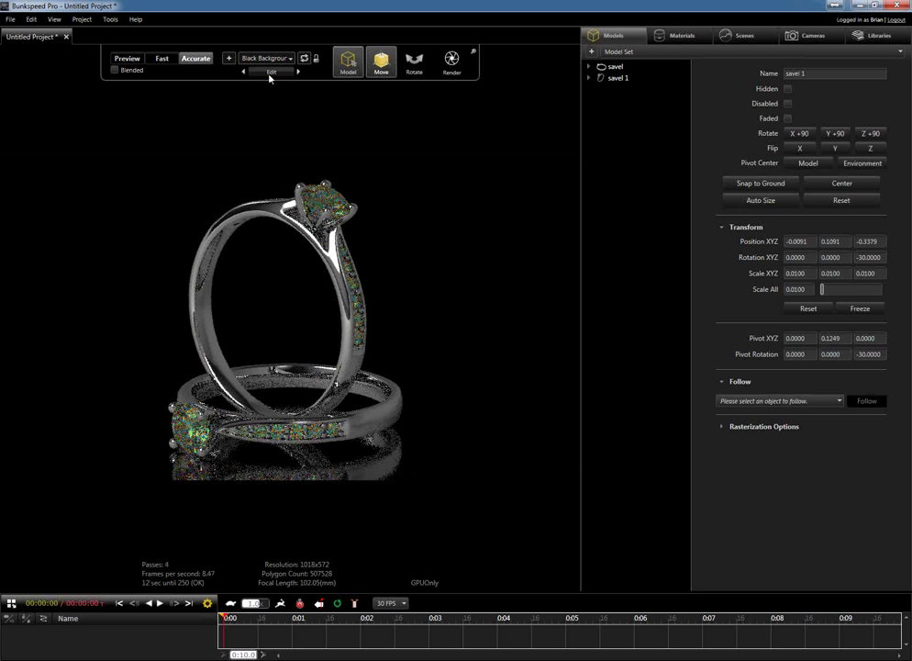
left_click(335, 249)
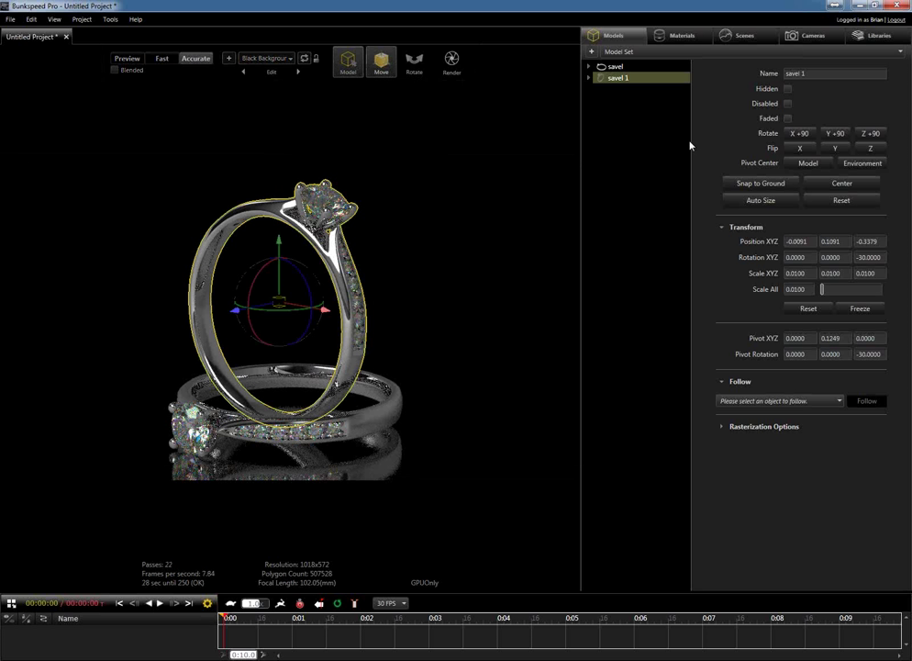
left_click(787, 88)
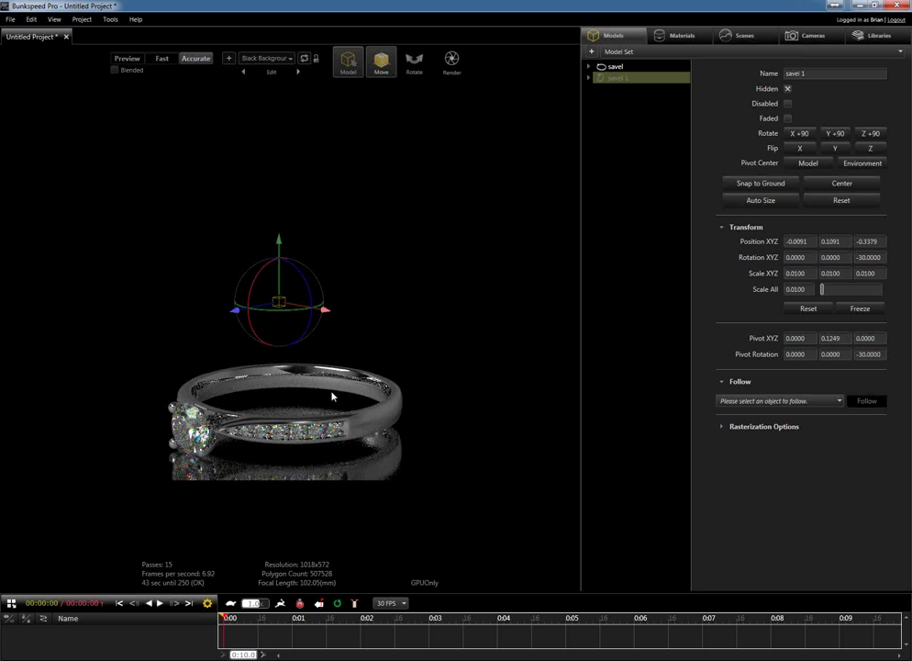
left_click(813, 35)
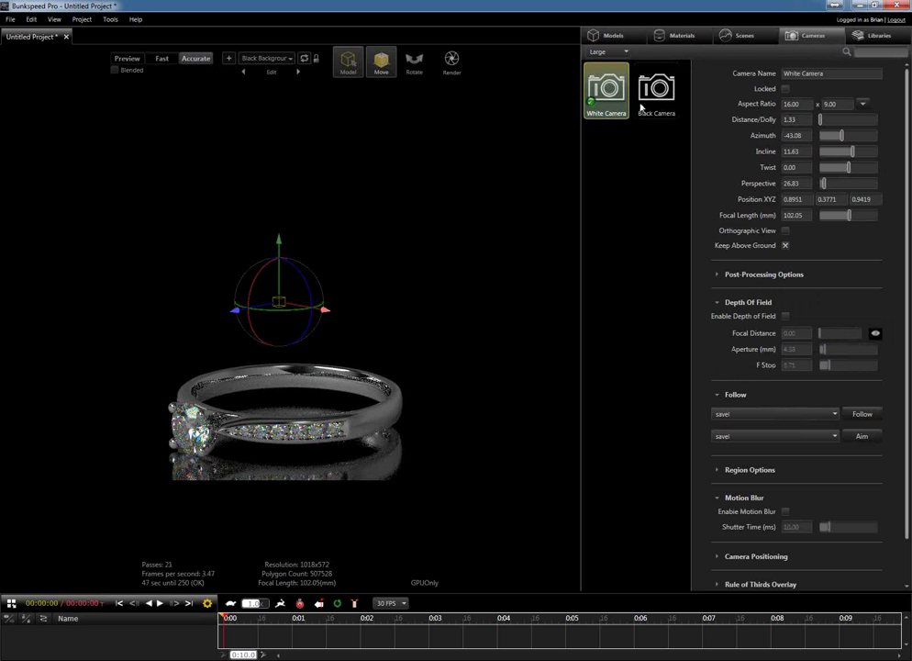
left_click(655, 108)
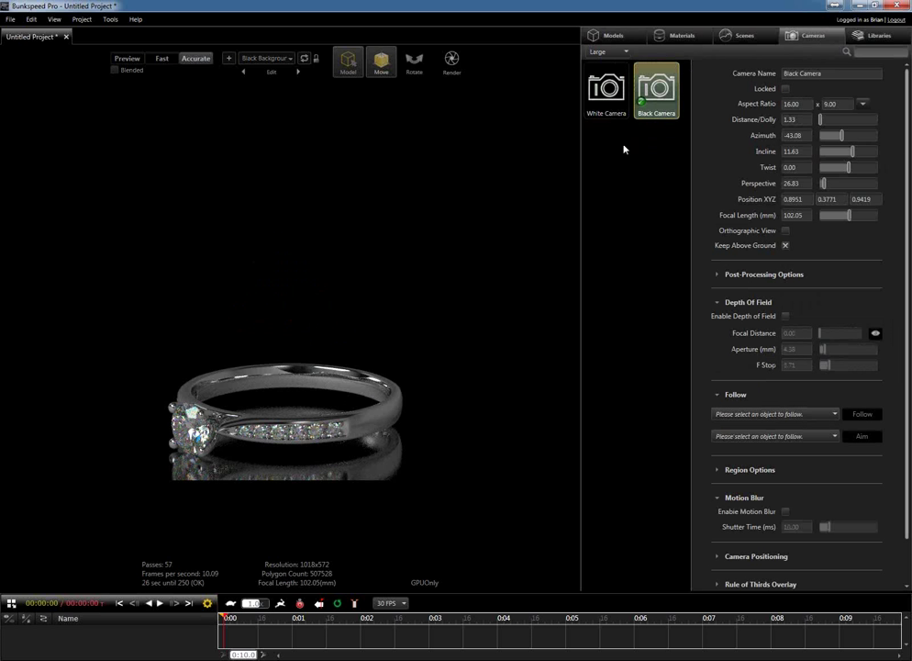
- Move Black Camera in to a distance of about 0.67 and frame the ring from the front, with azimuth near 0 and incline about 15
scroll(365, 383, "up", 5)
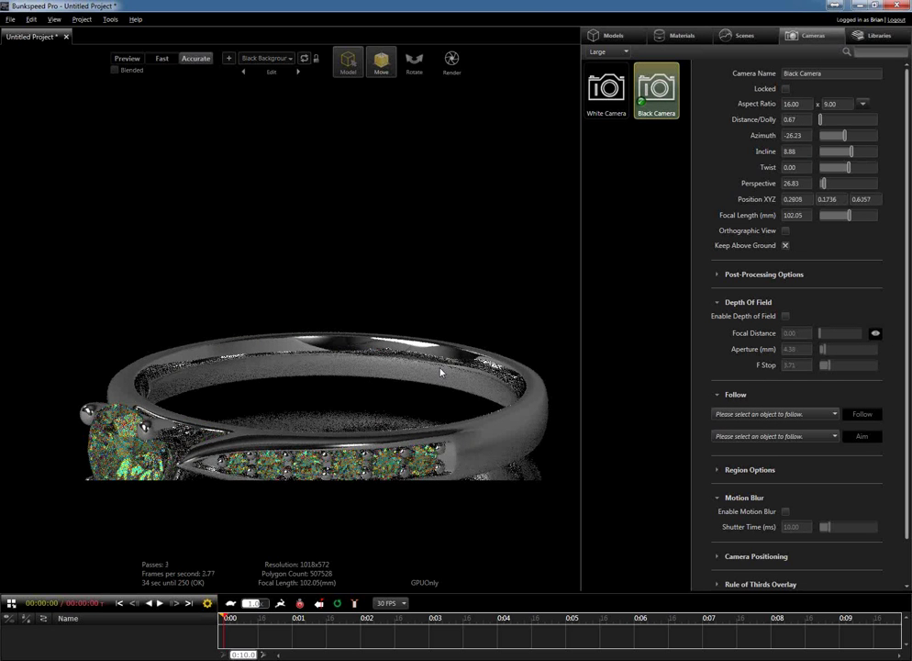
left_click_drag(441, 371, 423, 342)
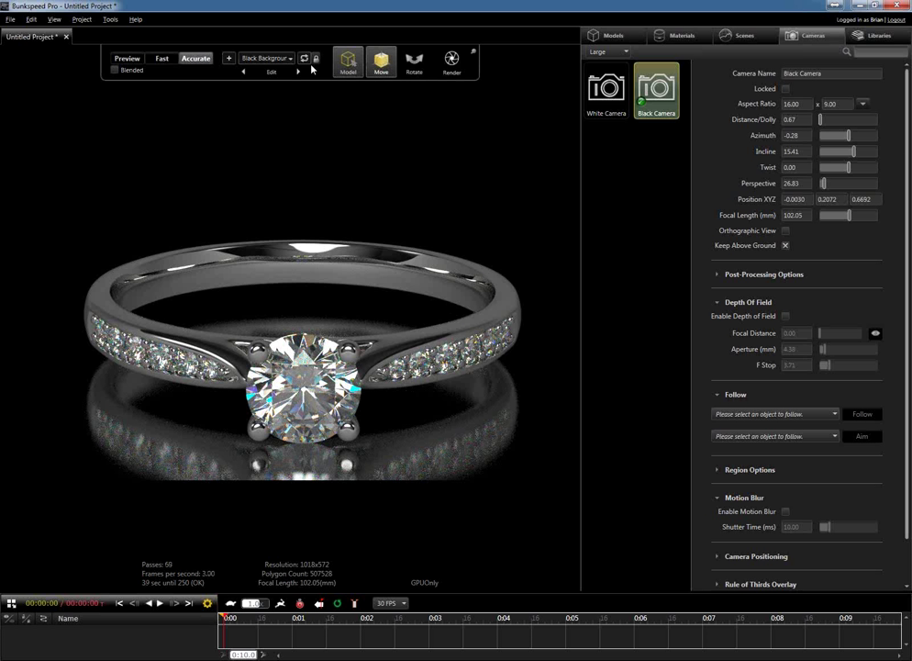
- Compare the White Background and Black Background configurations, and check the black one in Preview and Accurate render modes
left_click(271, 58)
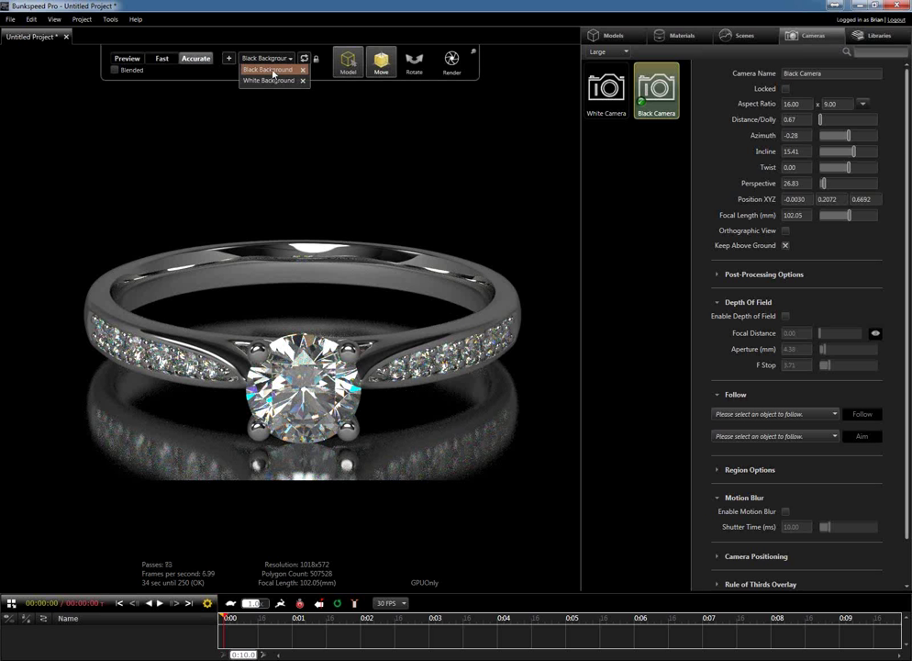
left_click(273, 80)
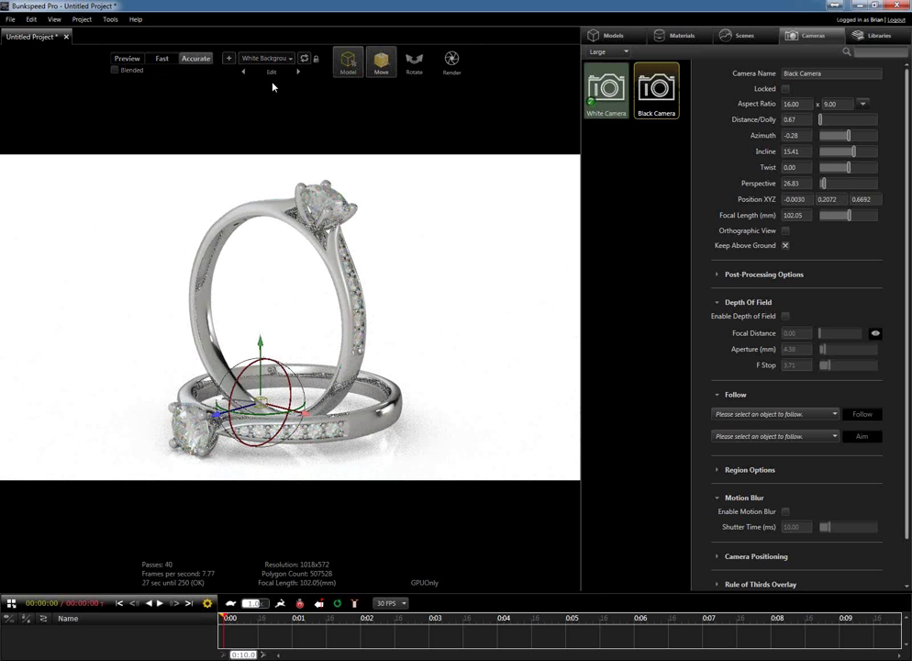
left_click(265, 58)
left_click(270, 73)
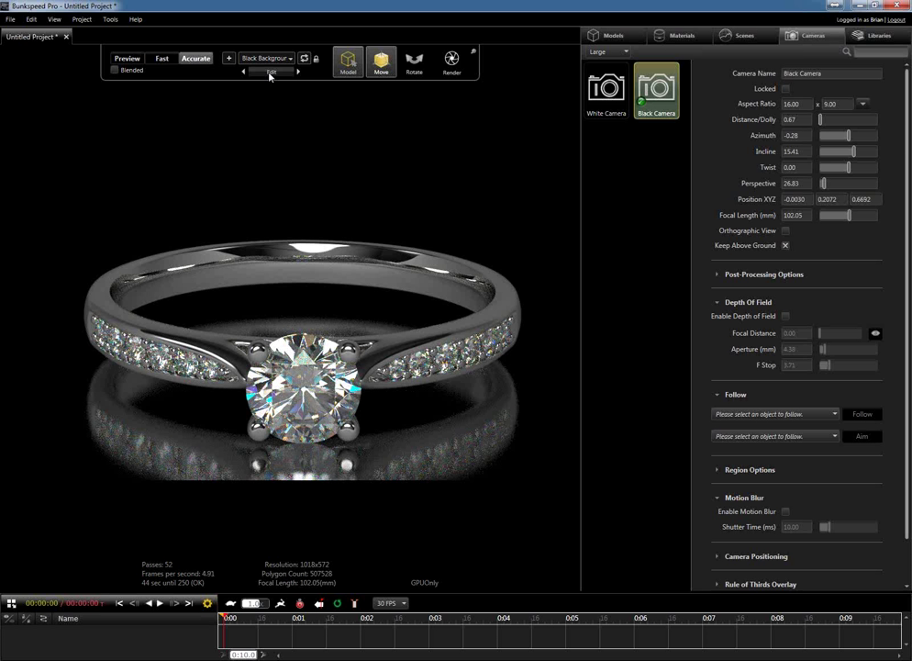
left_click(133, 60)
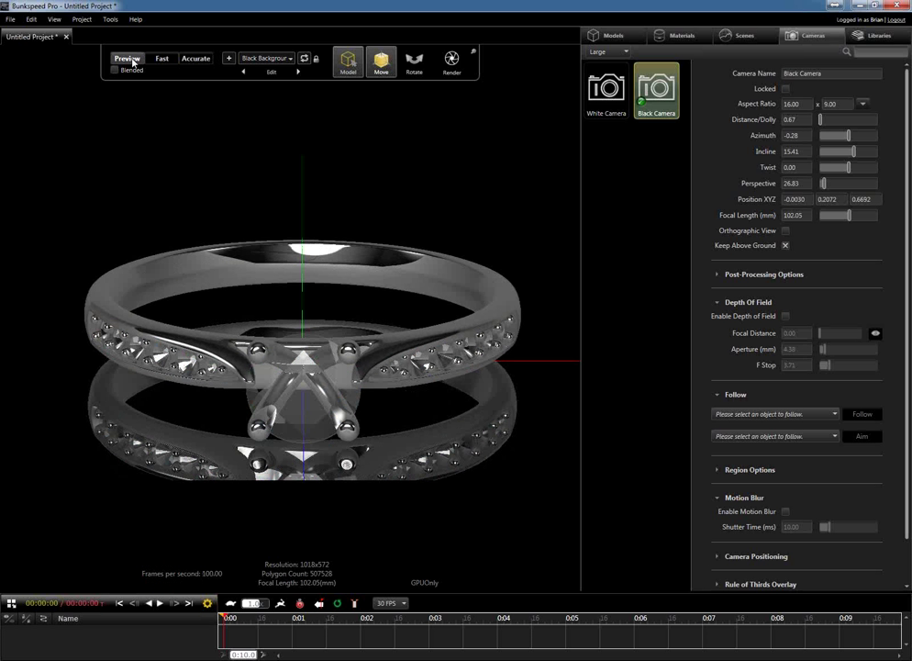
left_click(201, 61)
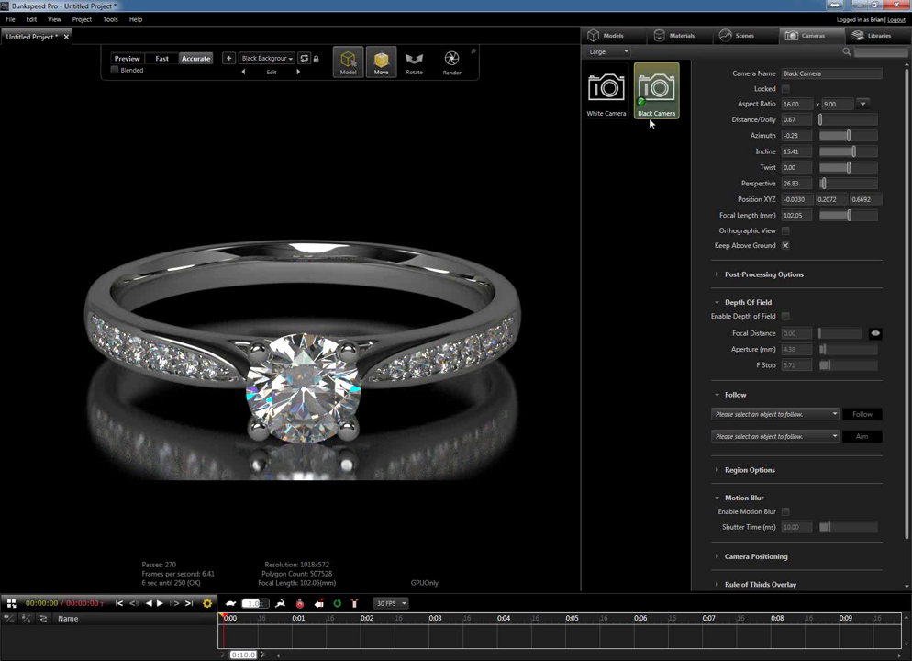
- Enable post-processing on Black Camera and set Darken to 0.15 and Lighten to 1.25
left_click(720, 277)
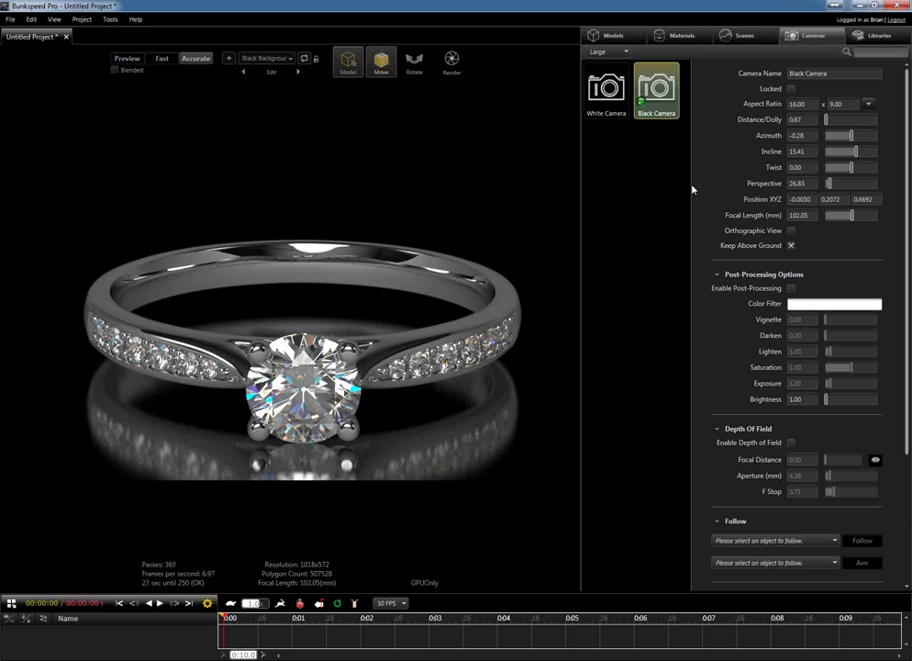
left_click(791, 288)
left_click(799, 335)
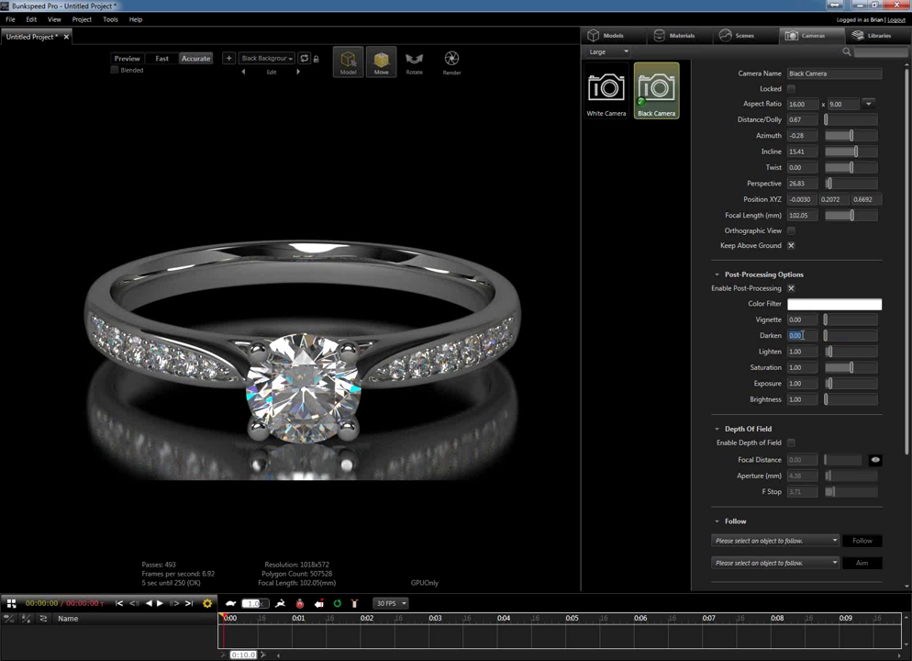
type("1.15")
key("Return")
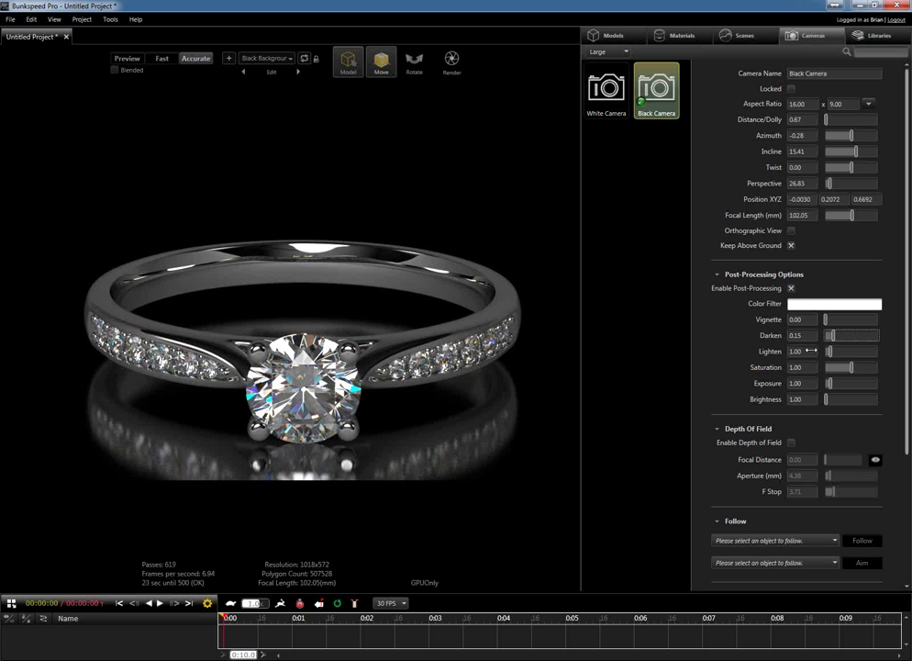
double_click(798, 351)
type("1.25")
key("Tab")
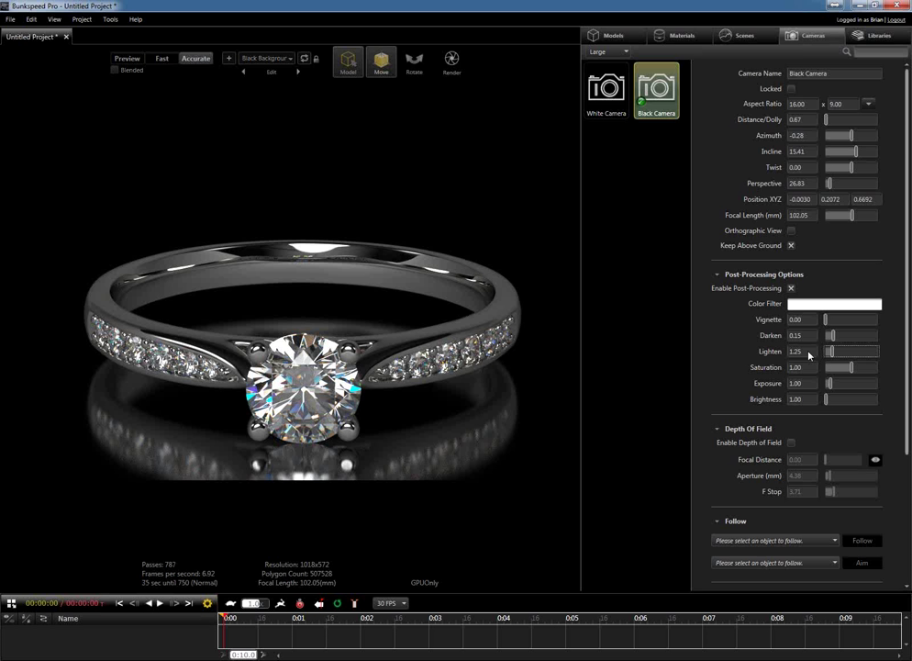
- Set Black Camera's post-processing Saturation and Exposure to 1.25 each
left_click(804, 367)
type("1.25")
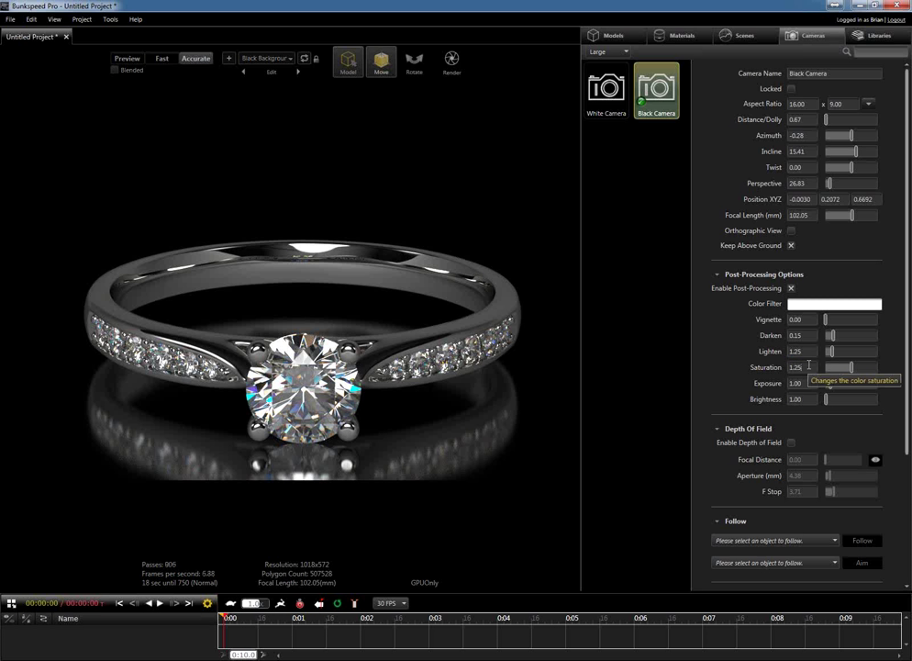
key("Return")
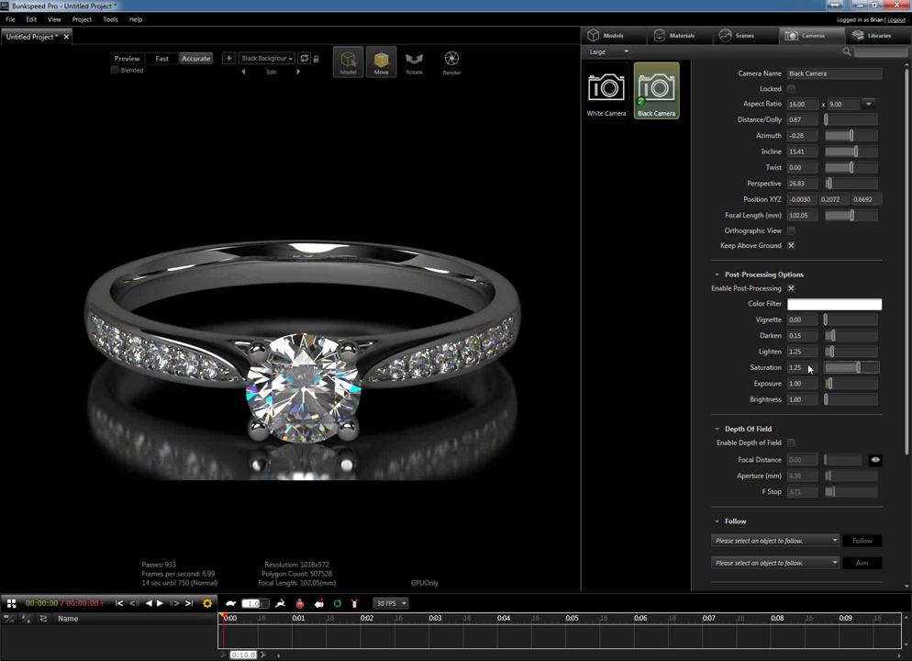
left_click(801, 385)
type("1.25")
key("Return")
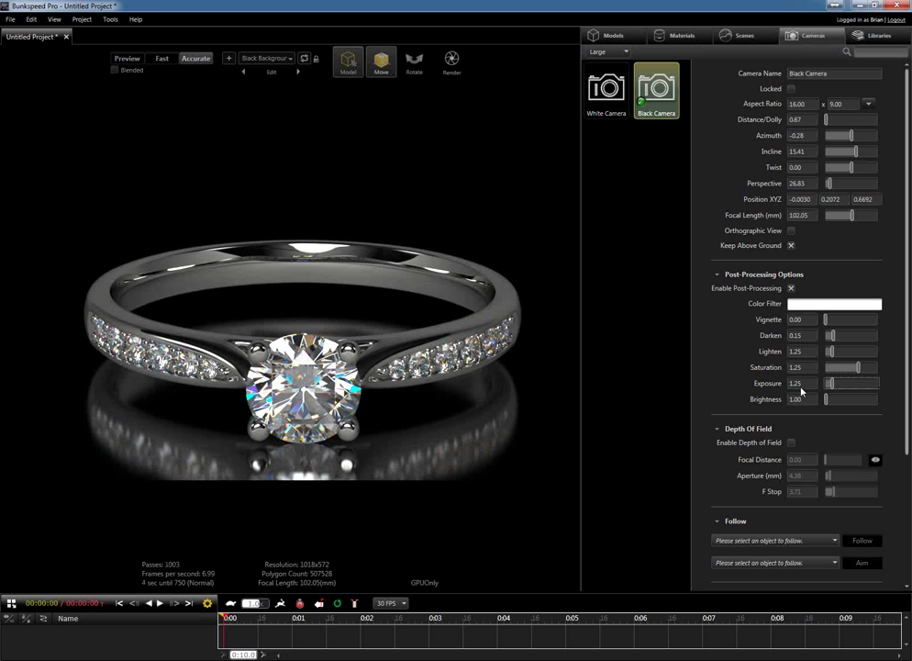
- Toggle Black Camera's post-processing off and back on to compare the image with and without it
left_click(791, 288)
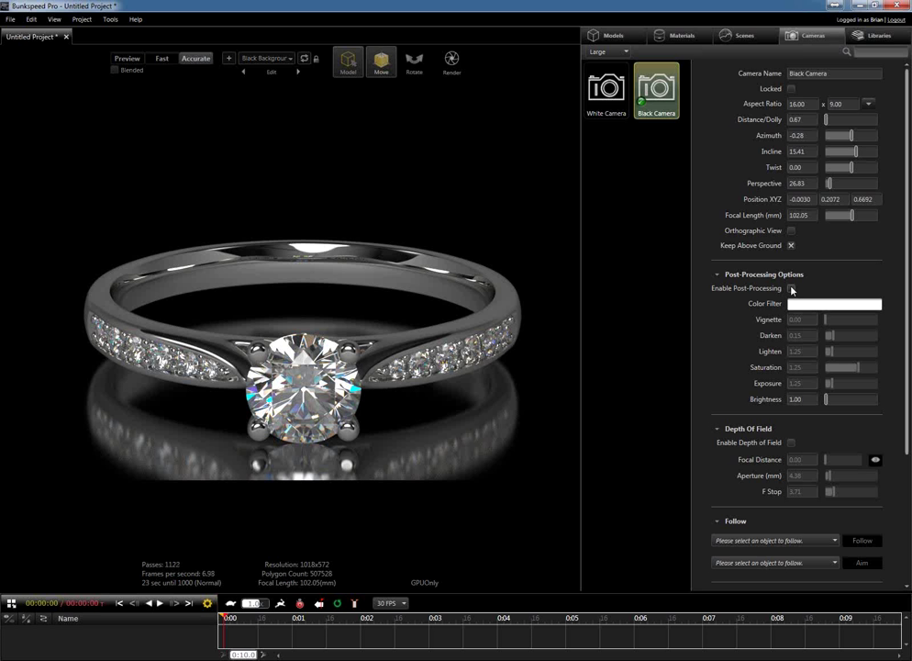
left_click(791, 288)
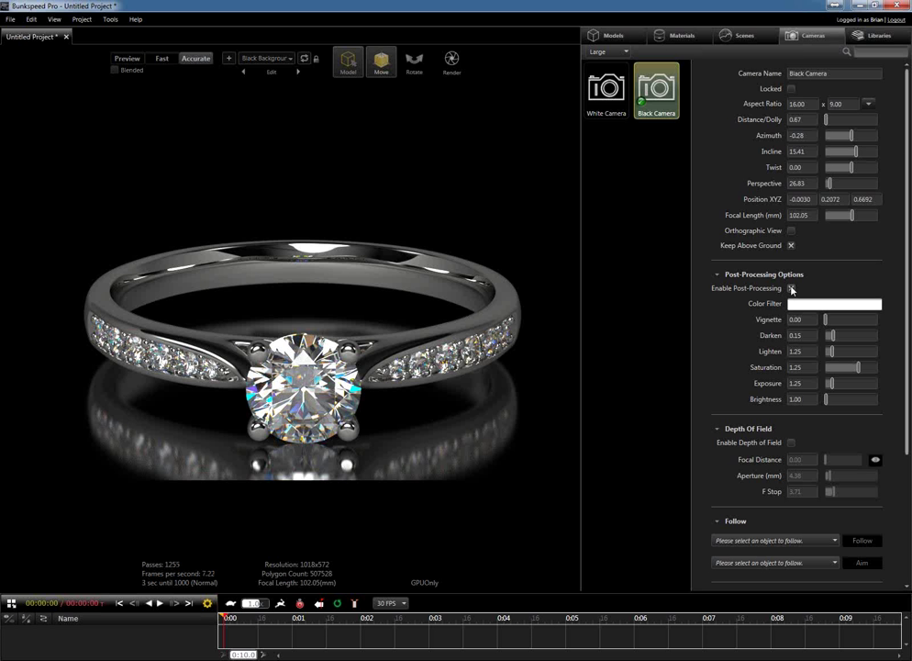
left_click(791, 288)
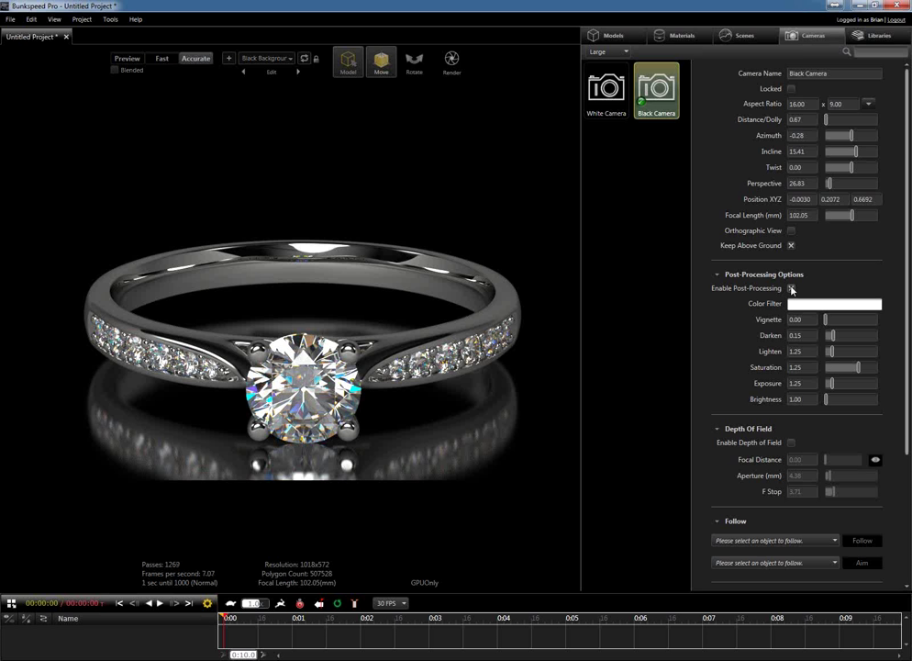
- Switch to the White Background configuration and enable post-processing on White Camera
left_click(277, 60)
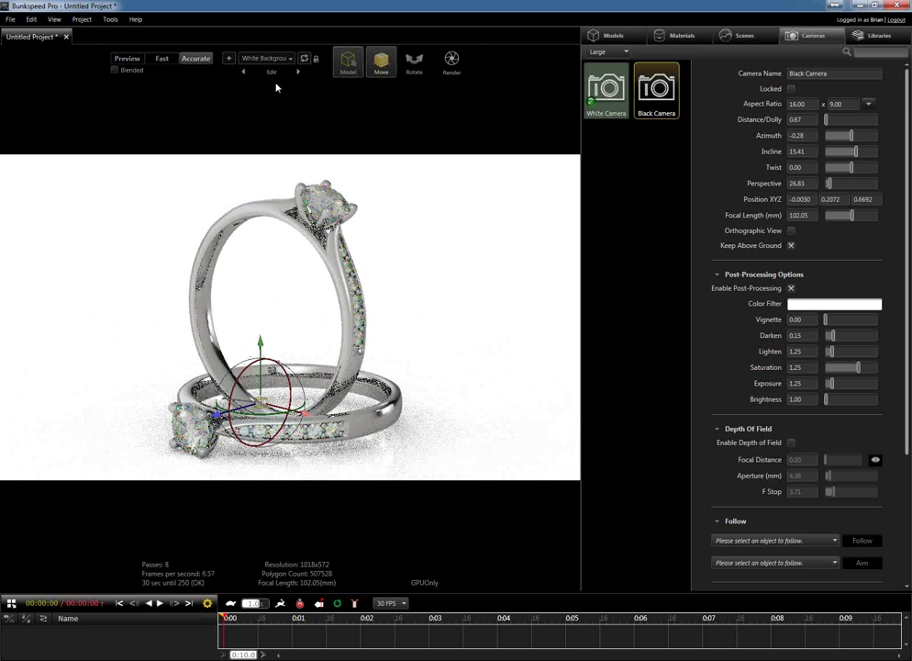
left_click(602, 96)
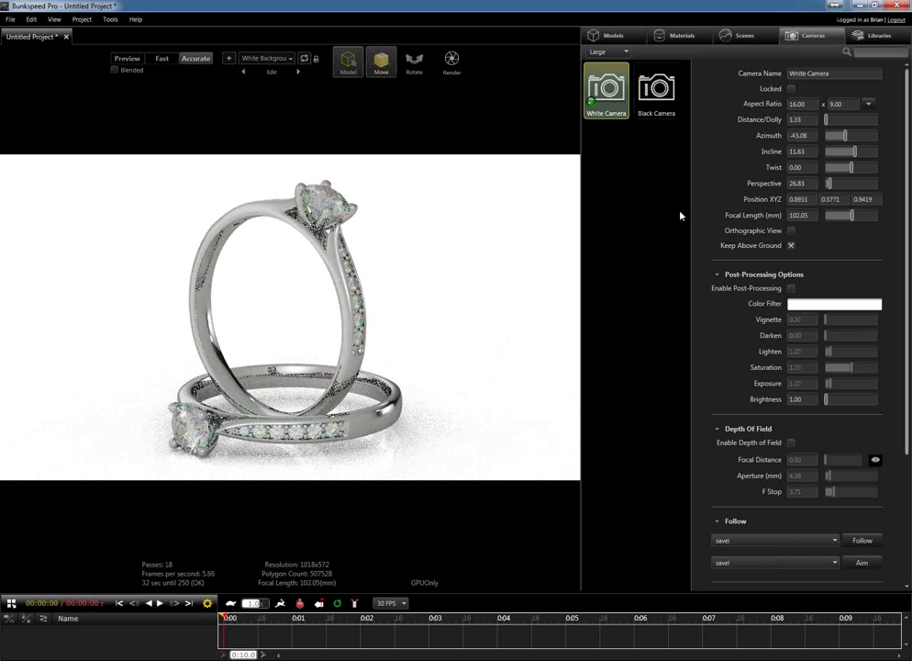
left_click(791, 288)
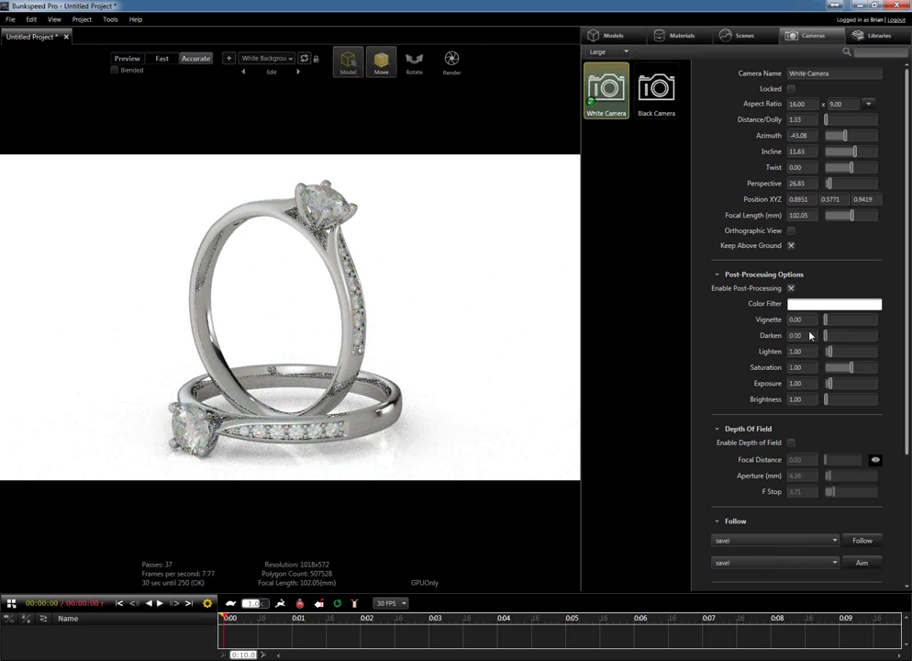
- Set White Camera's post-processing Darken to 0.15 and Lighten to 1.25
left_click(809, 335)
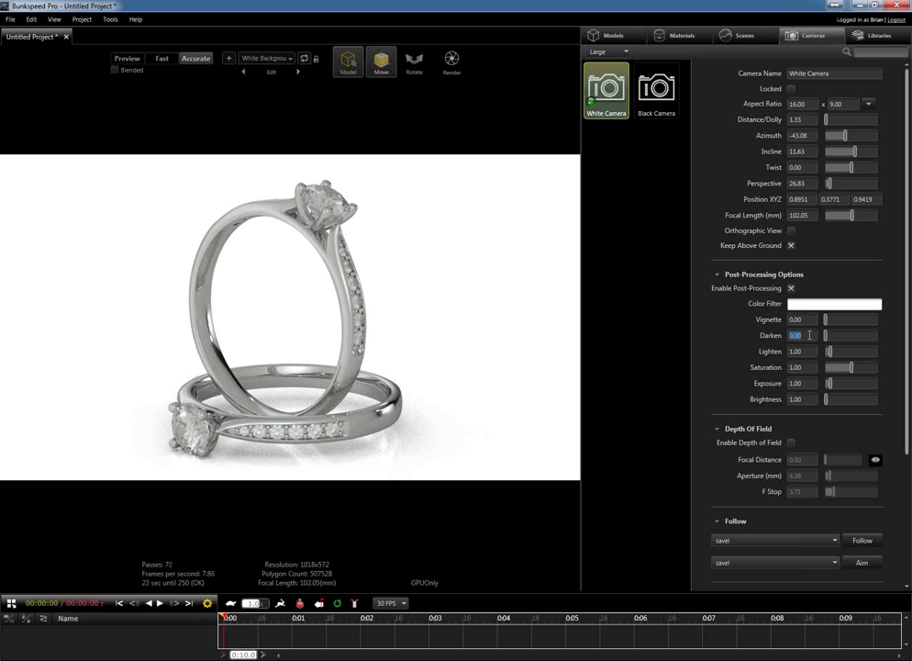
type("15")
left_click(811, 351)
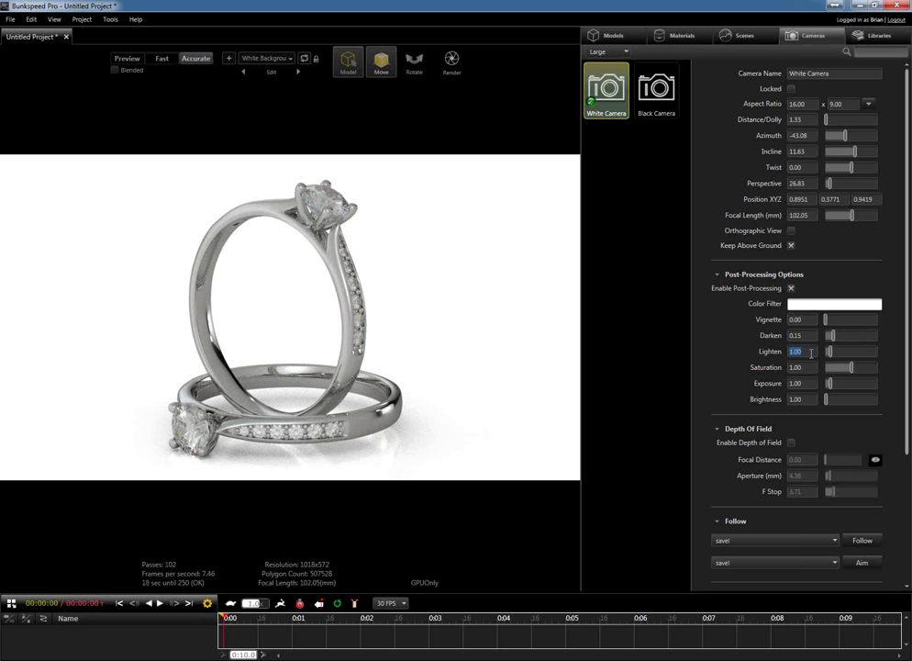
type("1.29")
key("BackSpace")
type("5")
key("Return")
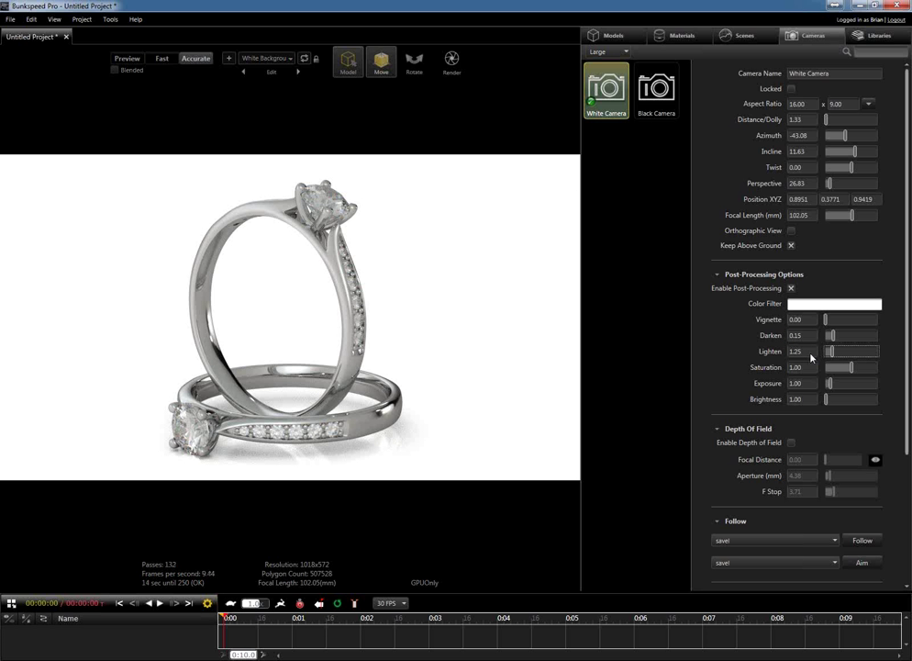
- Set White Camera's post-processing Saturation to 1.2
left_click(804, 368)
type("1.001")
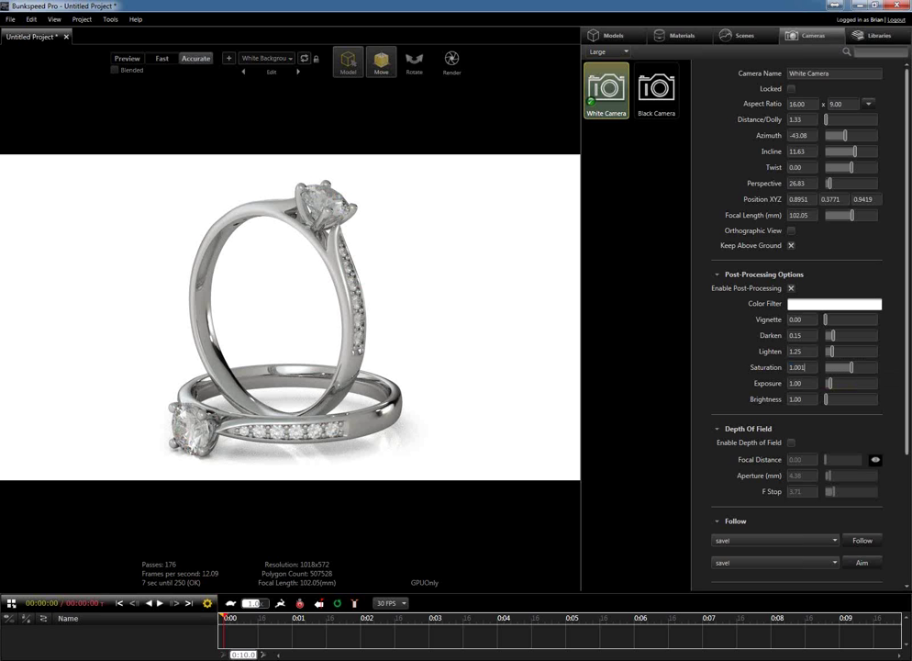
key("BackSpace")
key("BackSpace")
key("BackSpace")
key("BackSpace")
type(".2")
key("Tab")
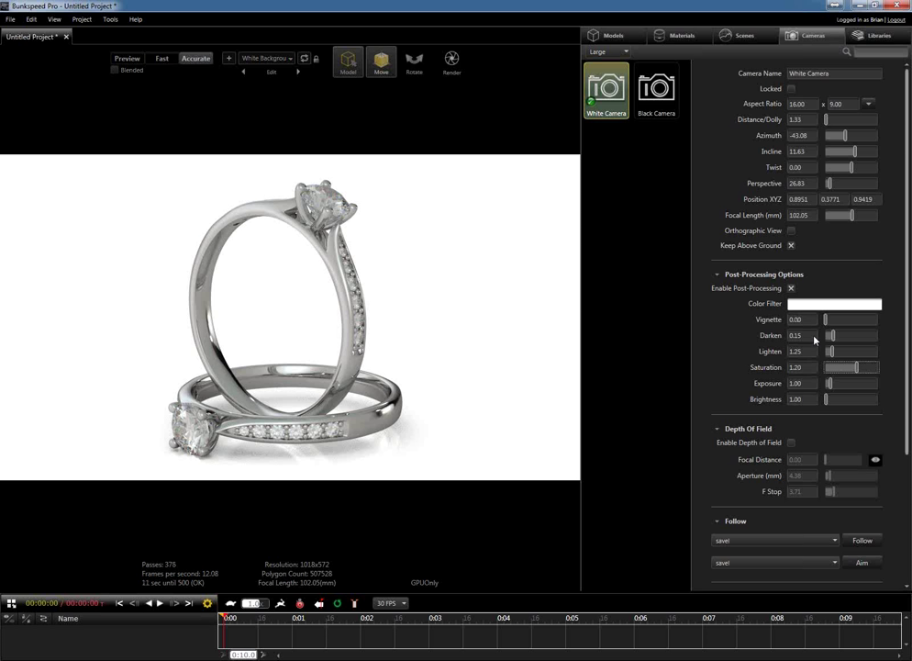
- Tint White Camera's color filter a warm yellow with hue about 47 and saturation 10, and store it as the first custom swatch
left_click(815, 305)
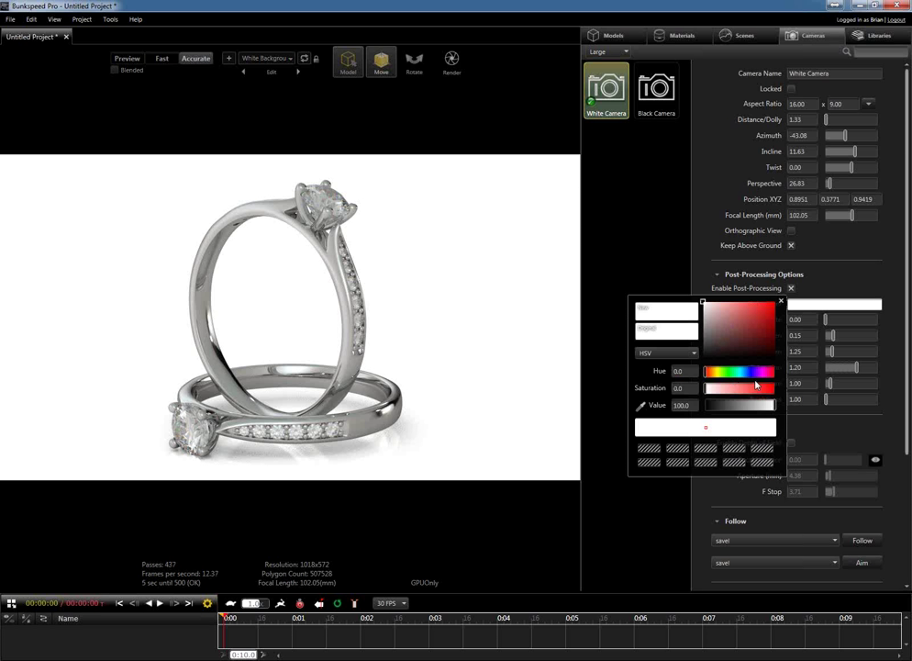
left_click(716, 375)
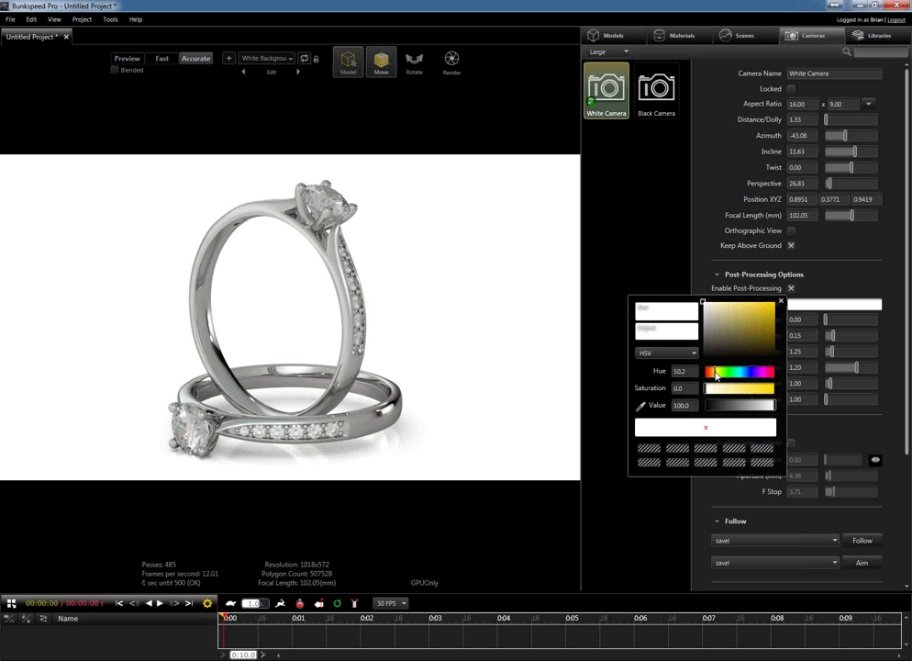
left_click(714, 375)
left_click(759, 394)
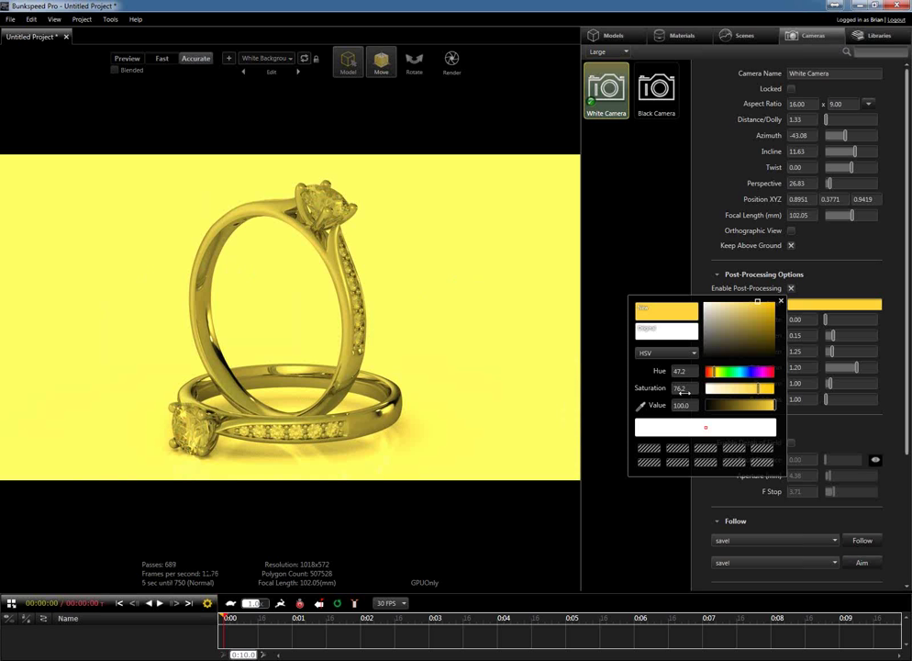
left_click(683, 392)
type("3")
key("Tab")
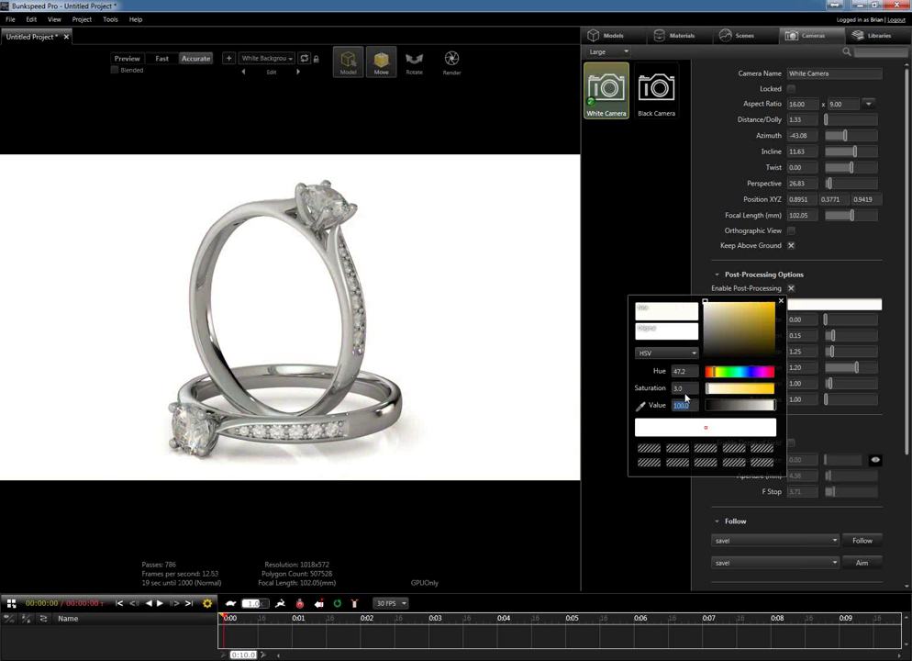
key("shift+Tab")
type("10")
key("Tab")
left_click(654, 449)
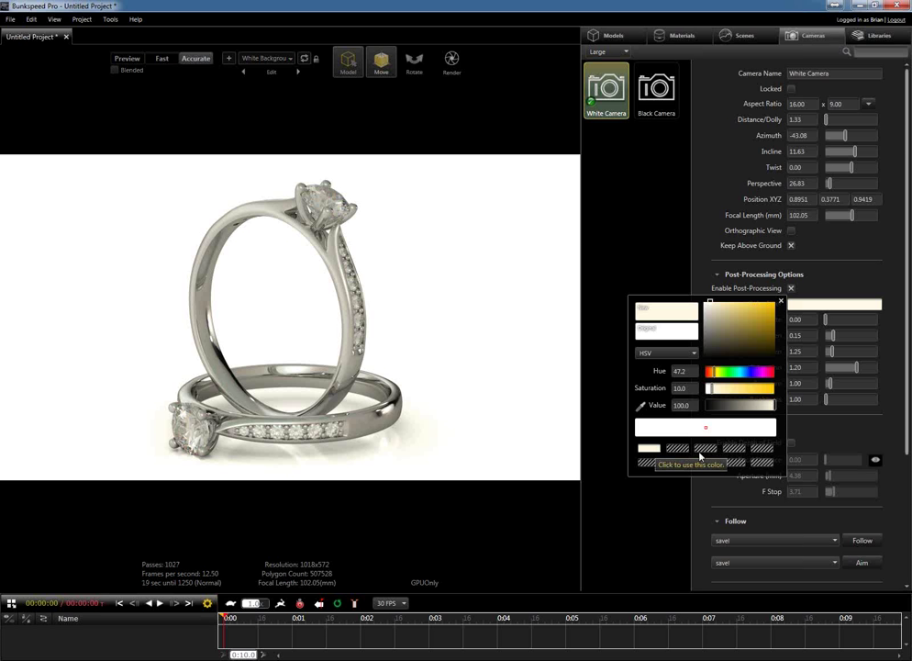
- Shift the color filter to a cool blue hue of about 210, store it as the second swatch, and keep it after comparing with the yellow
left_click(747, 373)
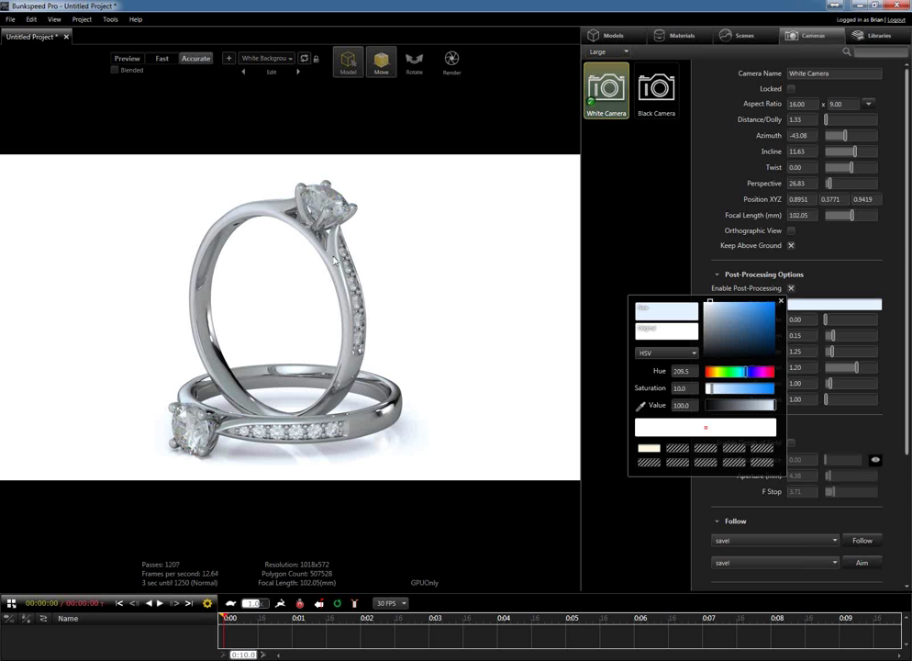
left_click(681, 449)
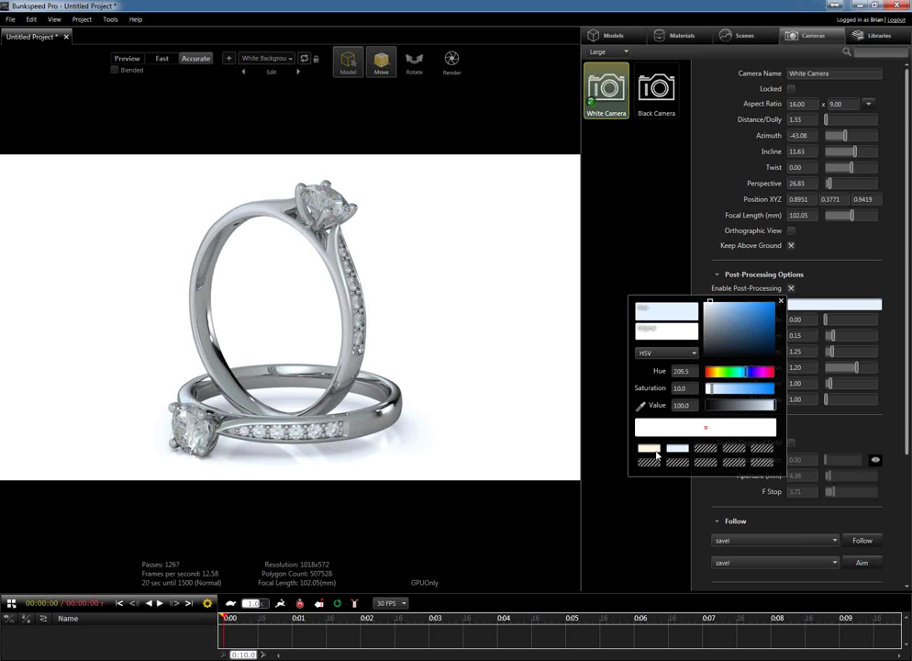
left_click(656, 452)
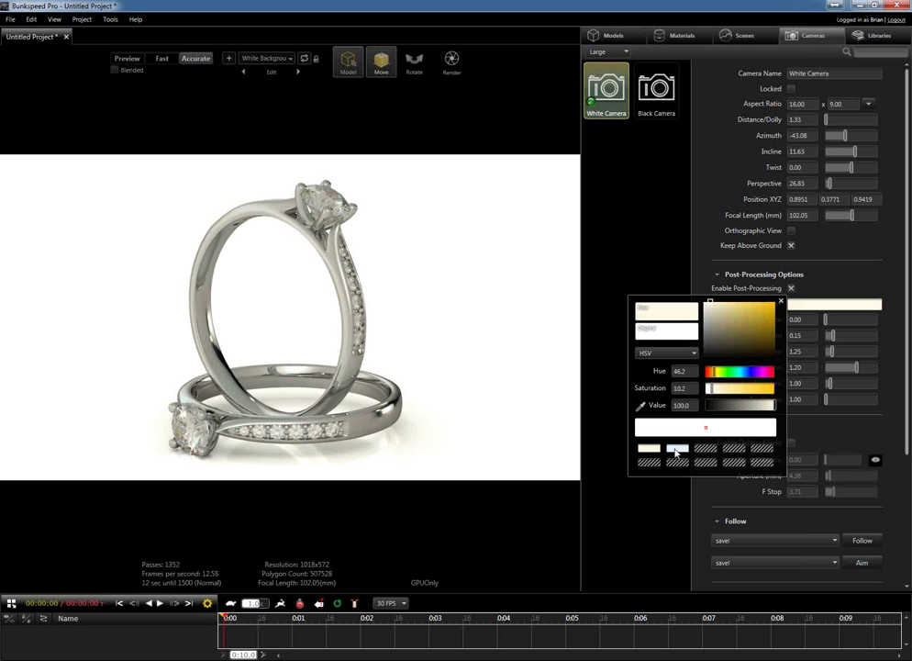
left_click(678, 450)
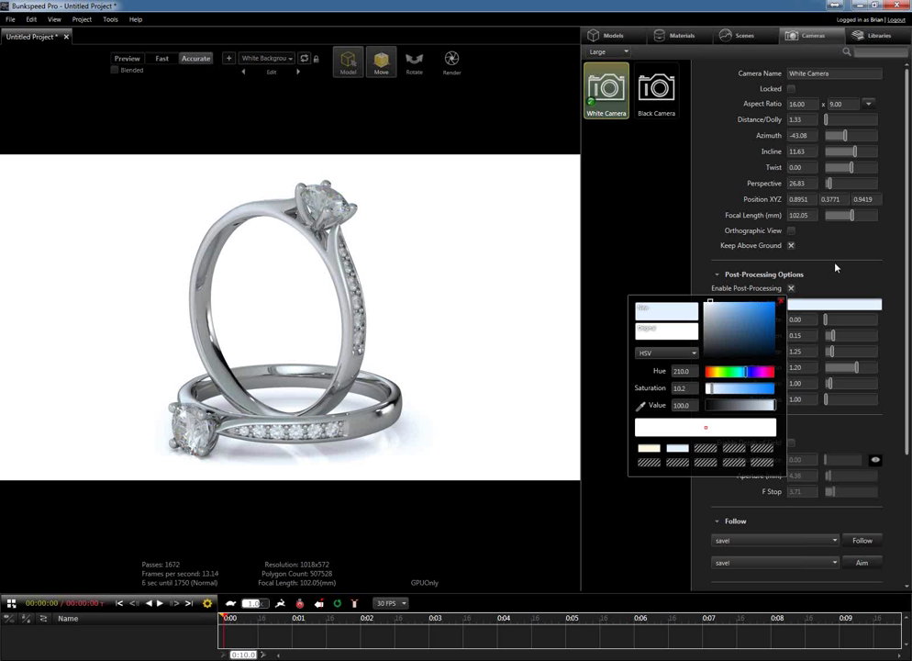
left_click(781, 302)
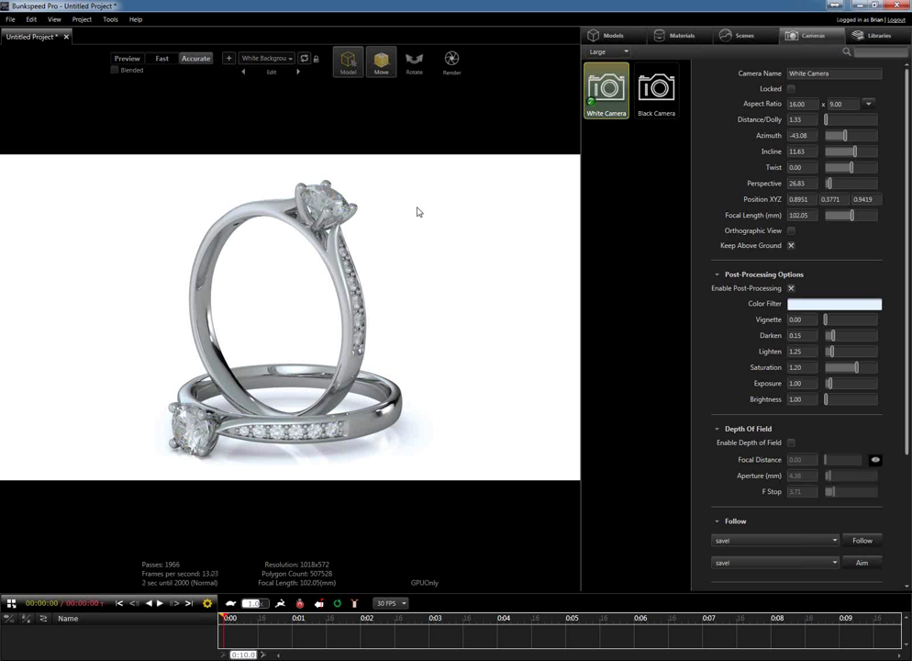
- Set the still render output to TIFF format with alpha included, and save the render options without rendering
mouse_move(385, 83)
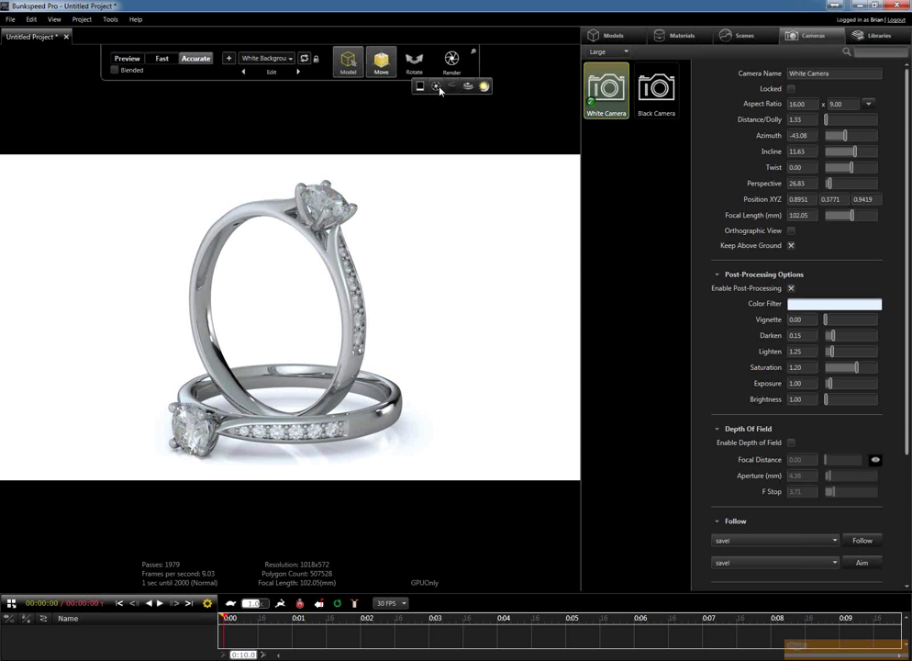
left_click(438, 88)
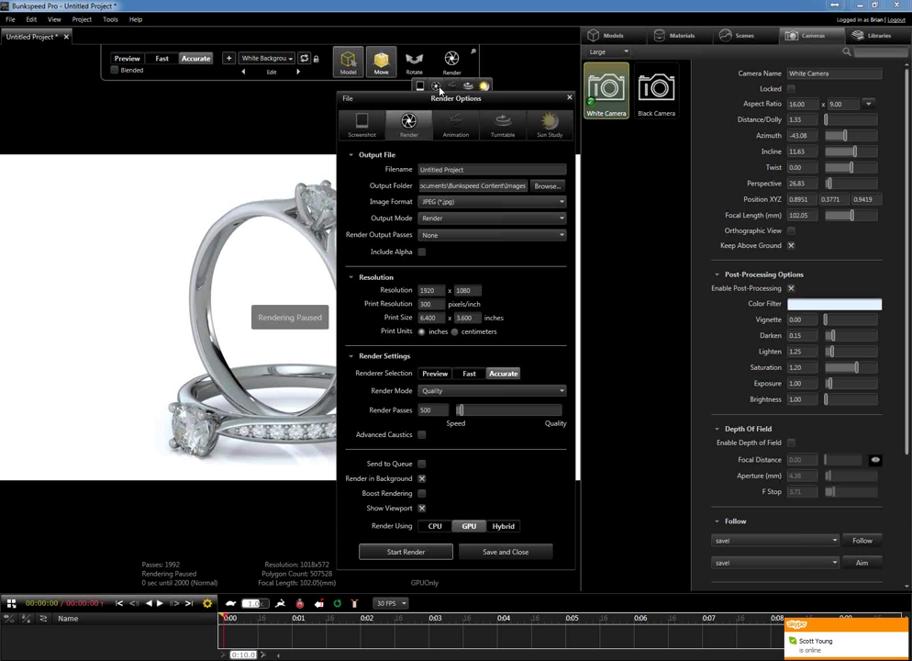
left_click(440, 203)
left_click(434, 244)
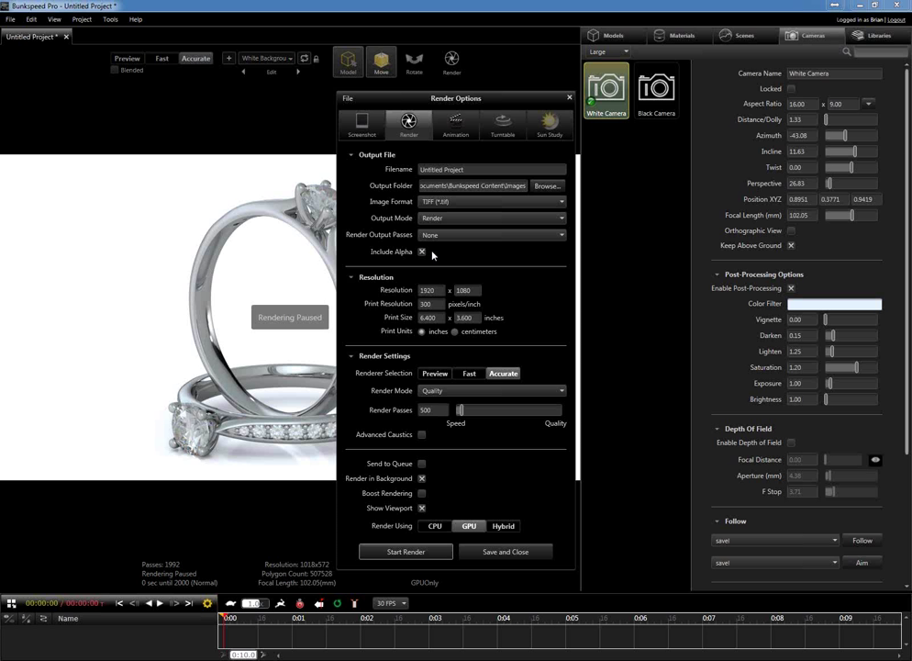
left_click(525, 554)
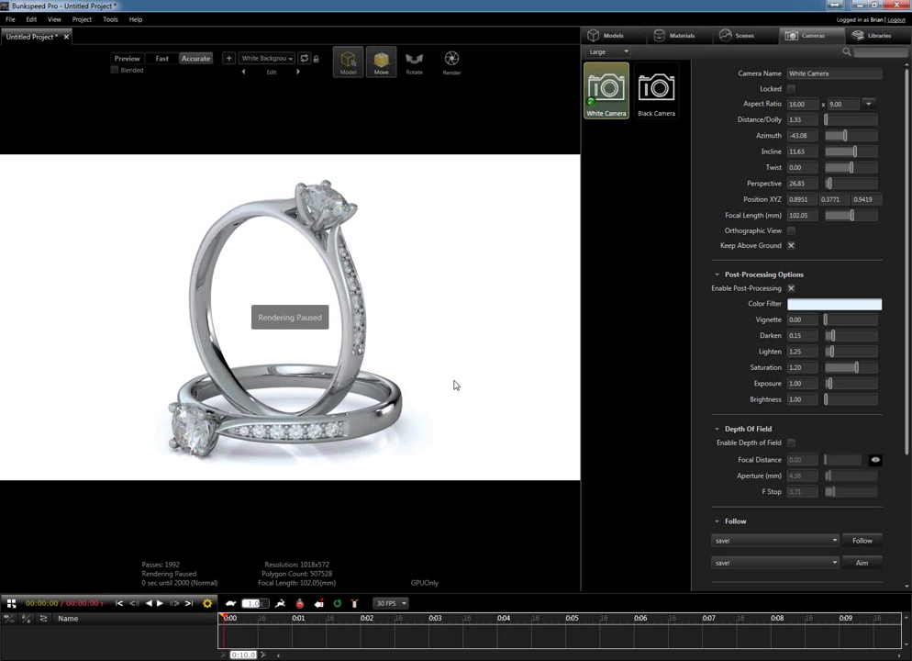
- Merge the two ring models, savel and savel 1, into a single model
left_click(620, 37)
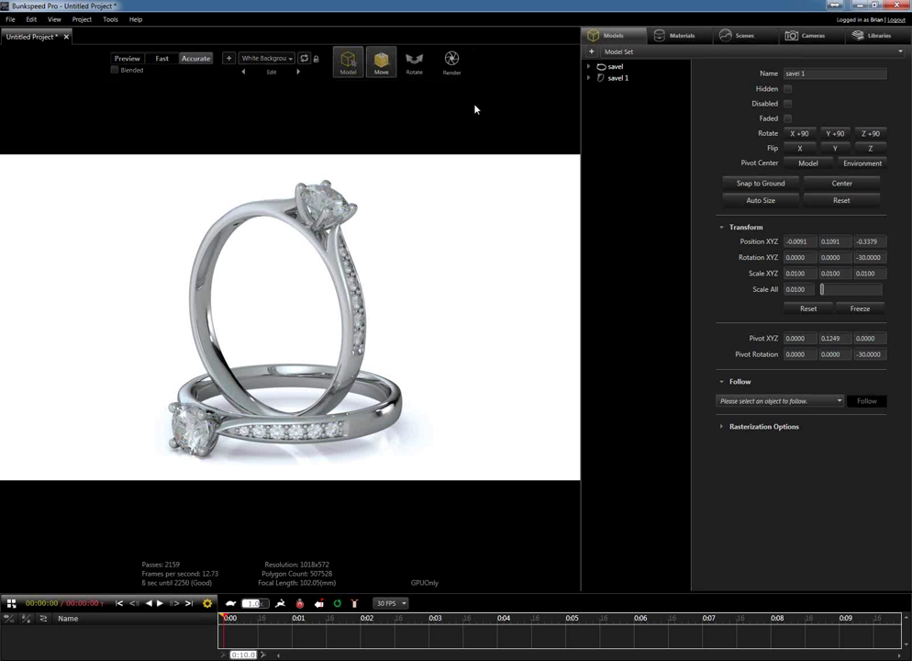
left_click(621, 71)
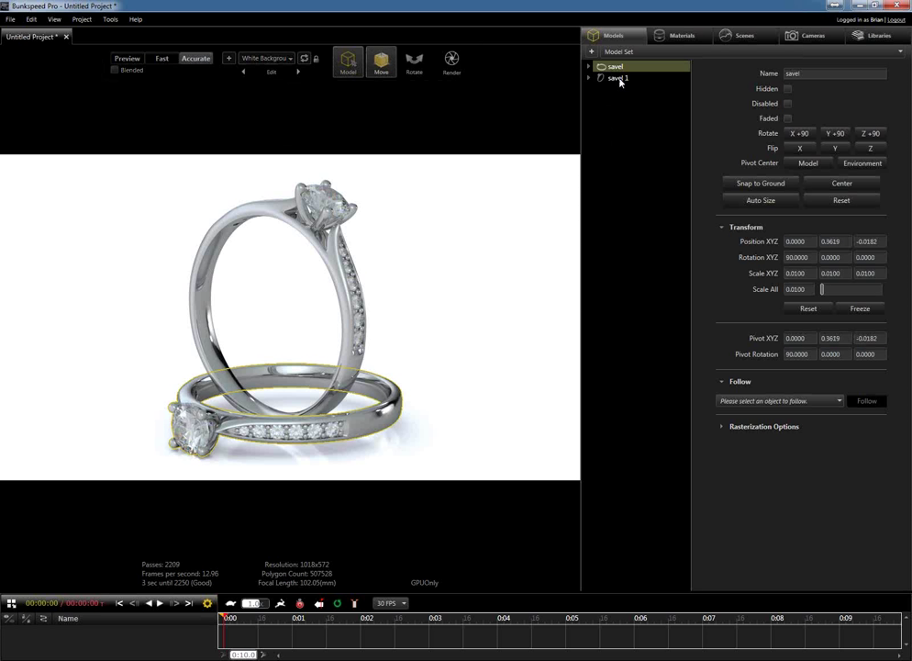
left_click(620, 79)
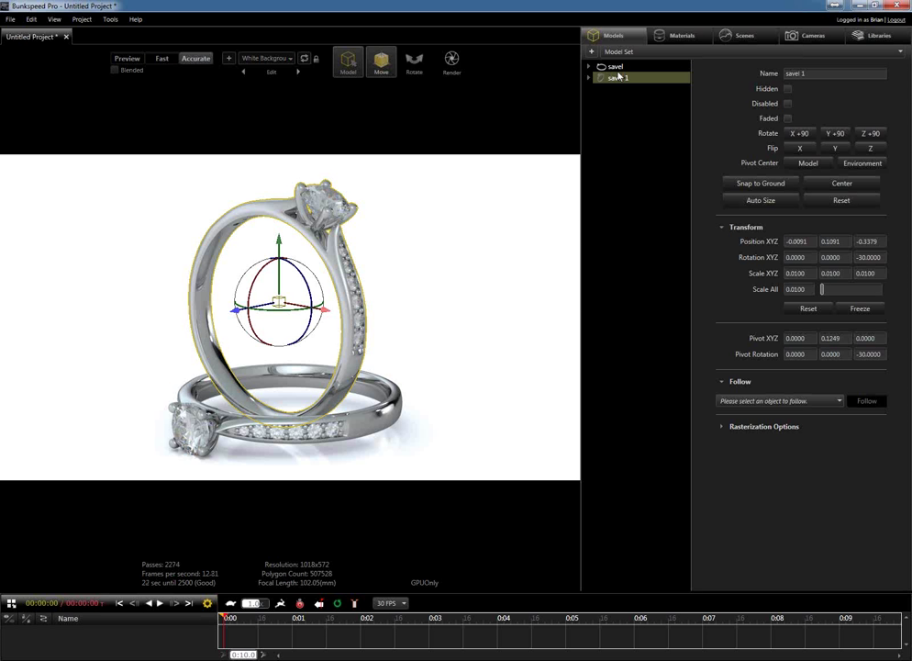
left_click(615, 67, "ctrl")
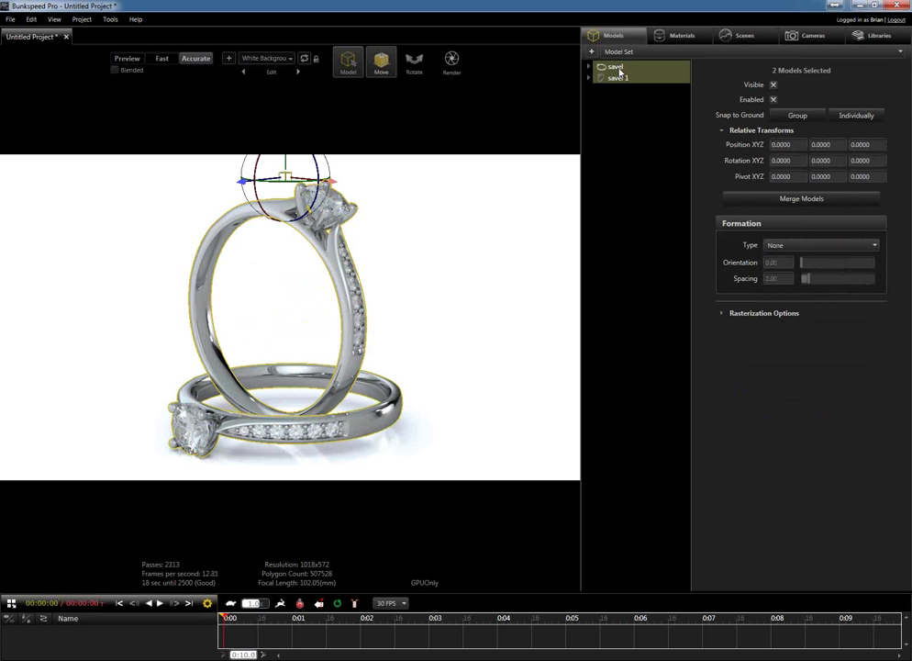
left_click(800, 200)
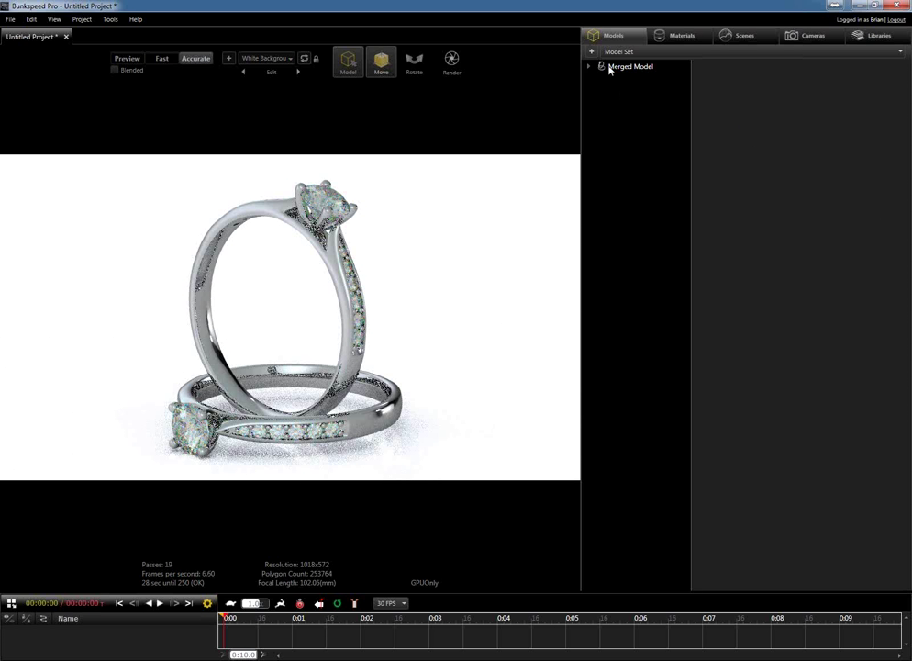
- Rename the two Root groups inside the merged model as Ring 1 and Ring 2
mouse_move(623, 69)
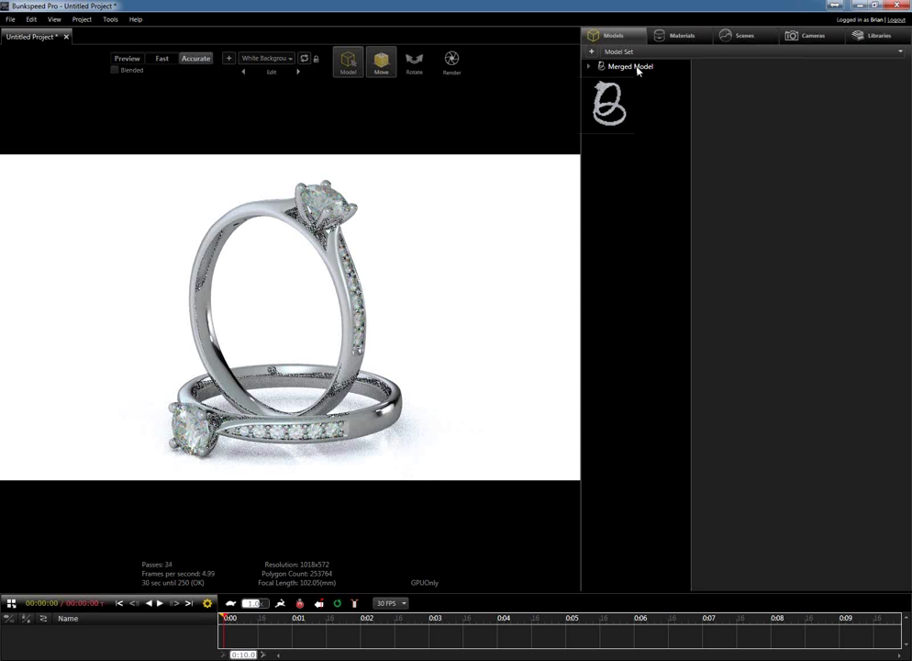
left_click(633, 67)
left_click(588, 66)
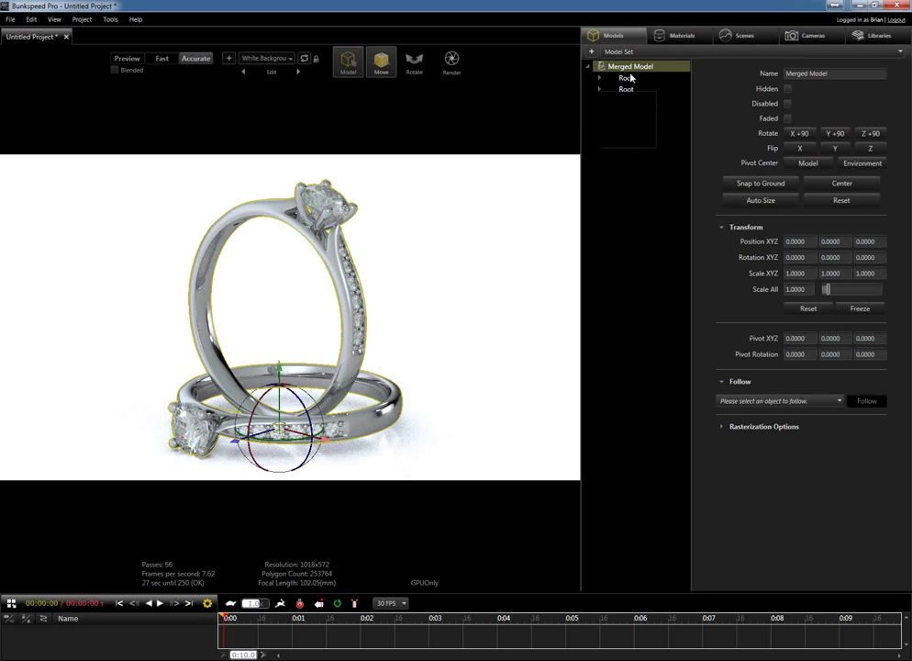
left_click(629, 78)
type("Ring 1")
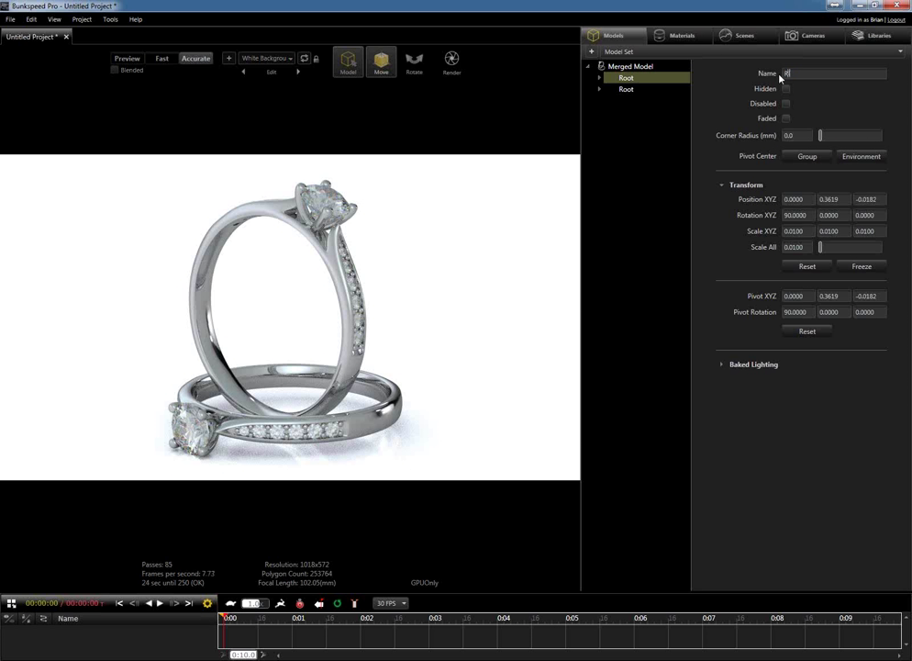
left_click(629, 89)
double_click(825, 73)
type("Ring 2")
left_click(603, 76)
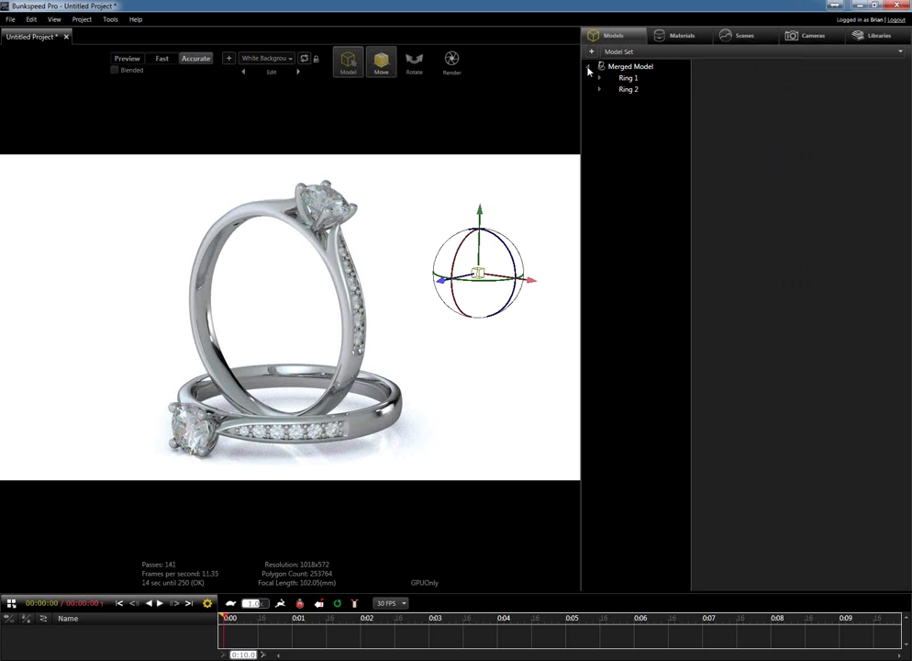
- Add a rotation animation to Merged Model and enlarge the timeline area to show its track
double_click(624, 68)
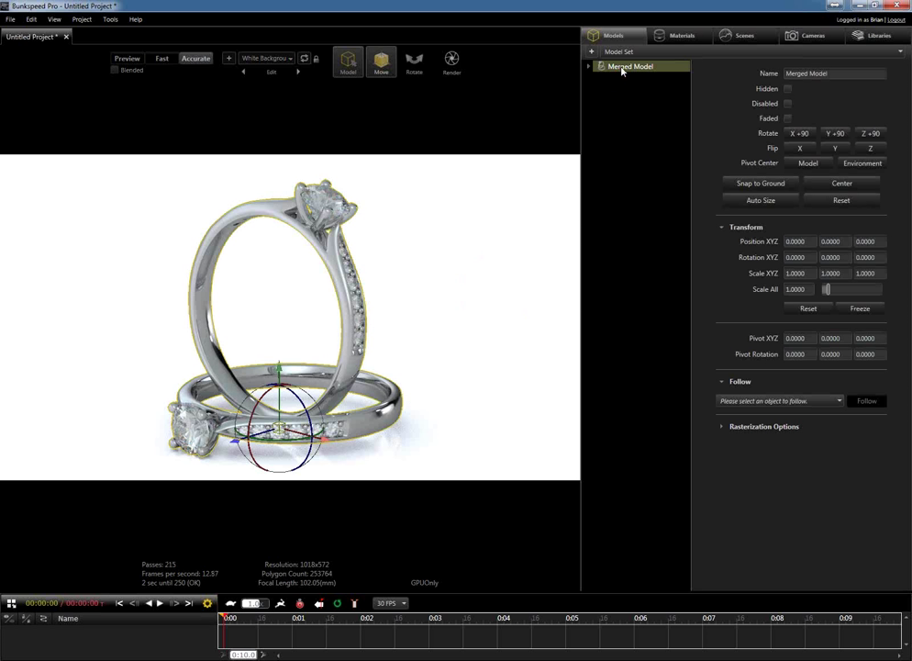
right_click(621, 71)
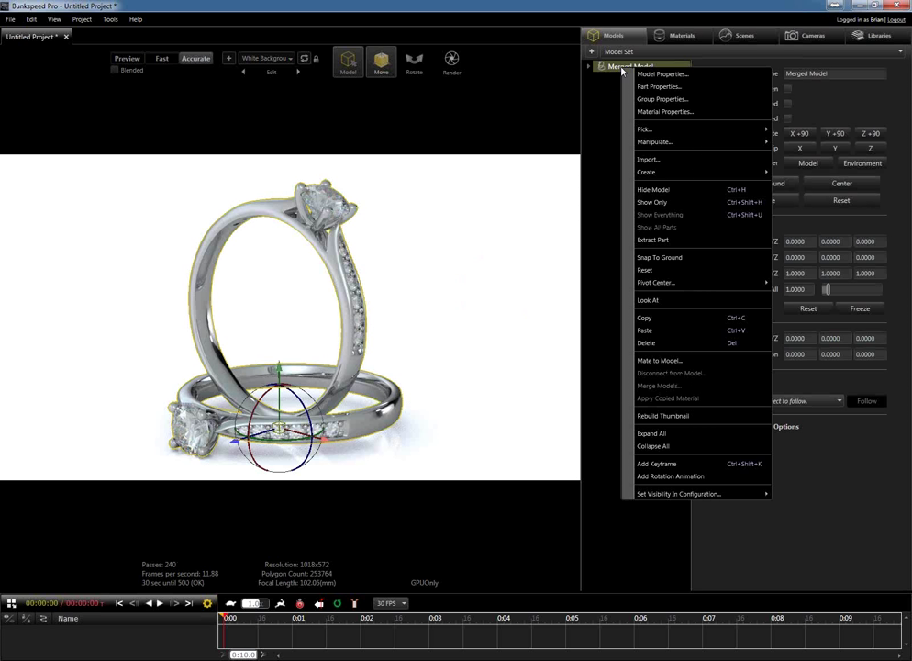
left_click(677, 476)
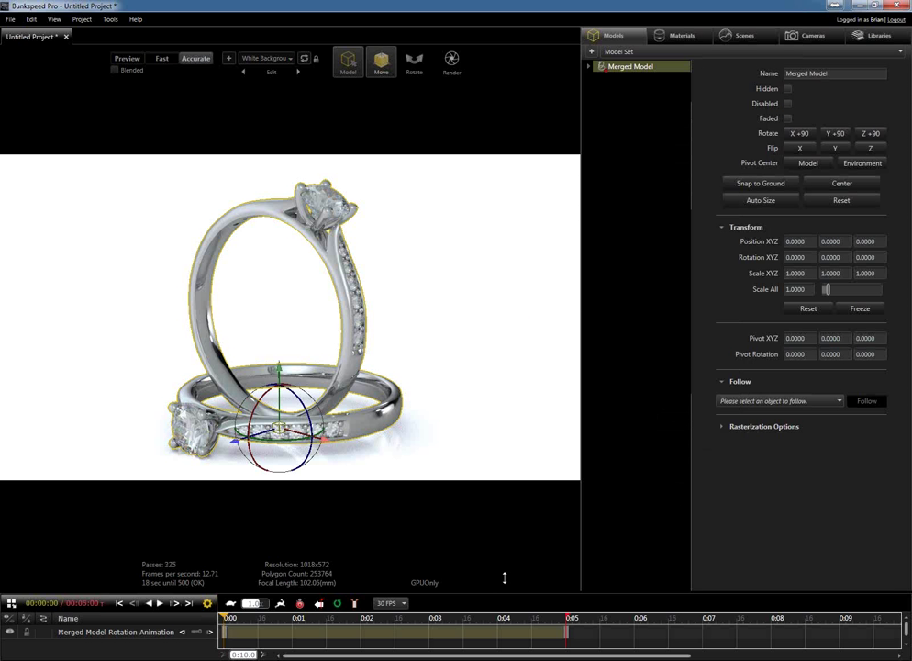
left_click_drag(504, 578, 510, 520)
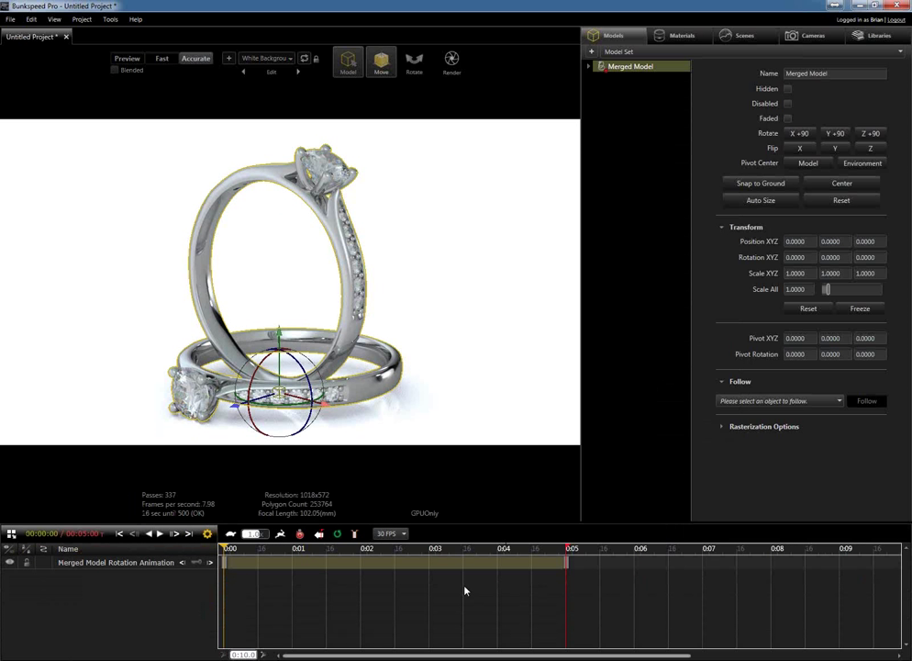
- Play the rings' rotation animation, switch the viewport to the Preview renderer for smoother playback, and pause it
left_click(161, 537)
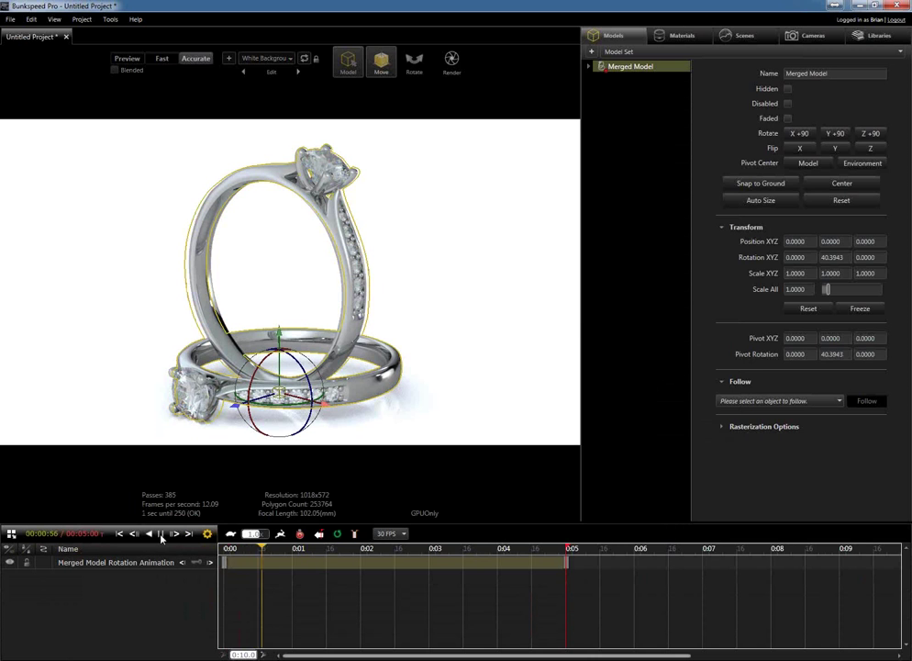
left_click(128, 58)
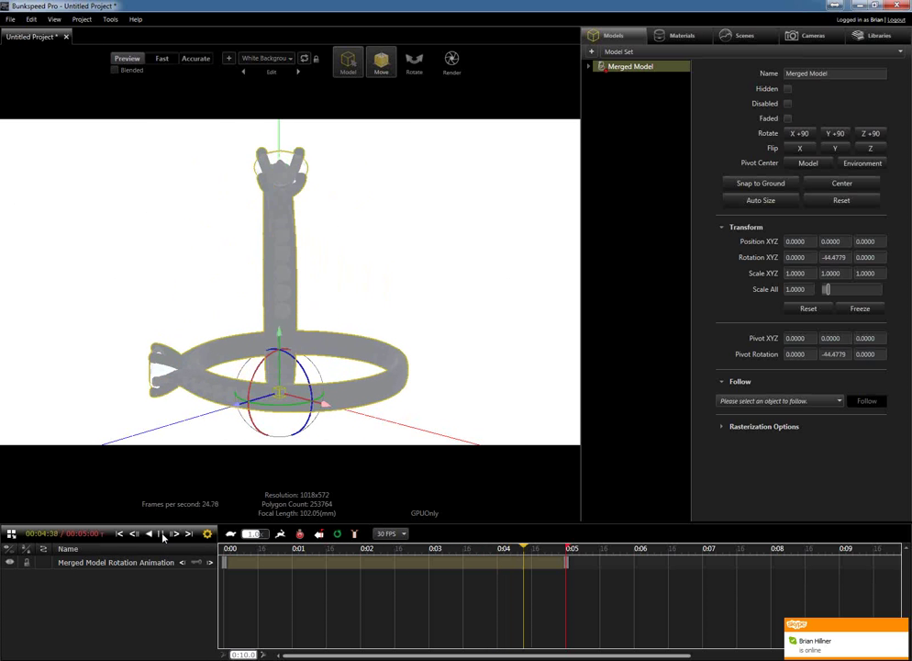
left_click(162, 533)
- Switch the render setup to Turntable, review its turntable and render options, and save them without rendering
mouse_move(621, 71)
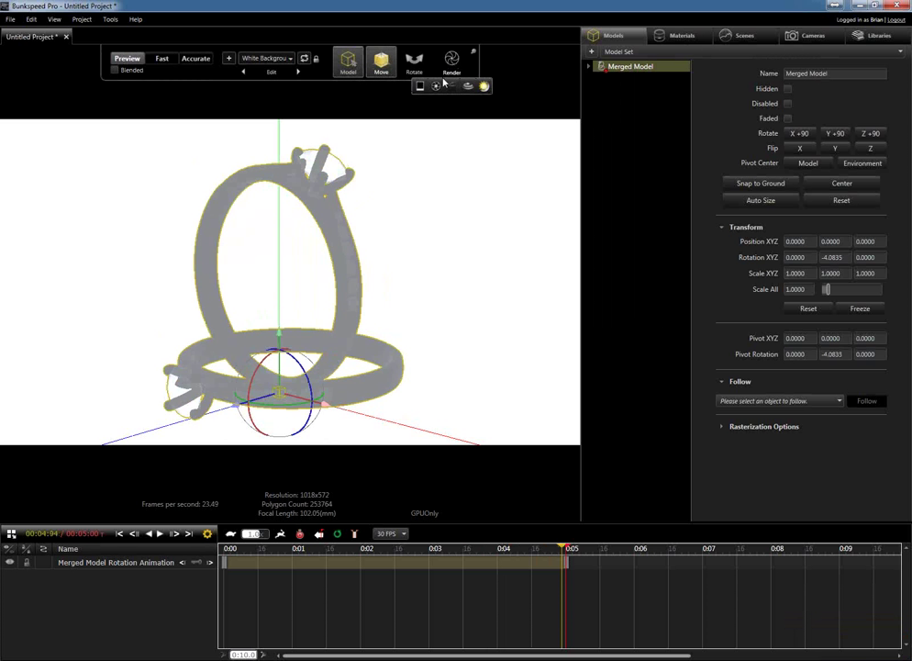
left_click(435, 88)
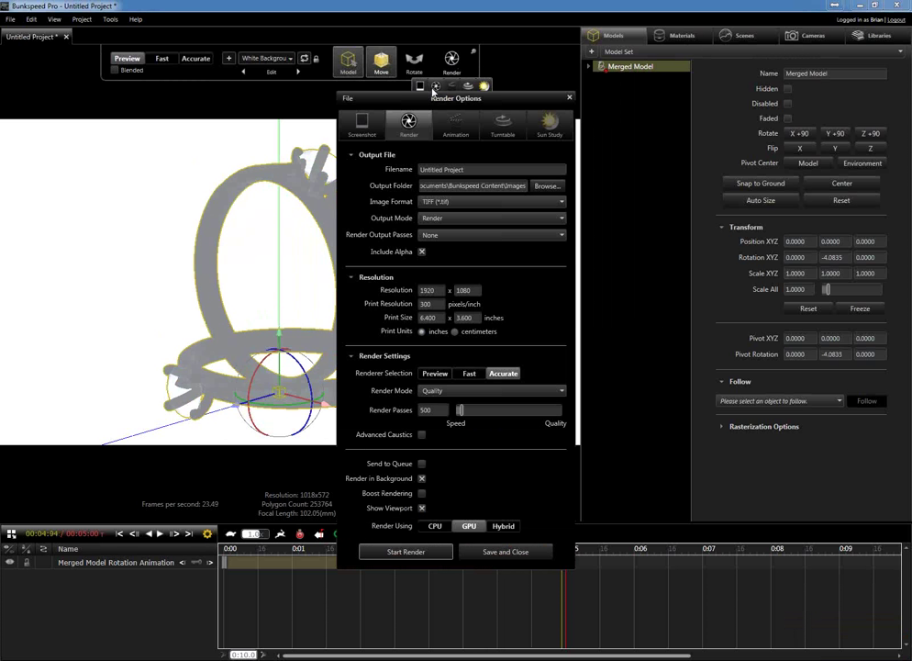
left_click(502, 128)
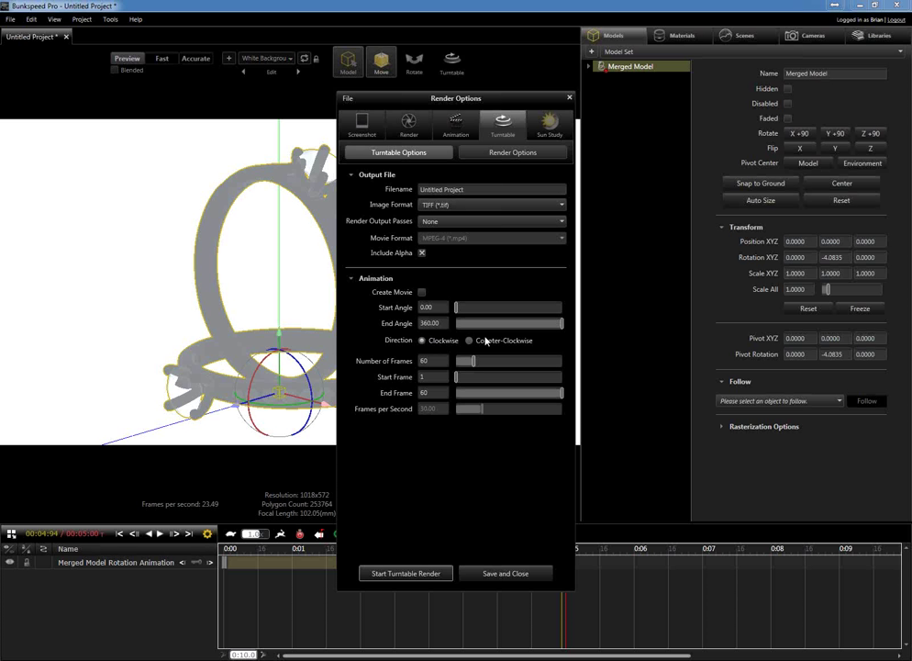
left_click(520, 152)
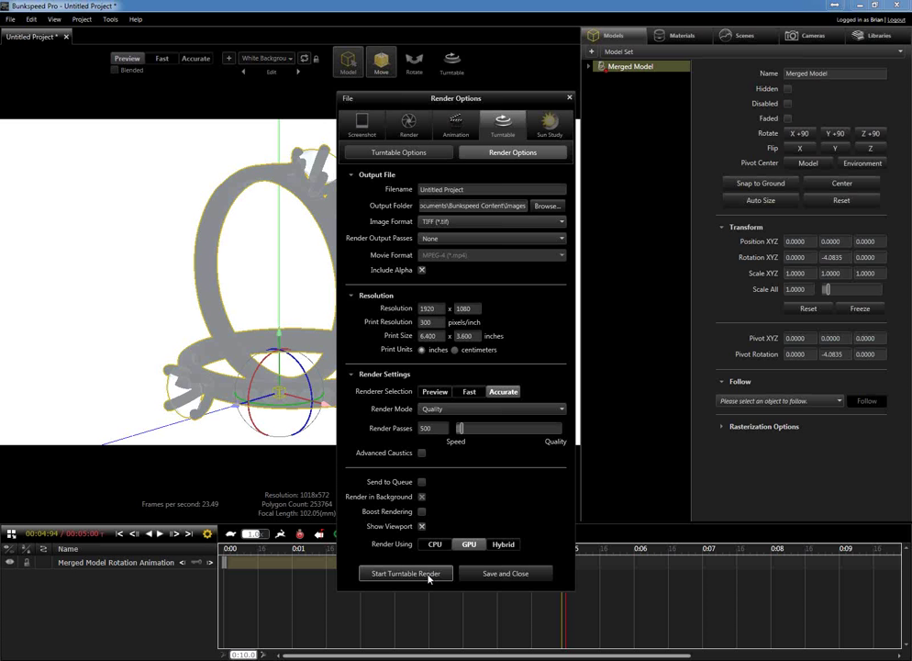
left_click(507, 573)
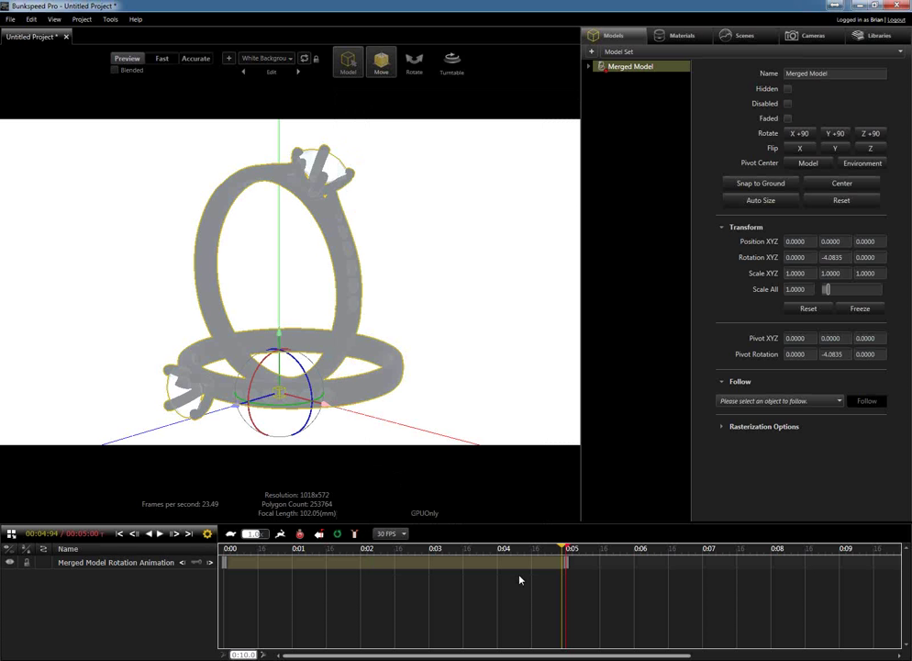
- Replay the rotation animation briefly, and watch the finished turntable movie in the media player before closing it
left_click(161, 534)
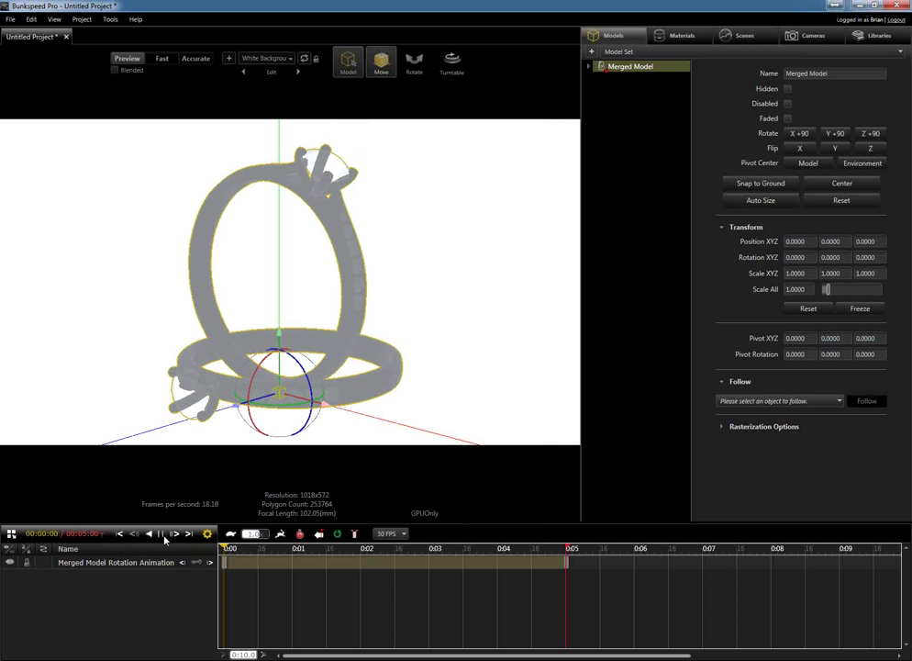
left_click(162, 534)
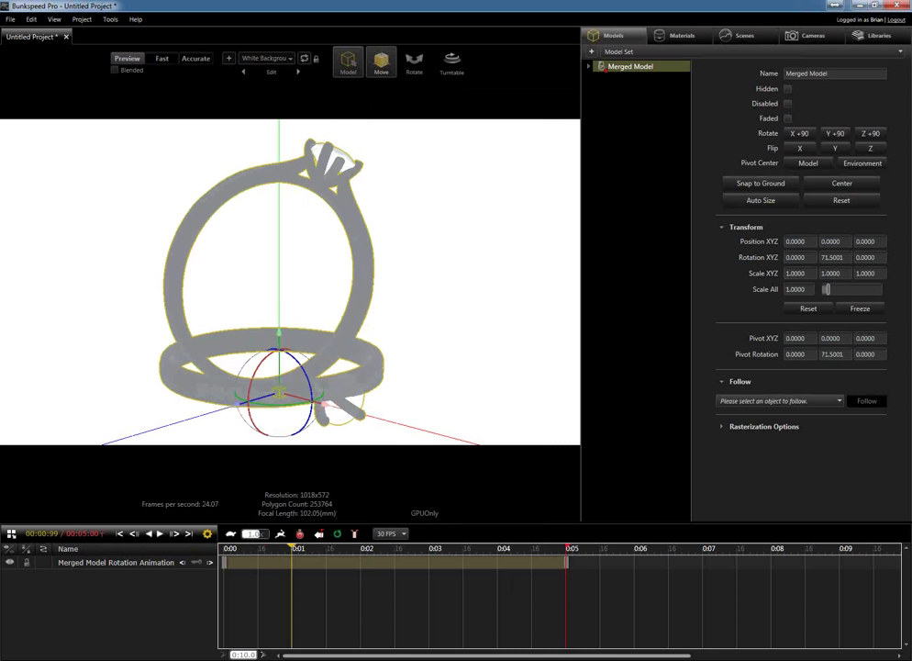
key("ctrl+r")
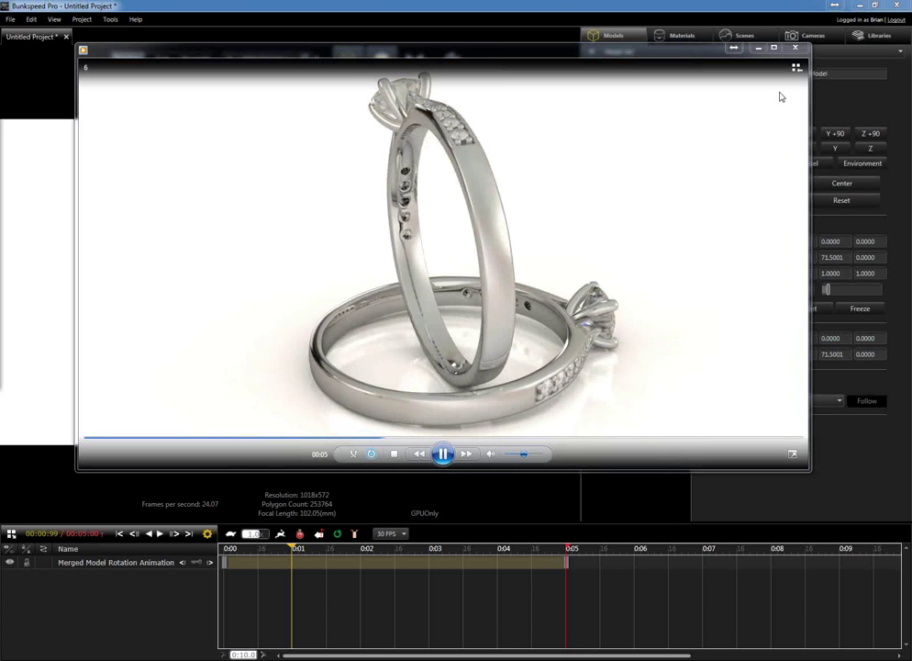
left_click(794, 46)
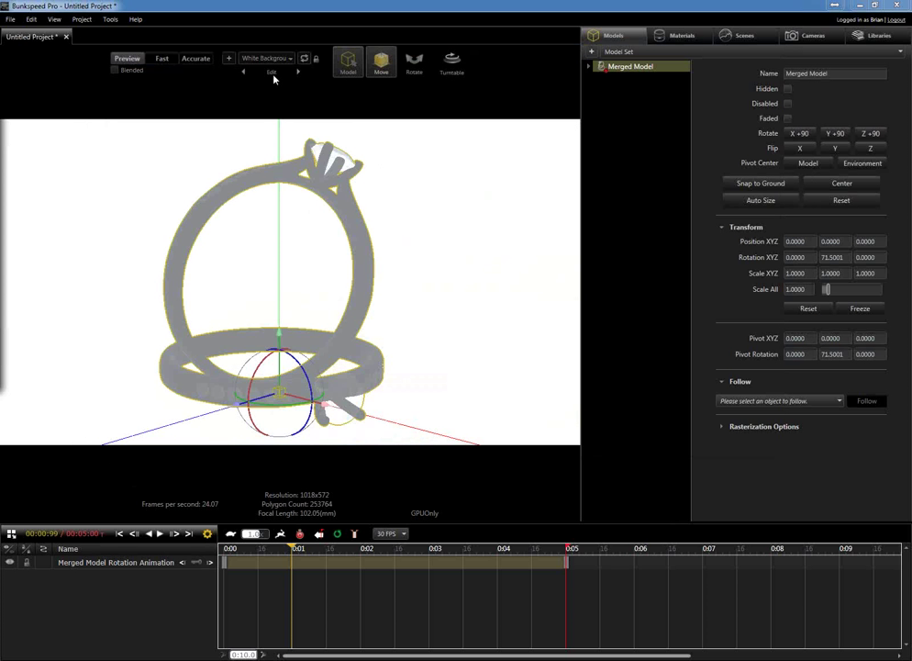
- Switch the viewport to the Accurate renderer and show the Materials library
left_click(196, 58)
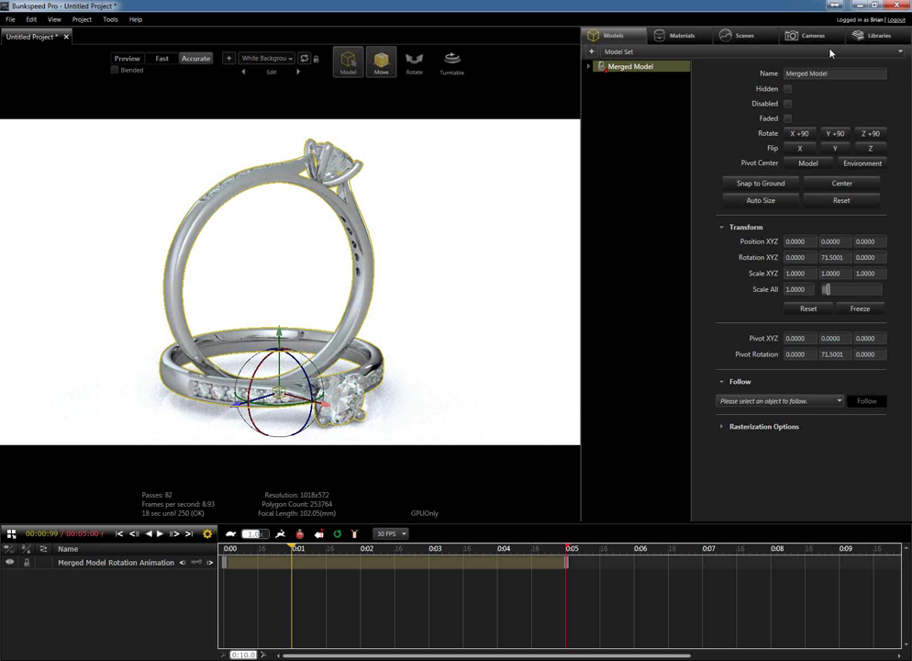
left_click(870, 37)
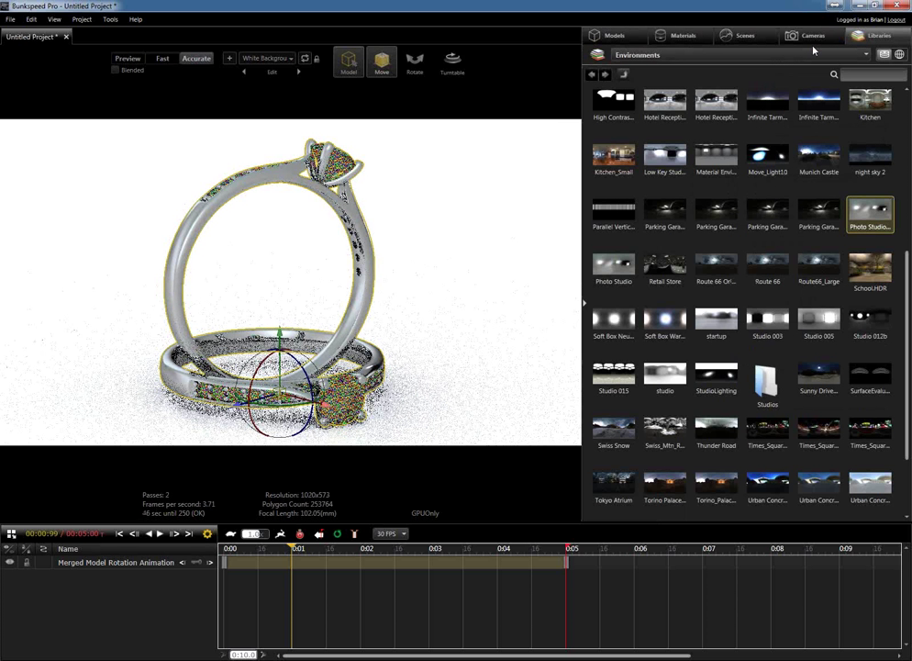
left_click(808, 56)
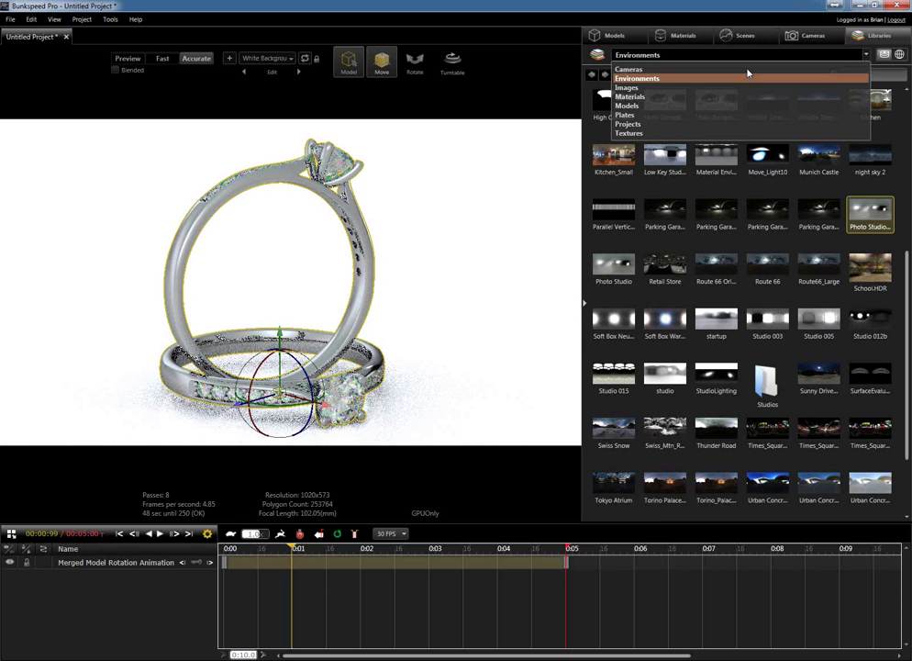
left_click(679, 97)
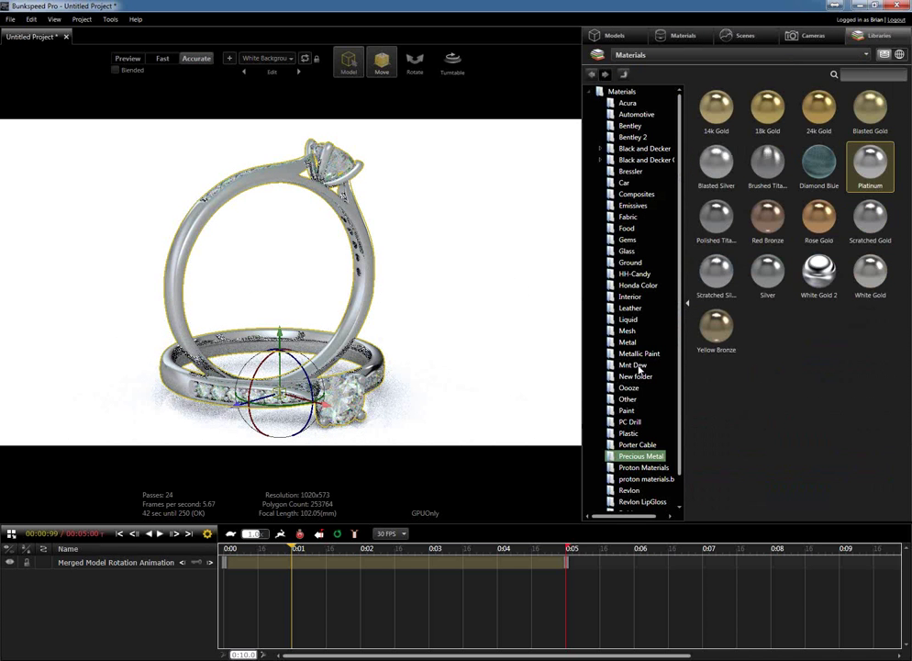
- Review the project's Diamond and Platinum material settings and its list of scene environments
left_click(691, 41)
left_click(657, 101)
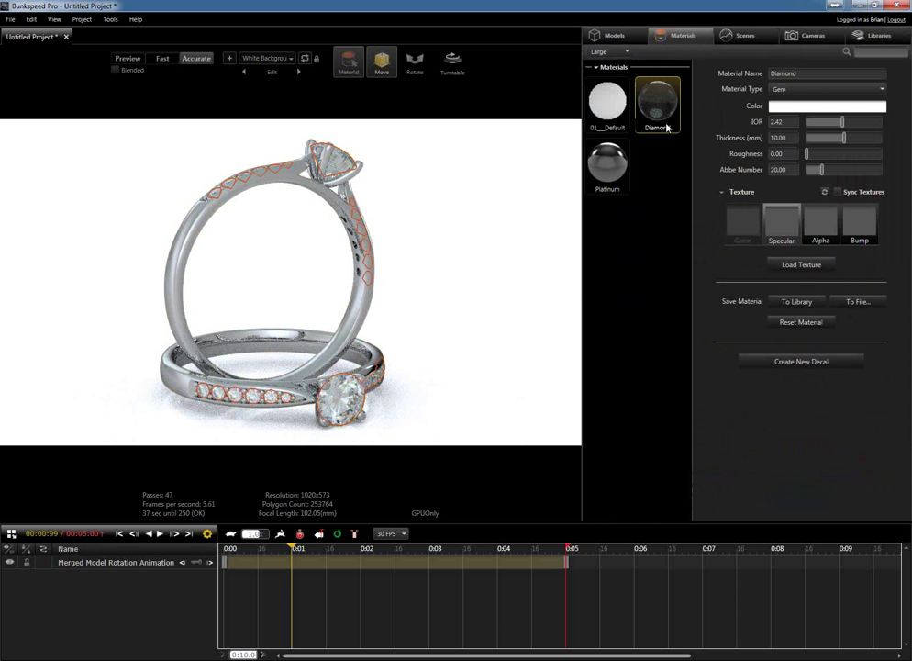
left_click(608, 182)
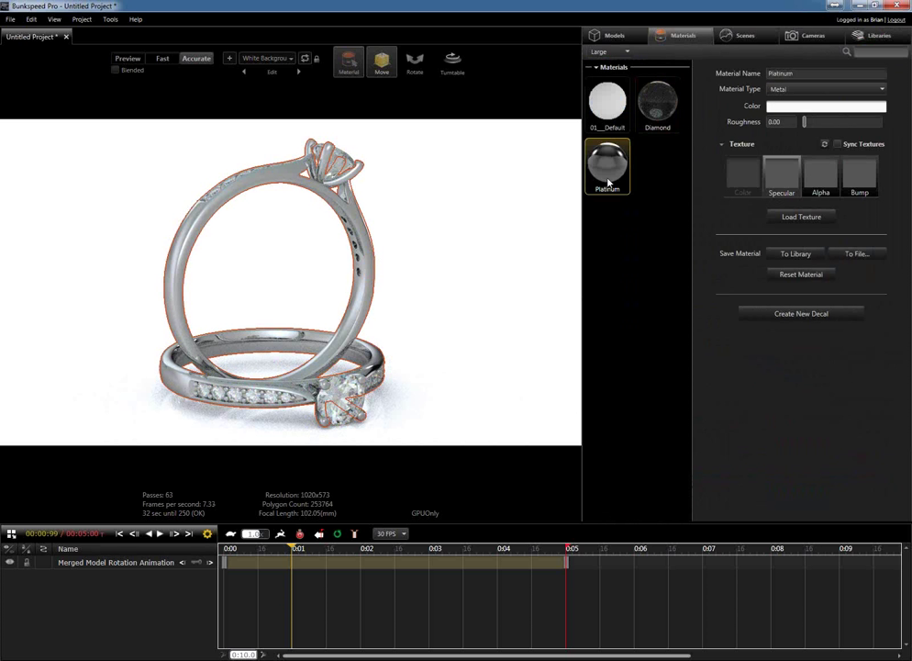
left_click(754, 41)
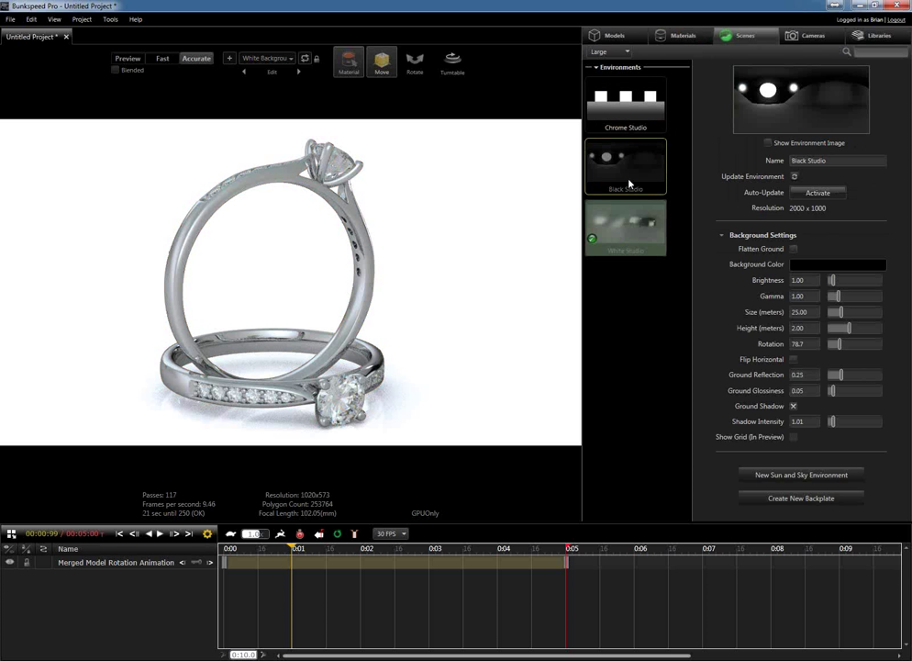
- Activate the Black Background configuration in the Preview renderer and return the animation timeline to 0:00
left_click(268, 59)
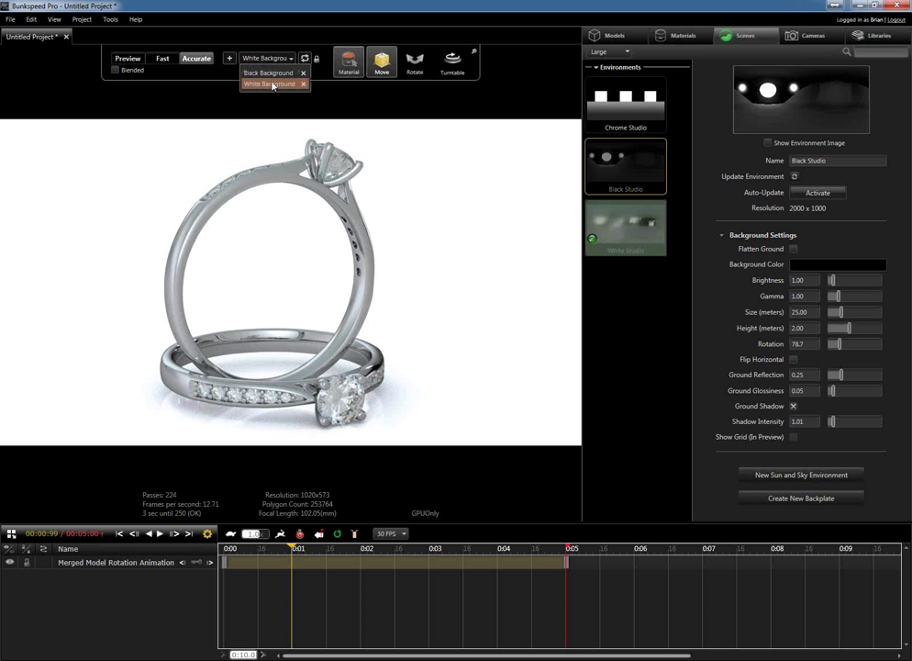
left_click(272, 84)
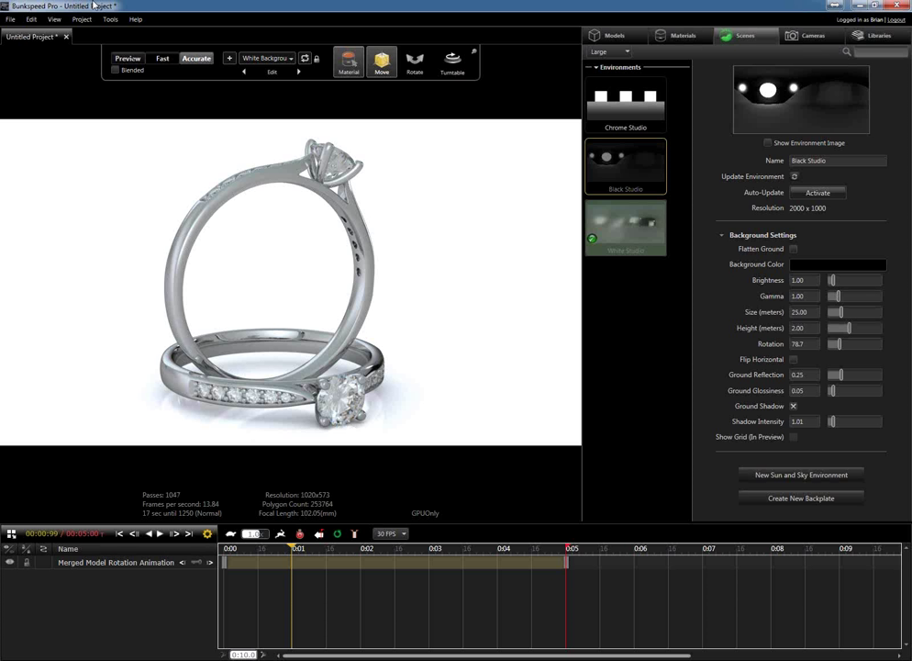
left_click(291, 59)
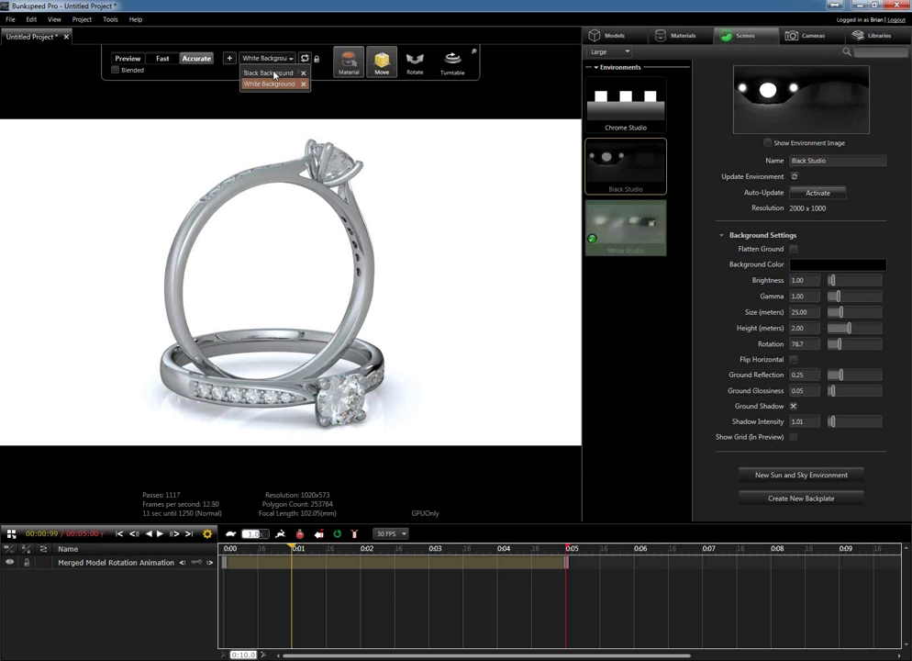
left_click(272, 74)
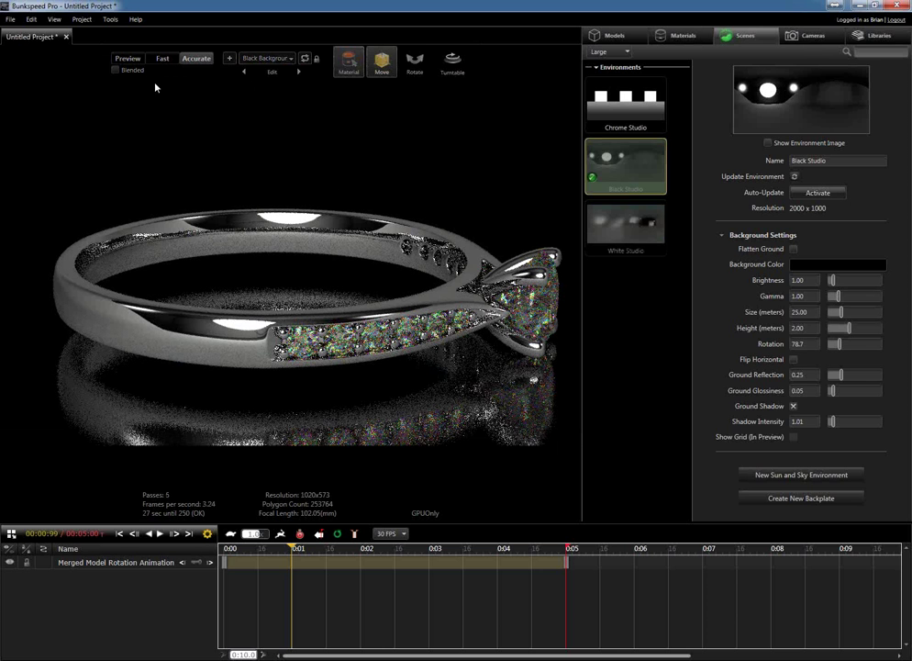
left_click(130, 59)
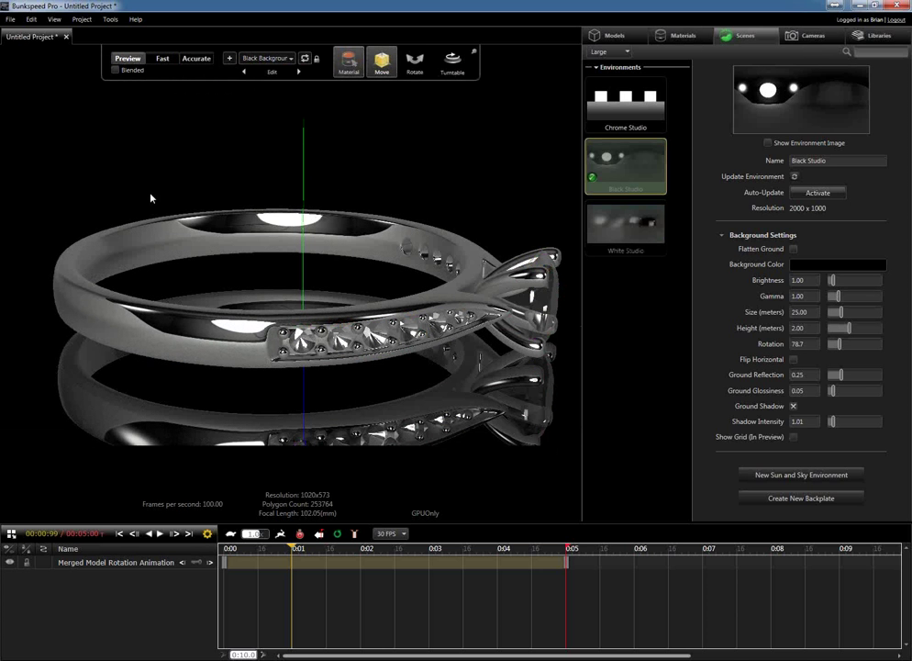
left_click_drag(292, 547, 224, 548)
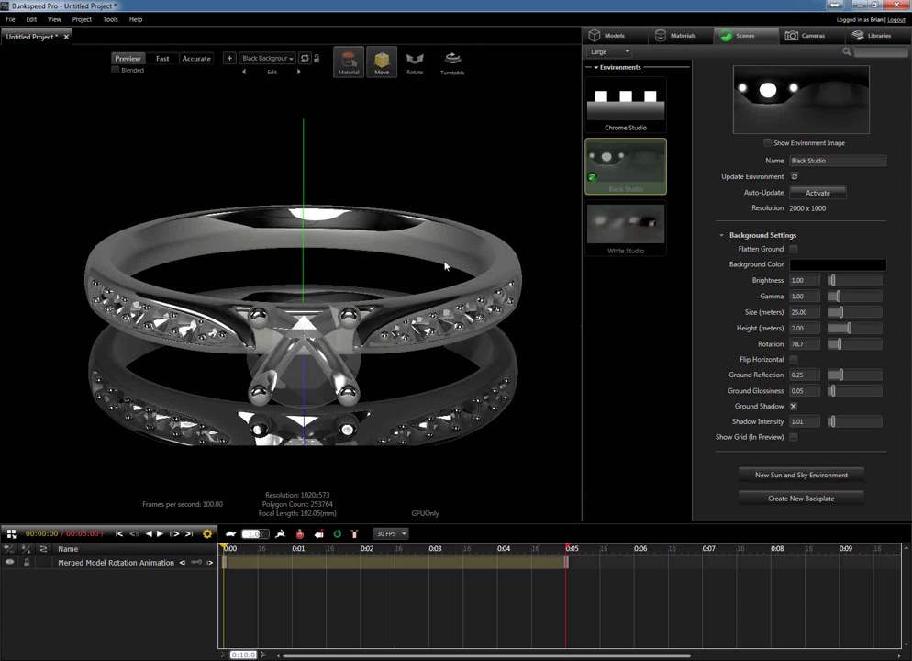
- Add a new configuration and hide the upright ring's metal body in it
left_click(230, 60)
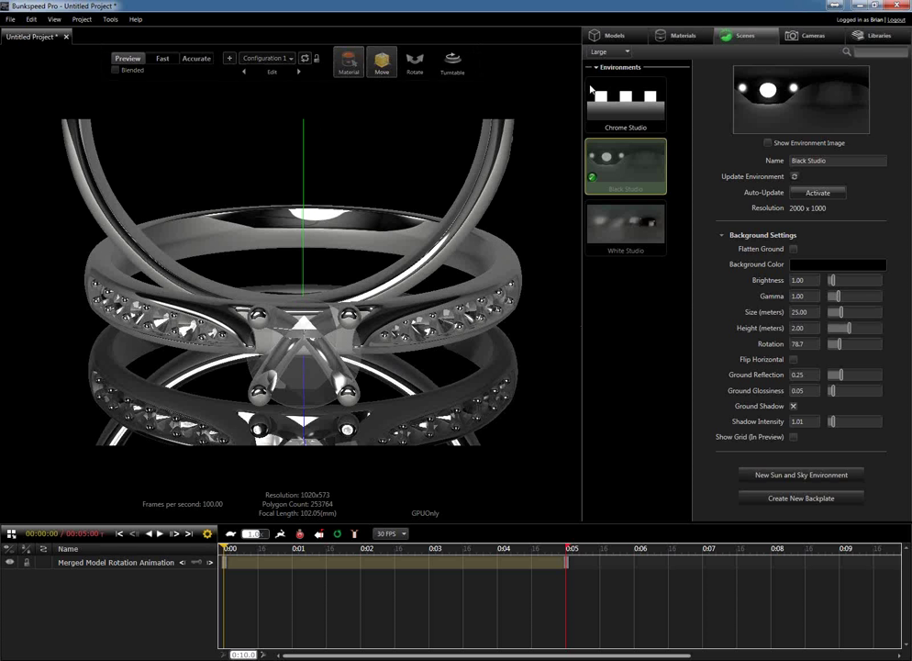
left_click(603, 39)
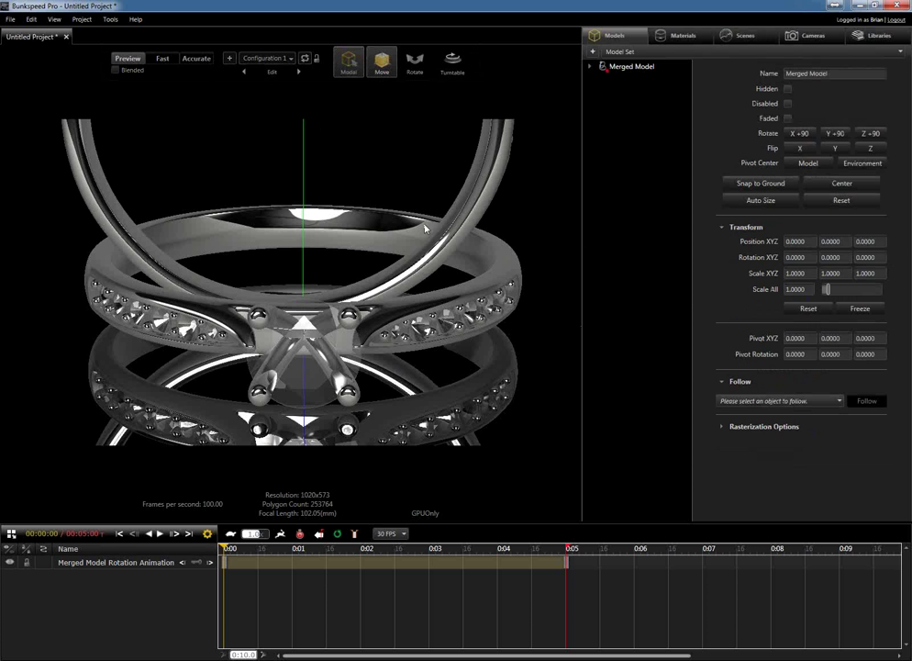
left_click(590, 68)
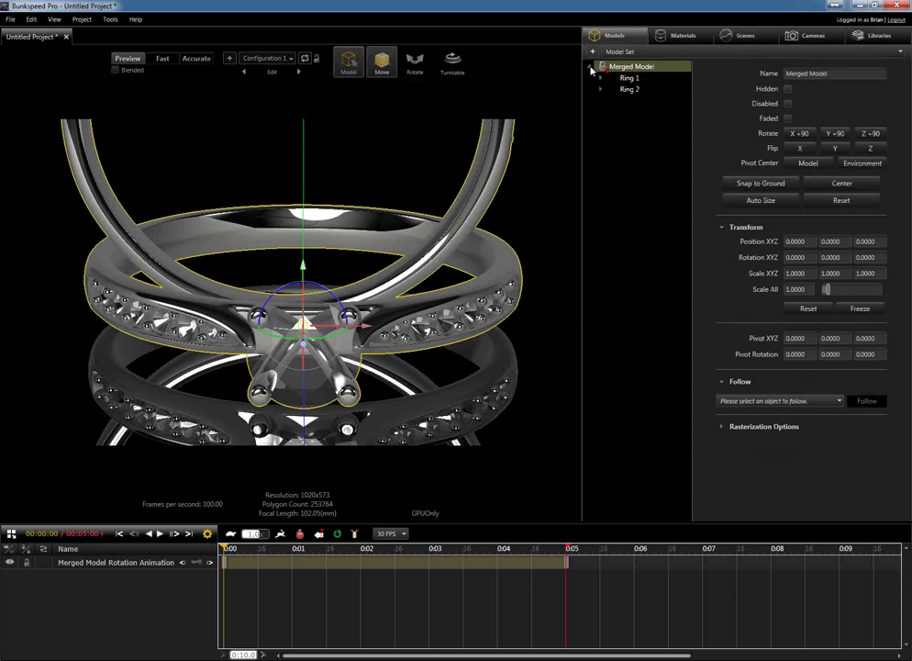
left_click(349, 60)
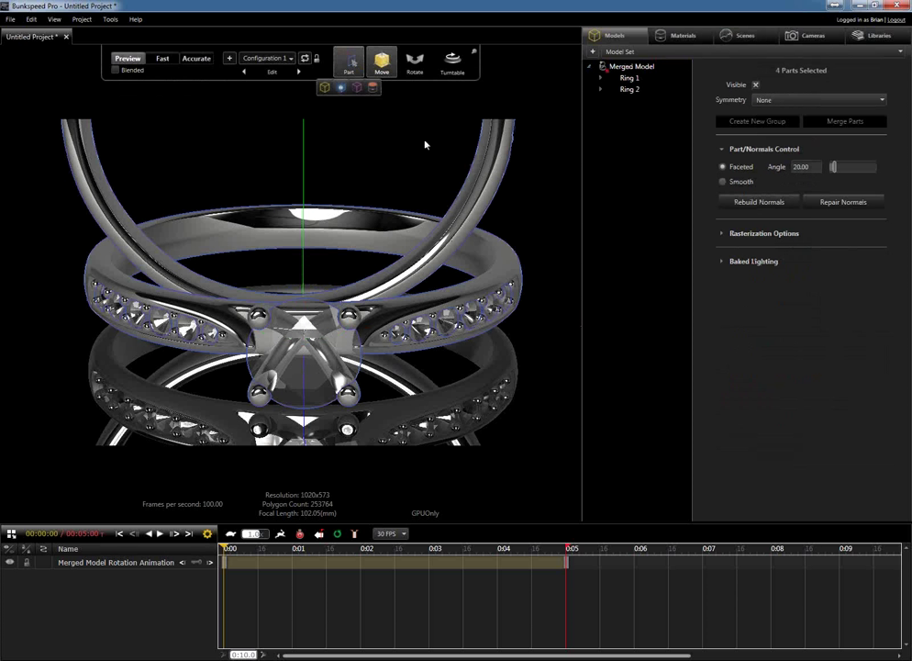
left_click(490, 160)
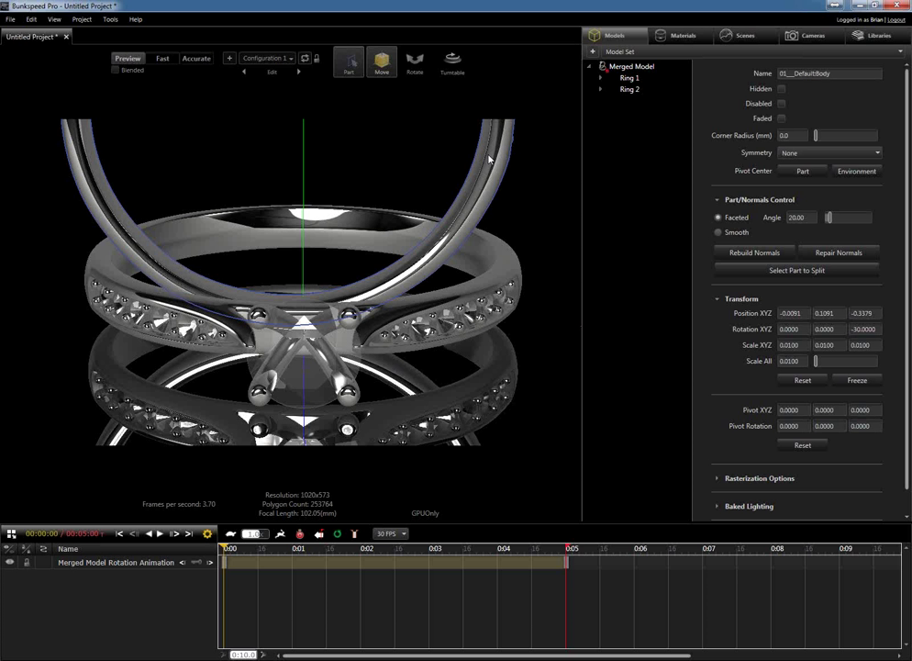
key("h")
- Apply the Yellow Bronze material from the Precious Metal library to the lying ring's band, and rename the new configuration as Yellow
left_click(880, 36)
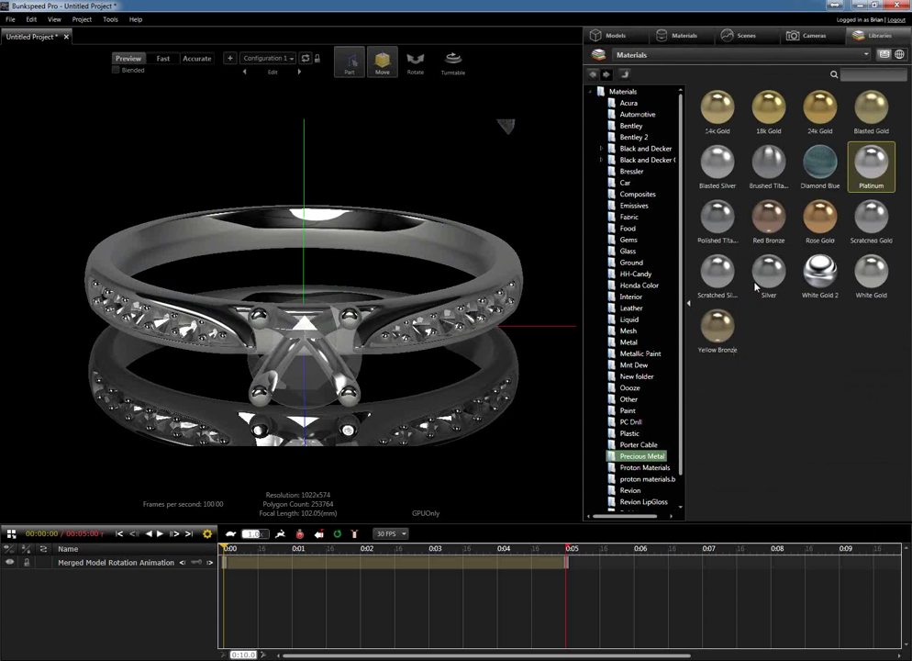
left_click_drag(718, 326, 496, 268)
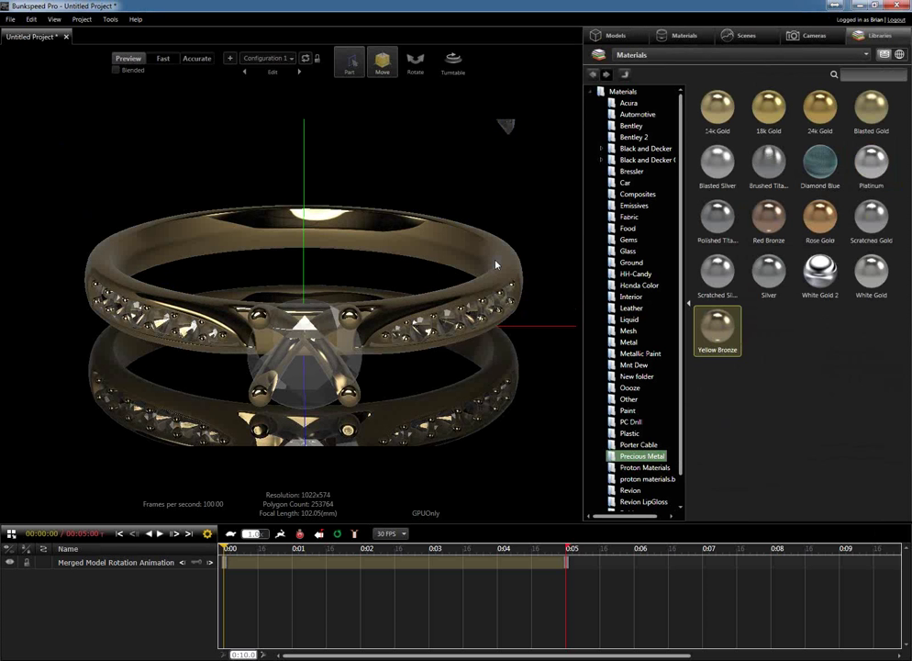
left_click(271, 58)
left_click(273, 71)
triple_click(289, 100)
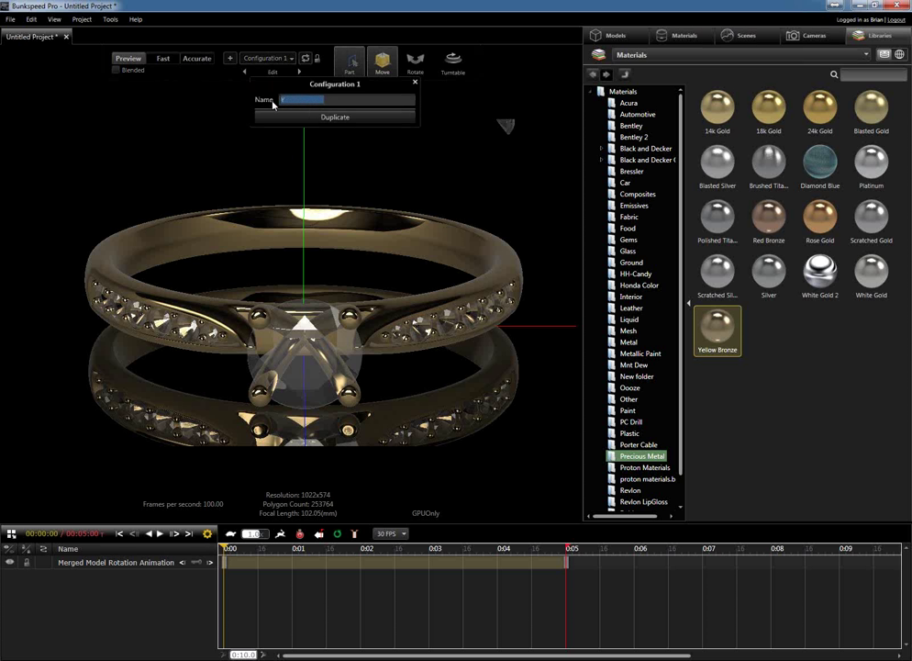
type("Yellow")
key("Return")
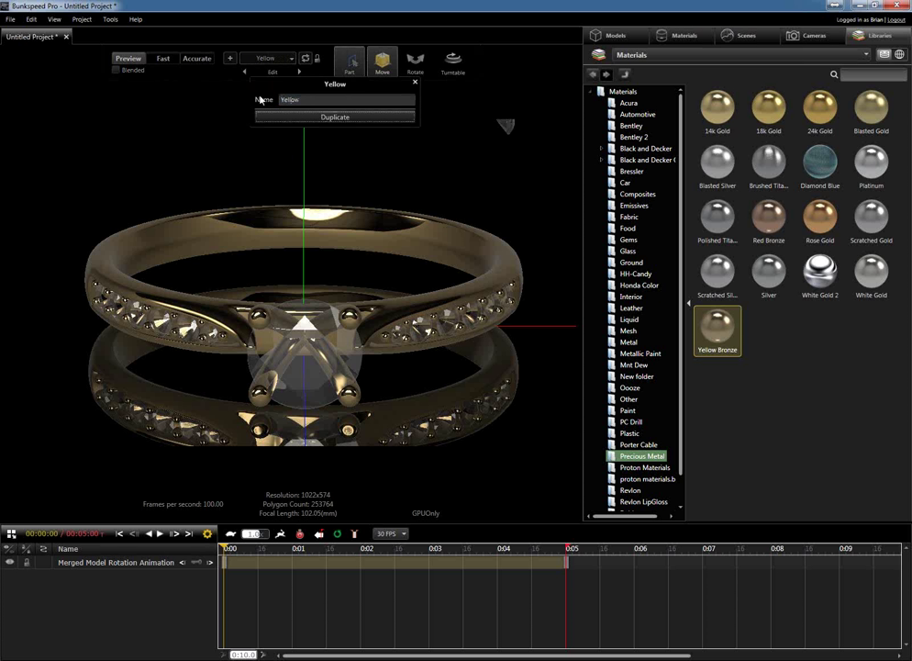
- Compare the Black Background and Yellow configurations, and check the materials and active scene environment with Yellow active
left_click(266, 59)
left_click(267, 72)
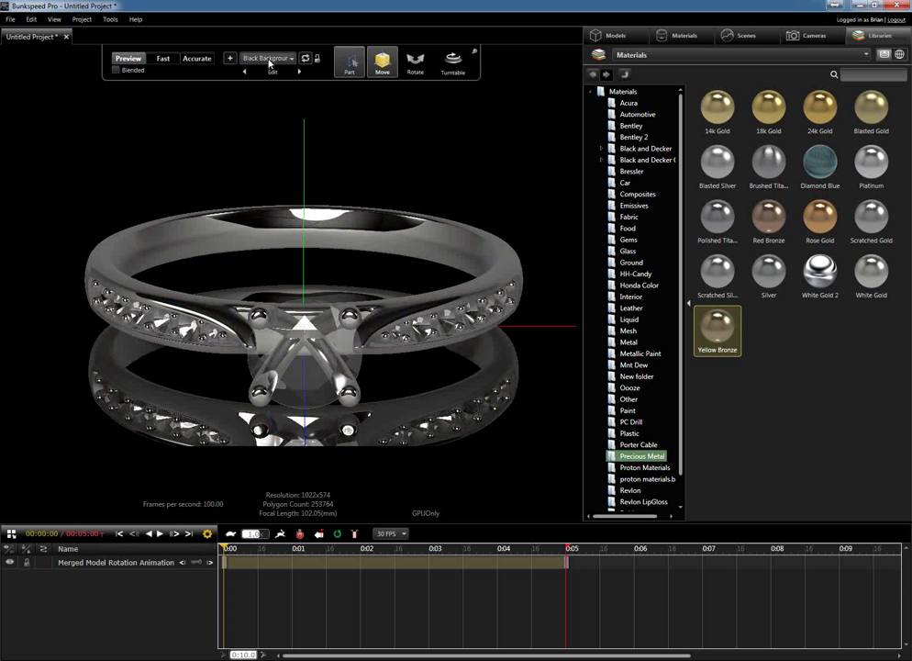
left_click(269, 60)
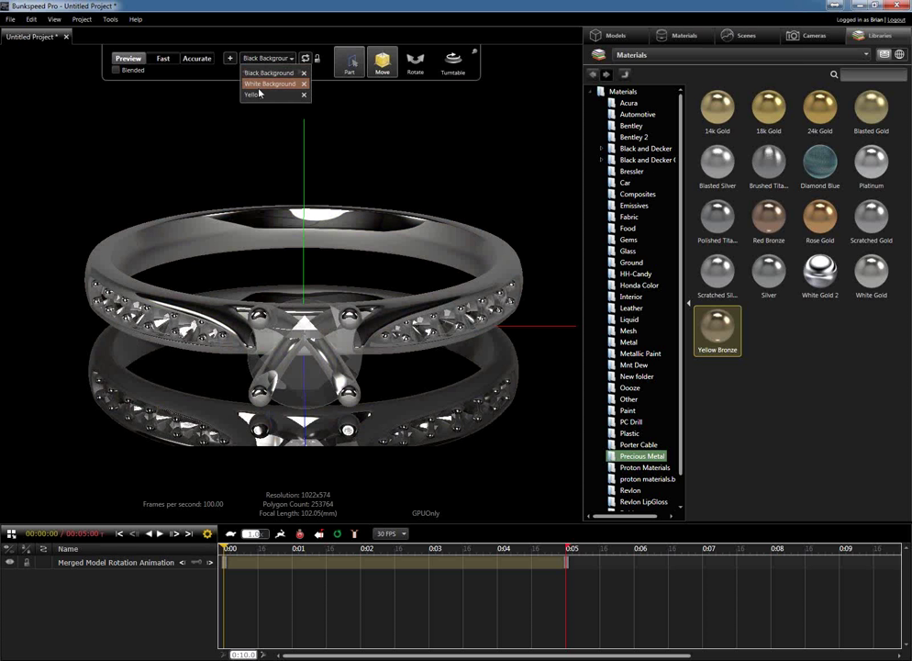
left_click(257, 95)
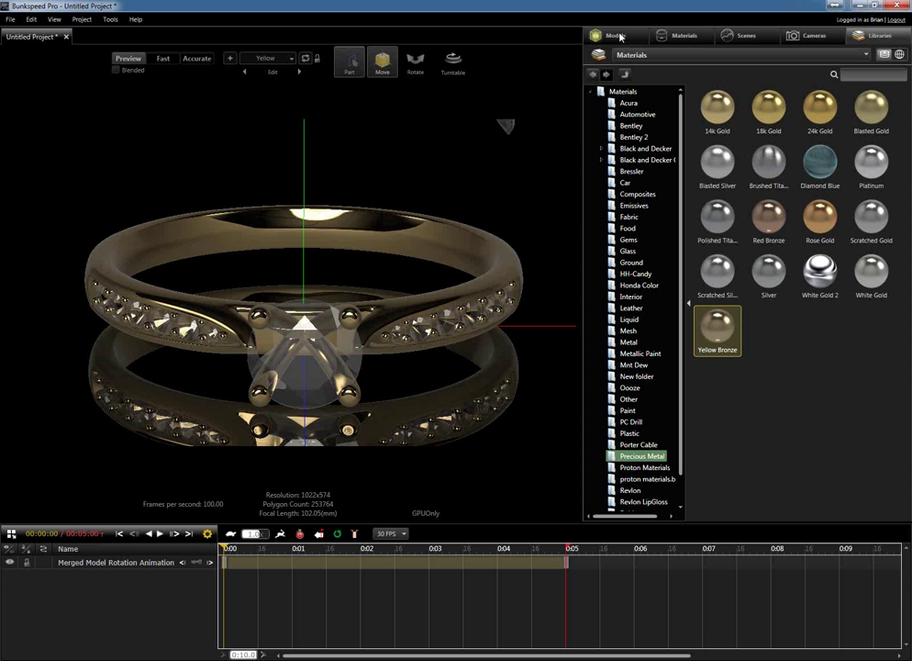
left_click(682, 35)
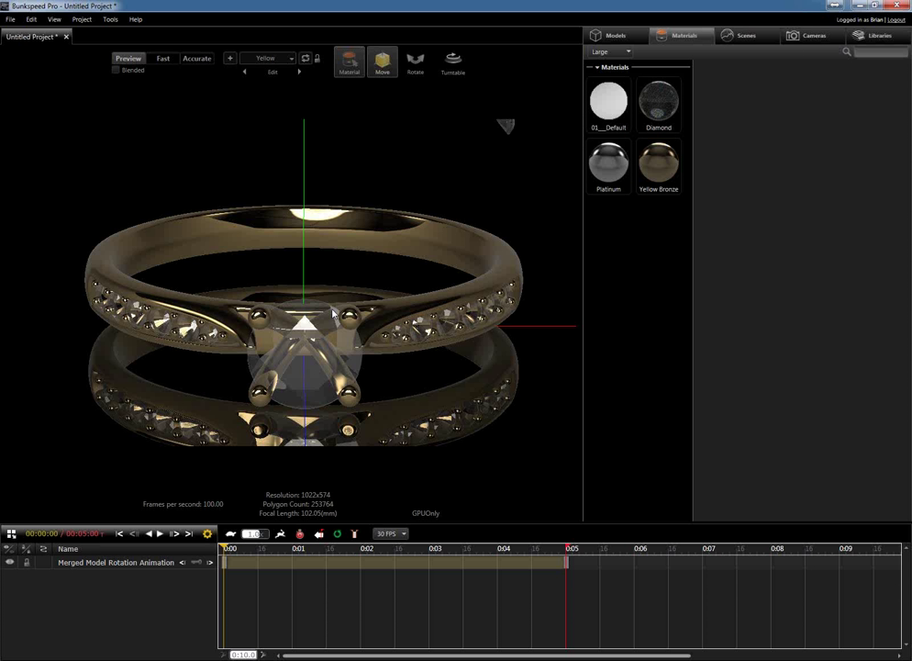
left_click(743, 39)
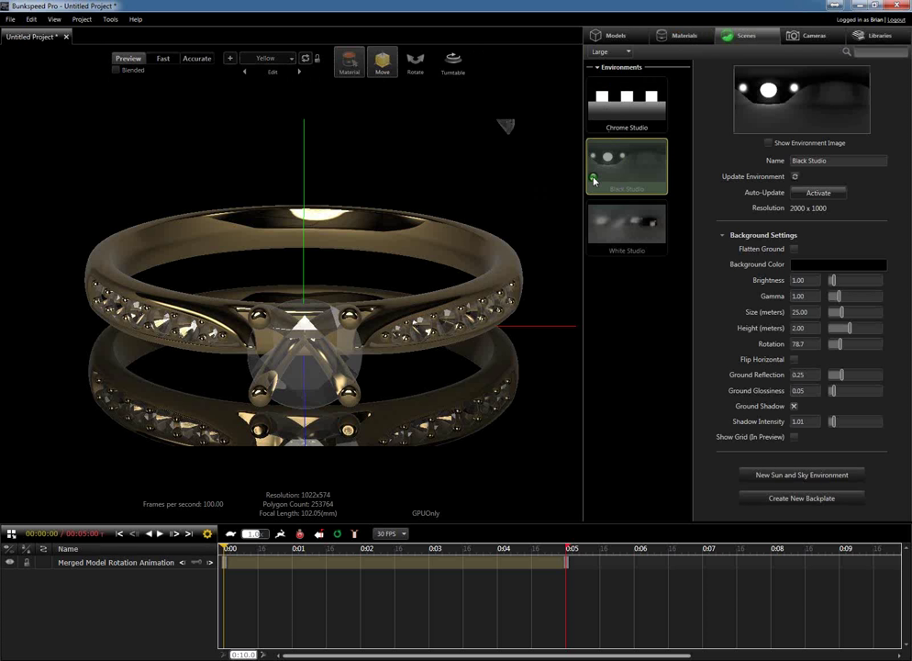
- Activate the White Background configuration, show the White Studio environment's settings, and switch the viewport to the Accurate renderer
left_click(278, 60)
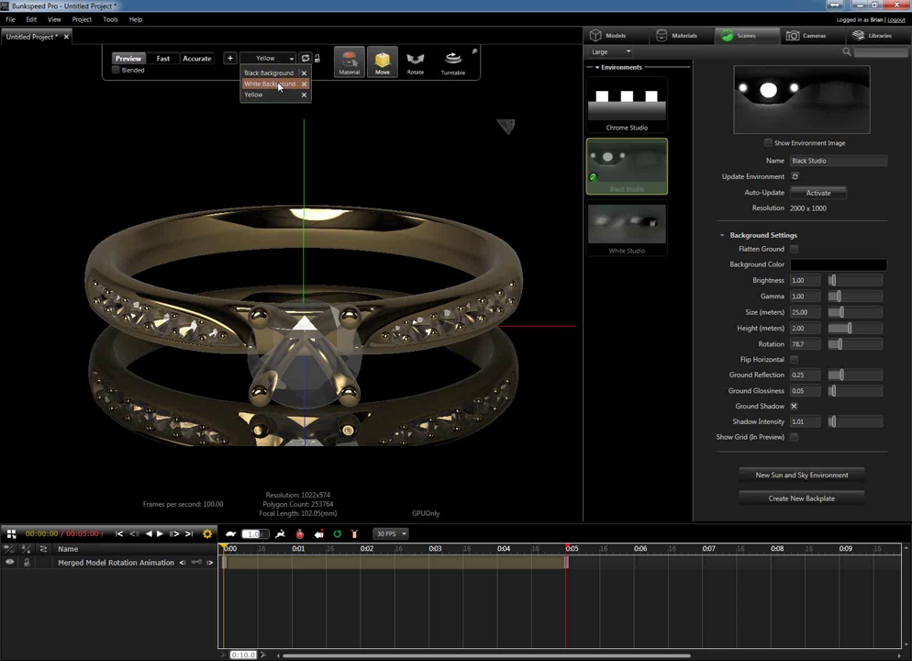
left_click(279, 84)
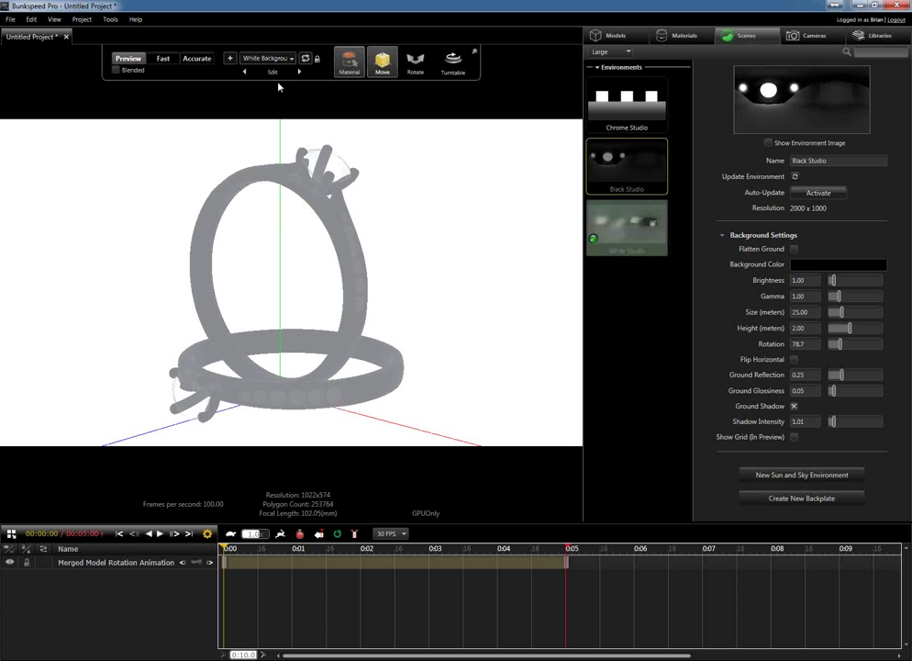
left_click(591, 243)
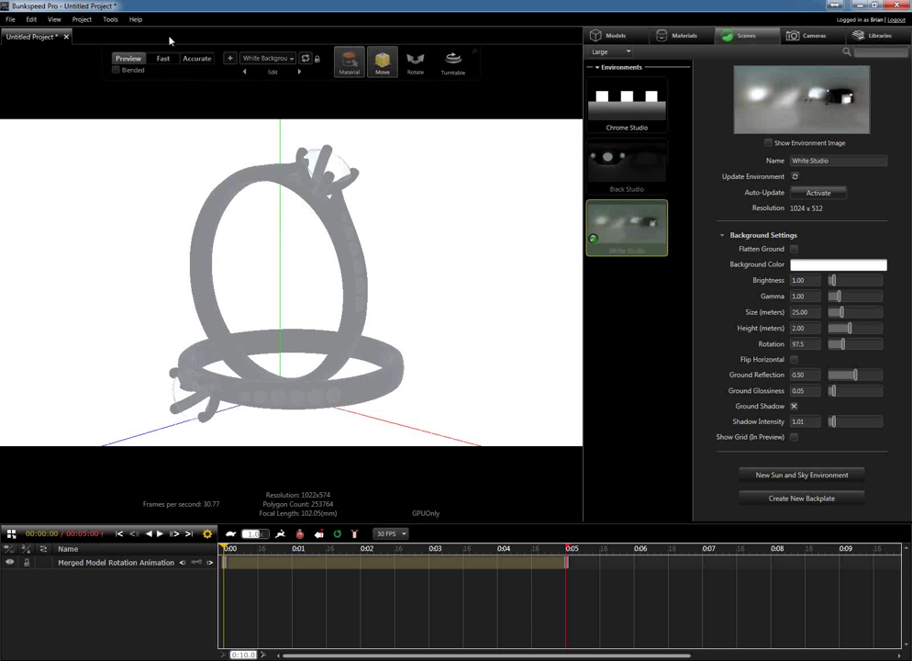
left_click(199, 58)
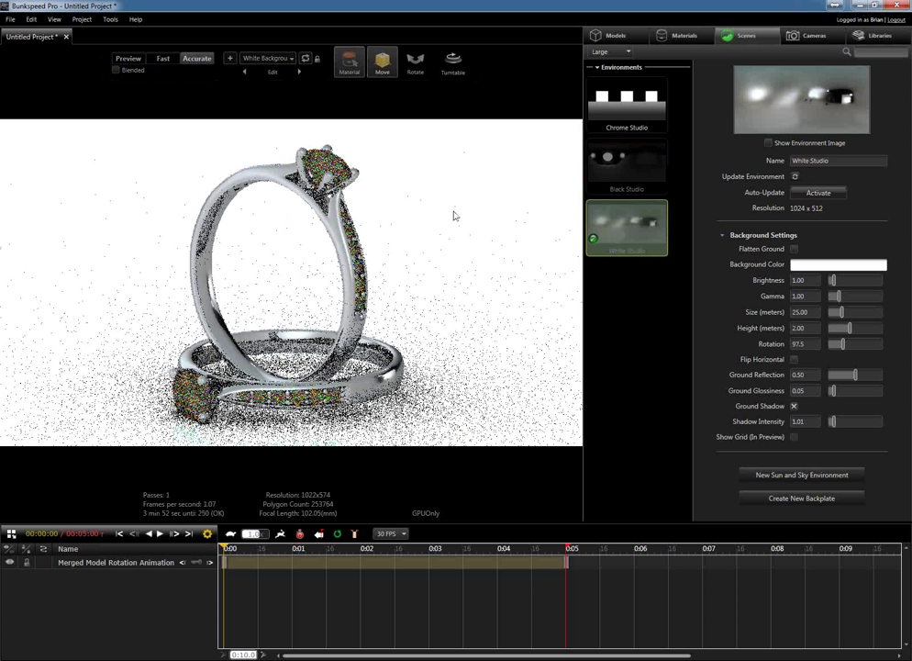
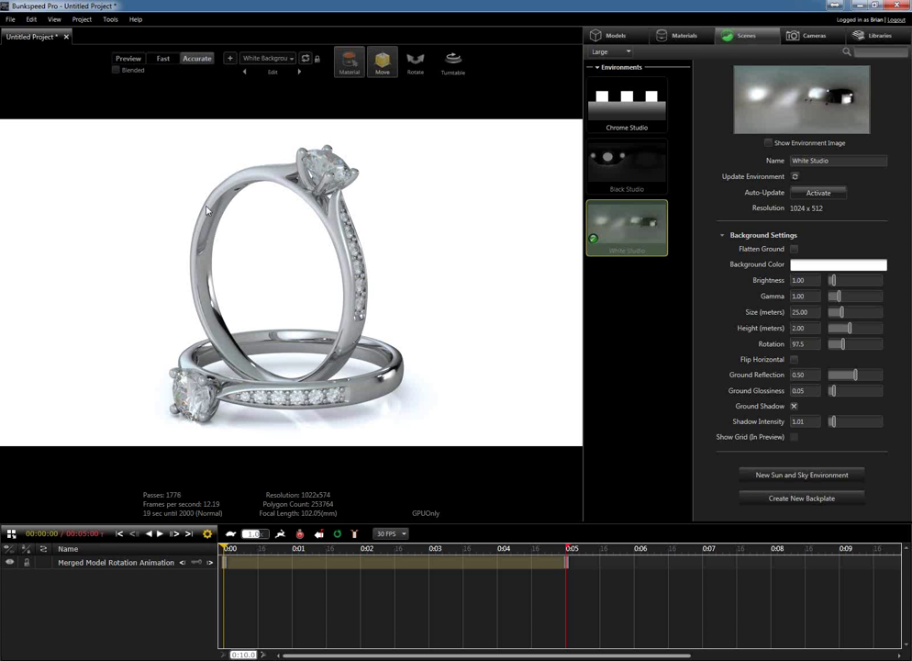
- Add a new empty model set to the project
left_click(616, 37)
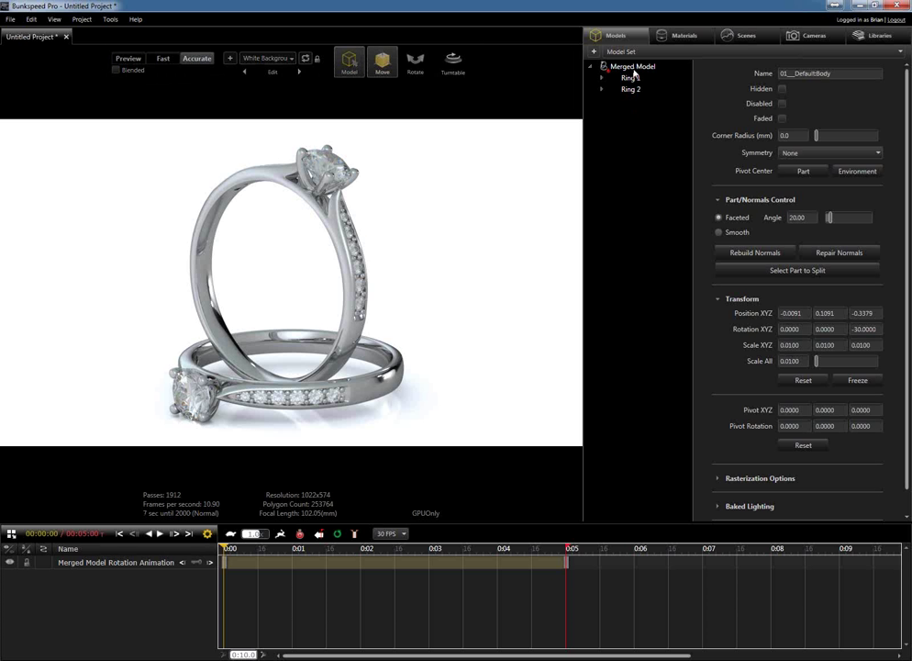
mouse_move(634, 74)
left_click(594, 53)
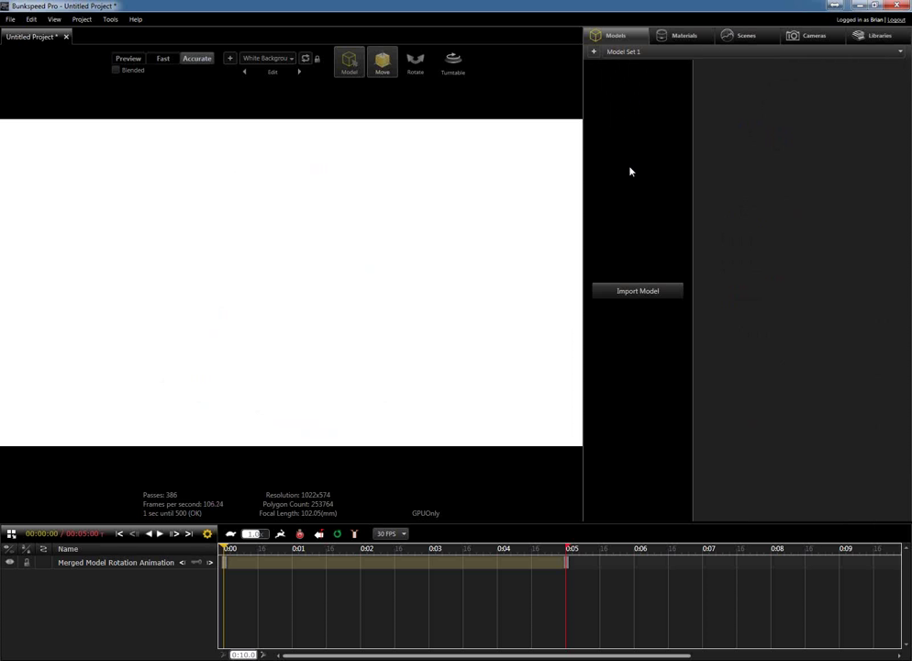
- Review the project's materials, scene environments and cameras with the new model set active, and return to the models
left_click(684, 34)
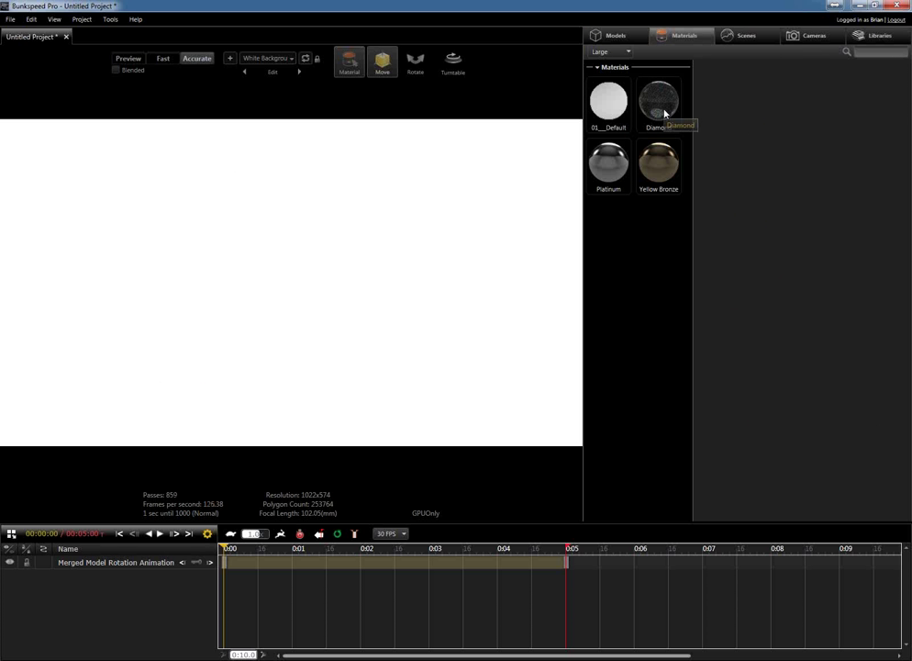
left_click(748, 35)
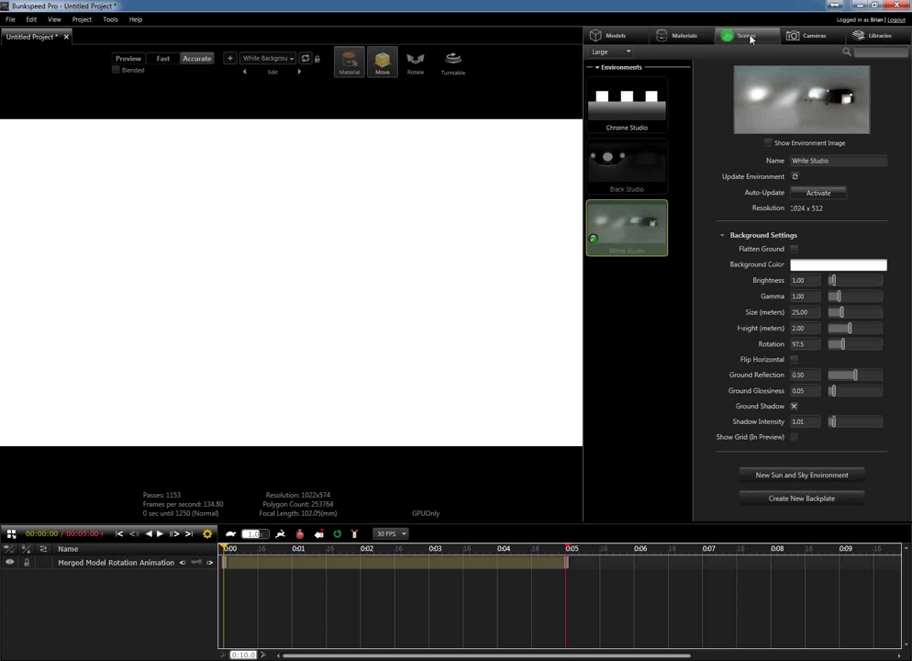
left_click(800, 35)
left_click(684, 35)
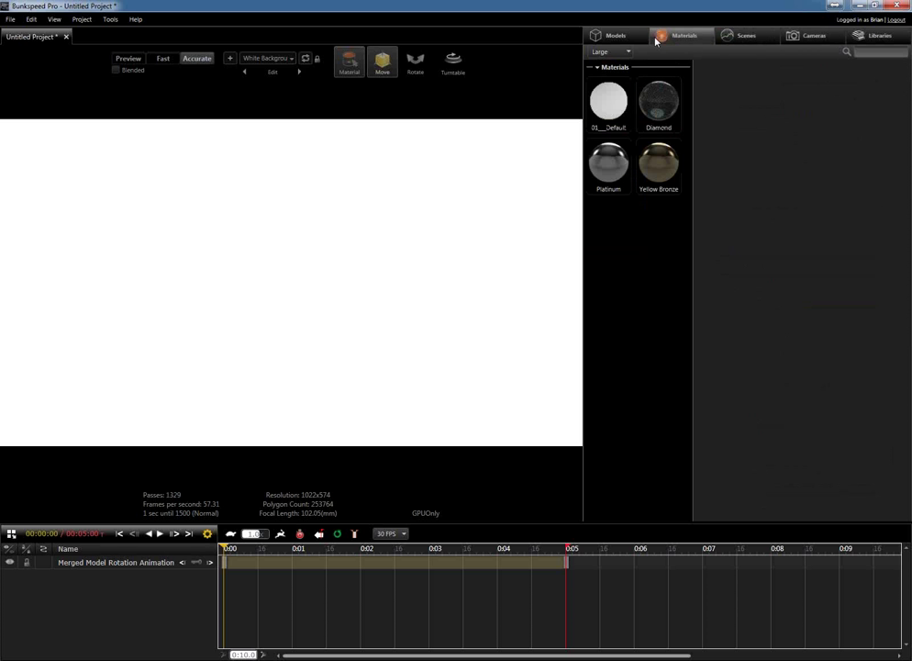
left_click(616, 38)
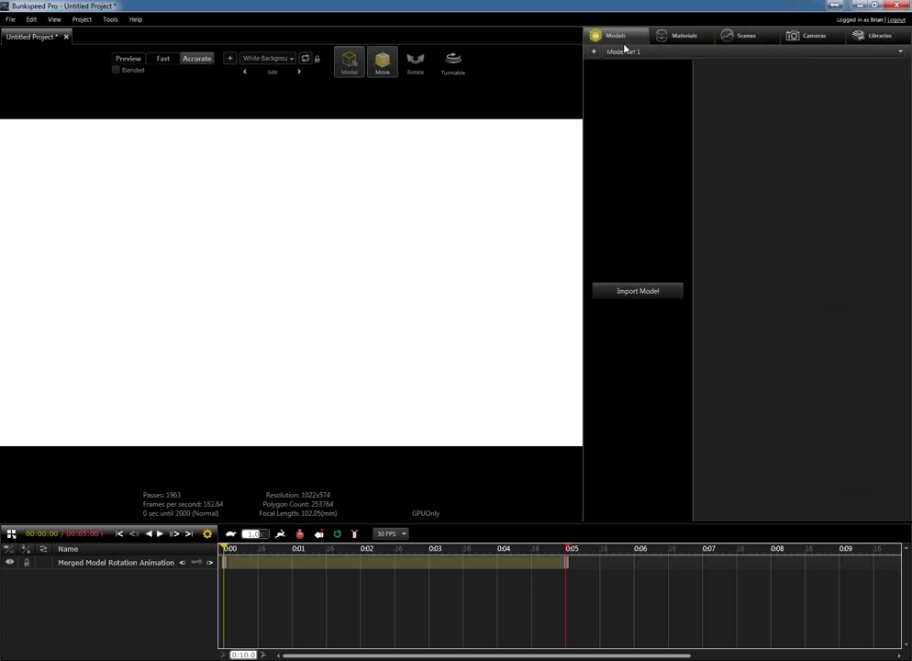
- Switch to the original Model Set, show Ring 1's properties, and switch back to Model Set 1
double_click(640, 54)
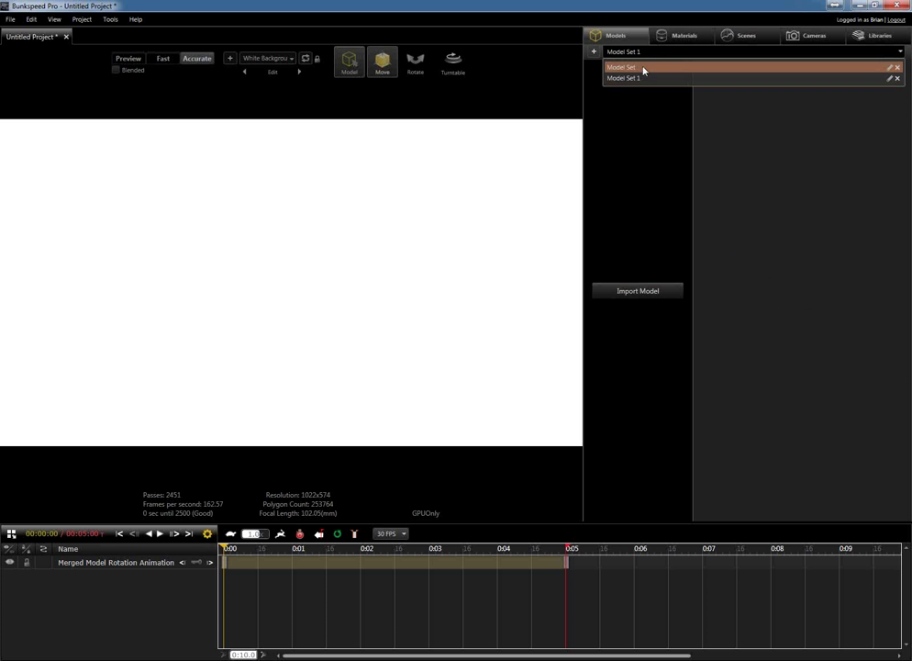
left_click(644, 67)
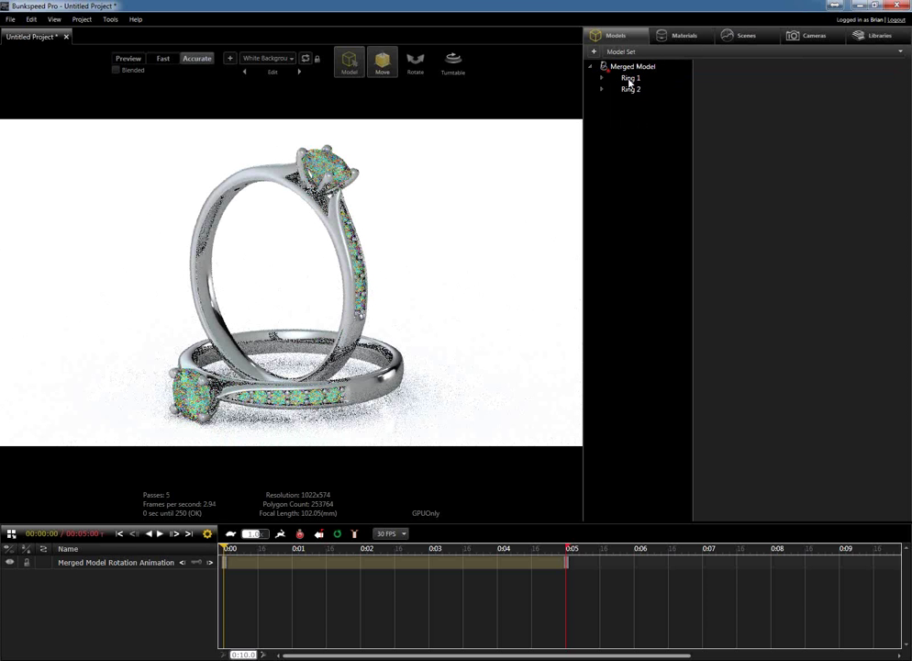
left_click(630, 79)
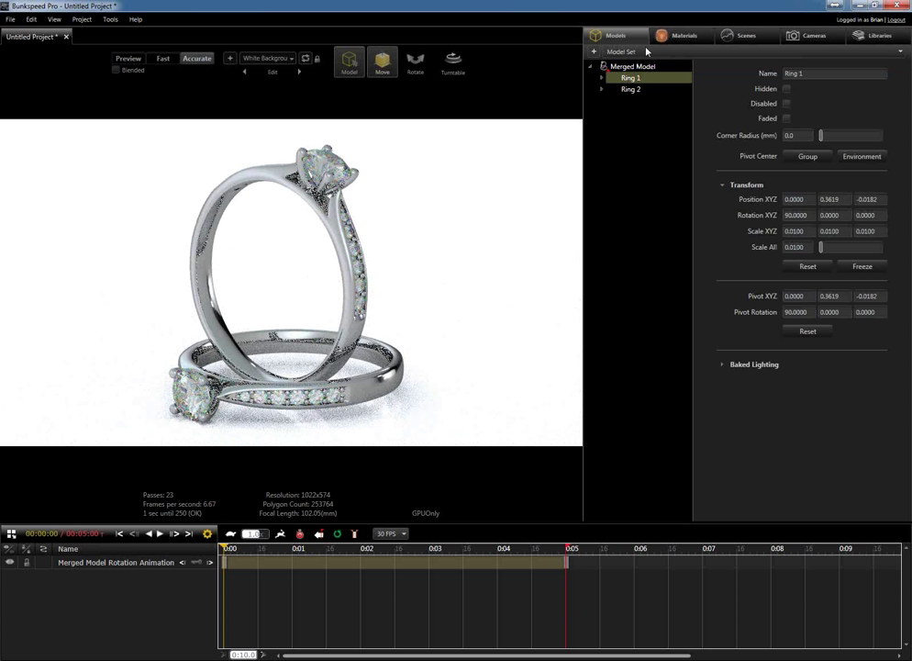
left_click(642, 52)
left_click(639, 79)
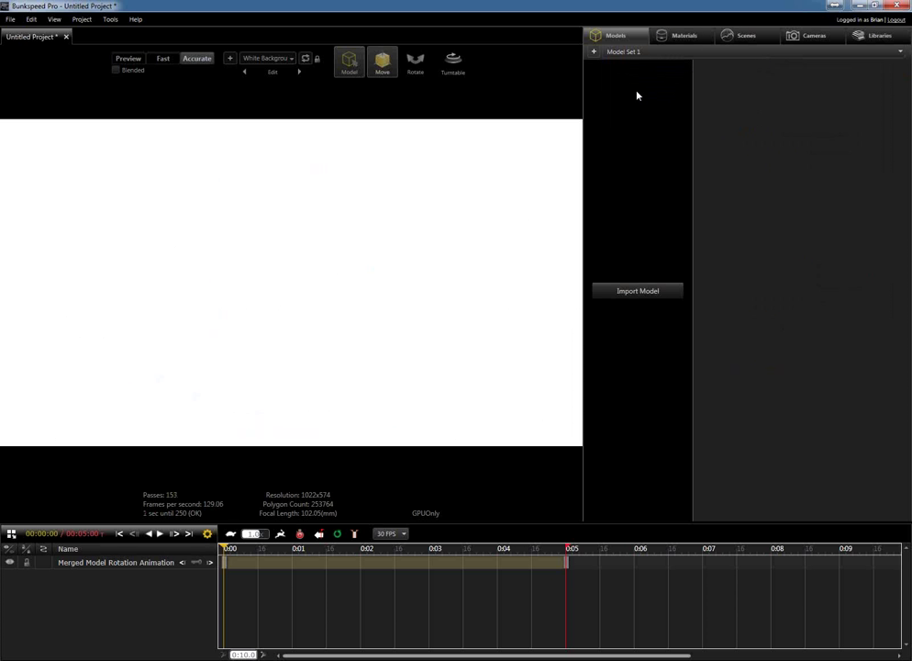
- Try to paste a model into the empty Model Set 1, and switch the viewport to the Preview renderer
right_click(638, 93)
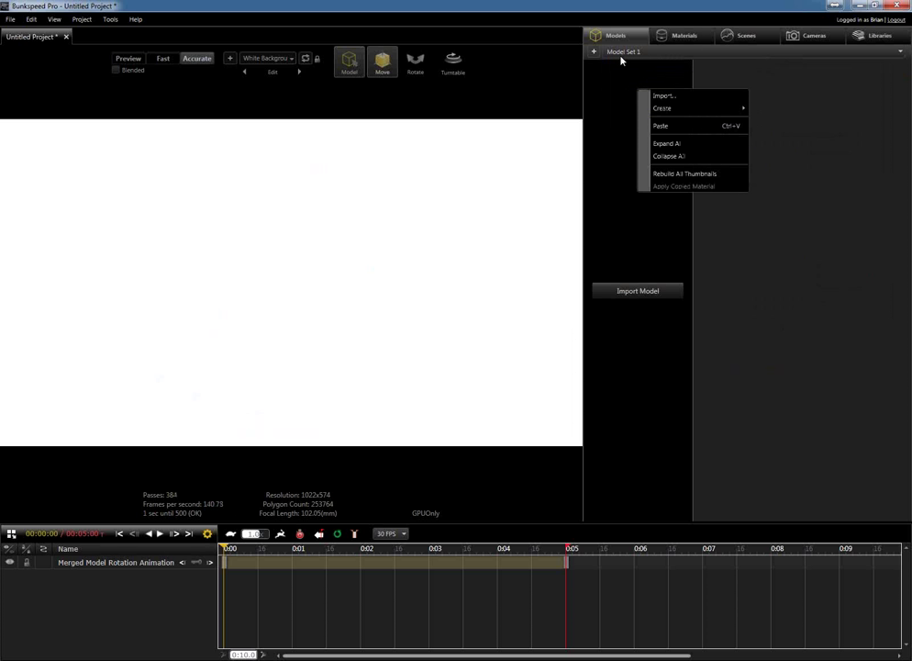
left_click(662, 125)
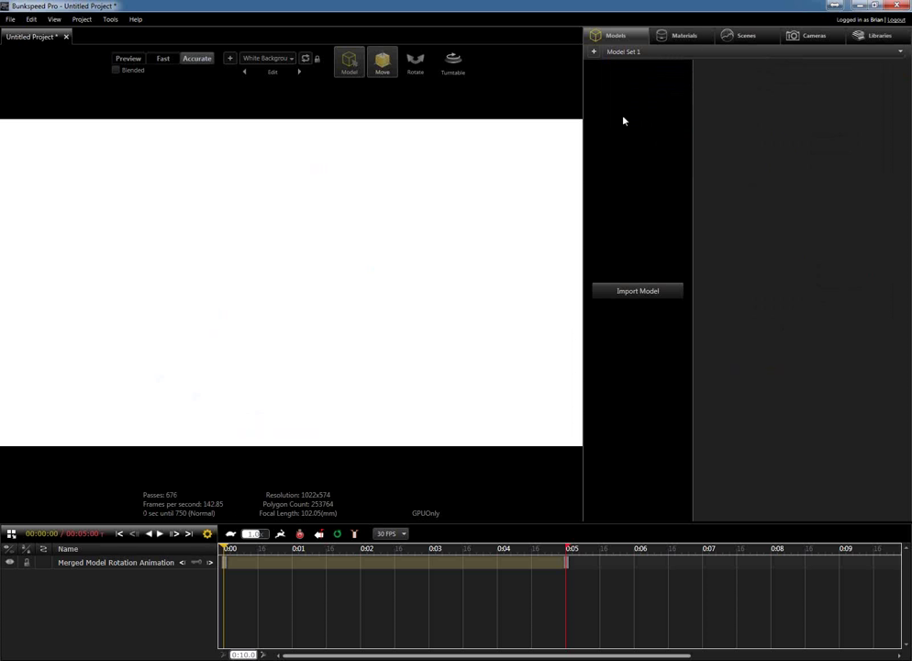
left_click(129, 59)
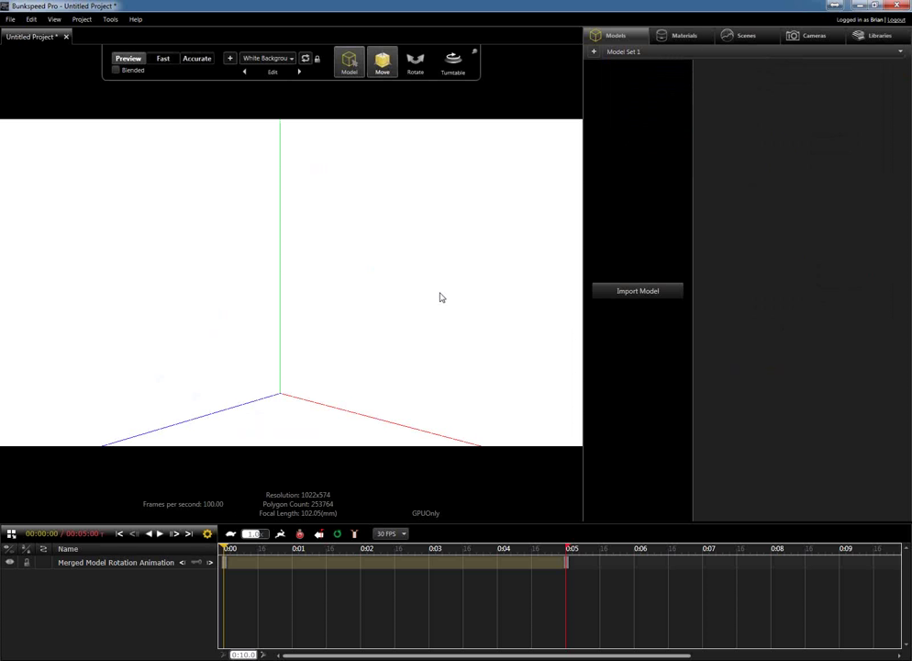
left_click_drag(441, 297, 379, 324)
- Switch to the original Model Set and copy its Merged Model
left_click(632, 55)
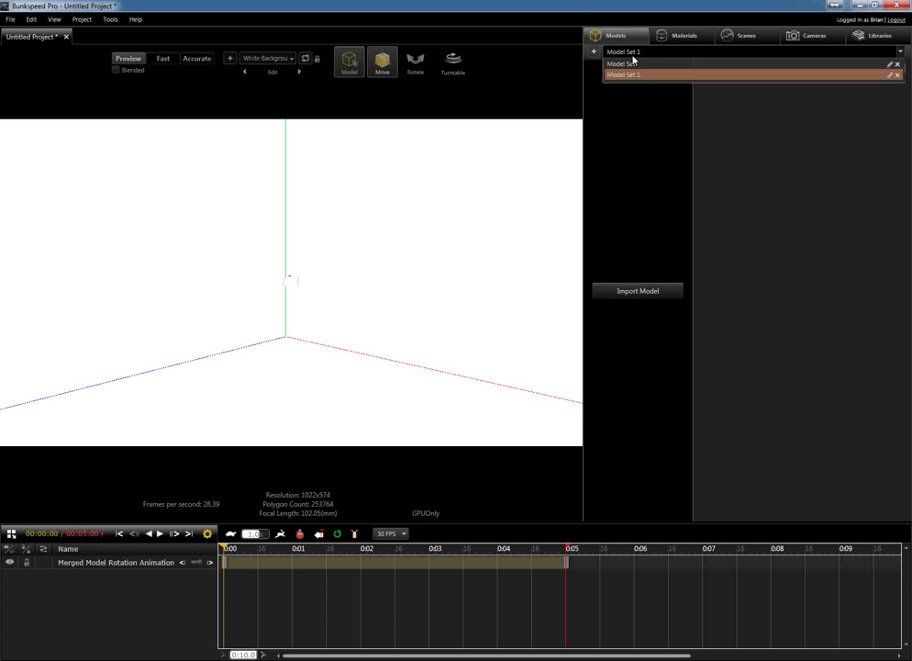
left_click(639, 72)
left_click(638, 68)
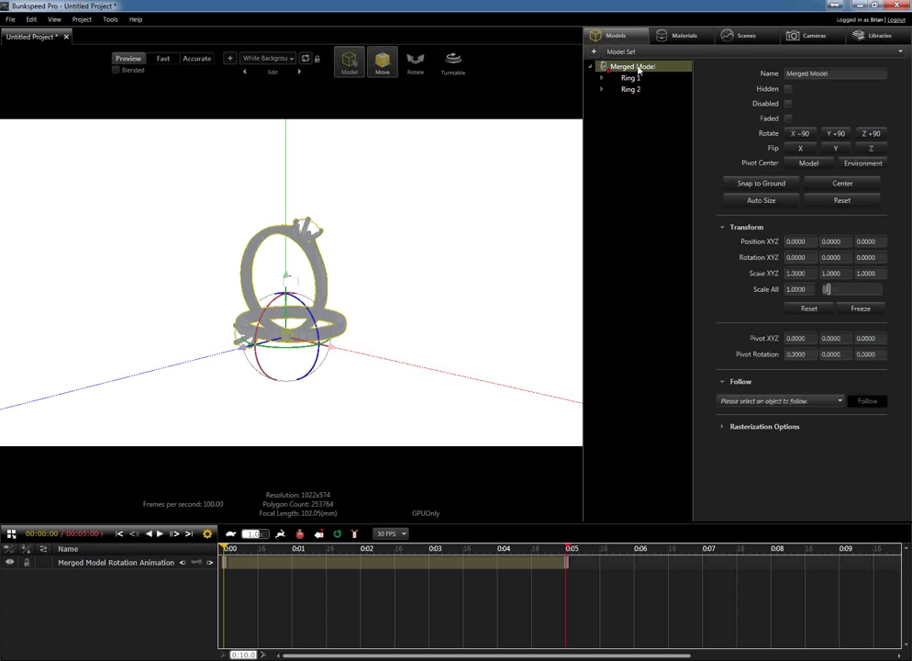
right_click(639, 69)
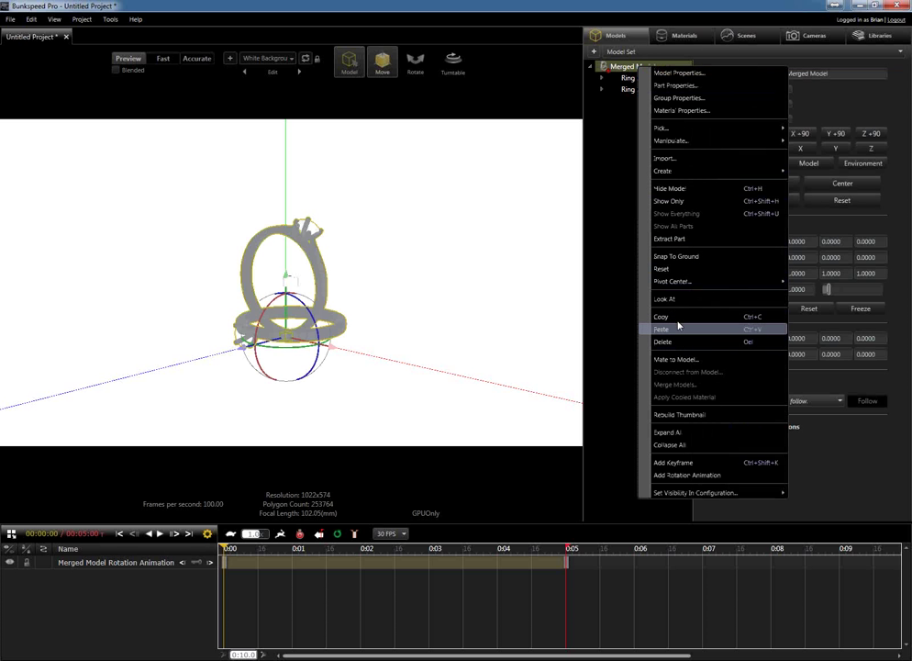
left_click(675, 316)
left_click(623, 244)
- Switch to Model Set 1 and paste the copied merged ring model into it
left_click(674, 53)
left_click(666, 78)
right_click(648, 98)
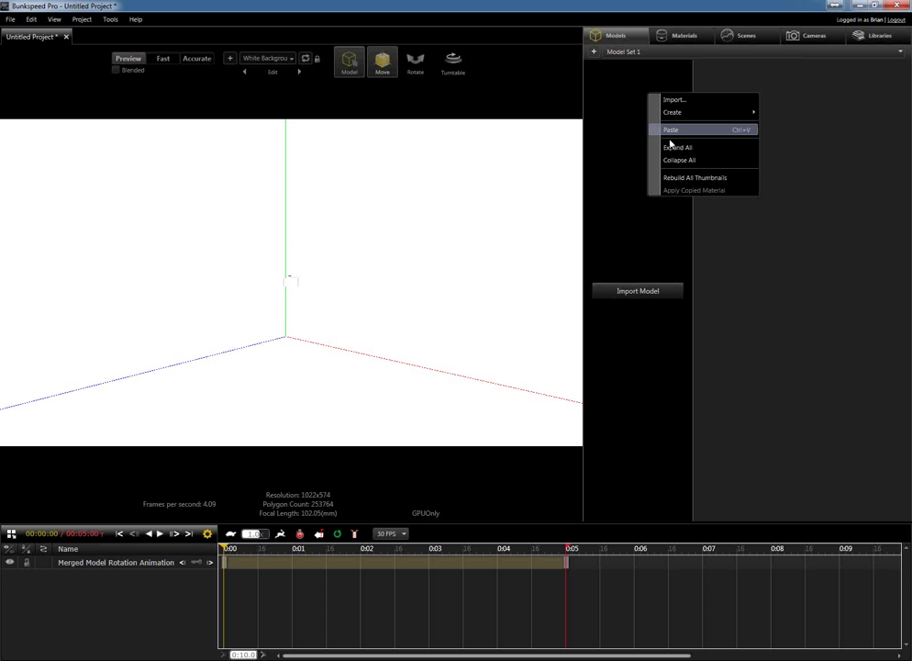
left_click(675, 130)
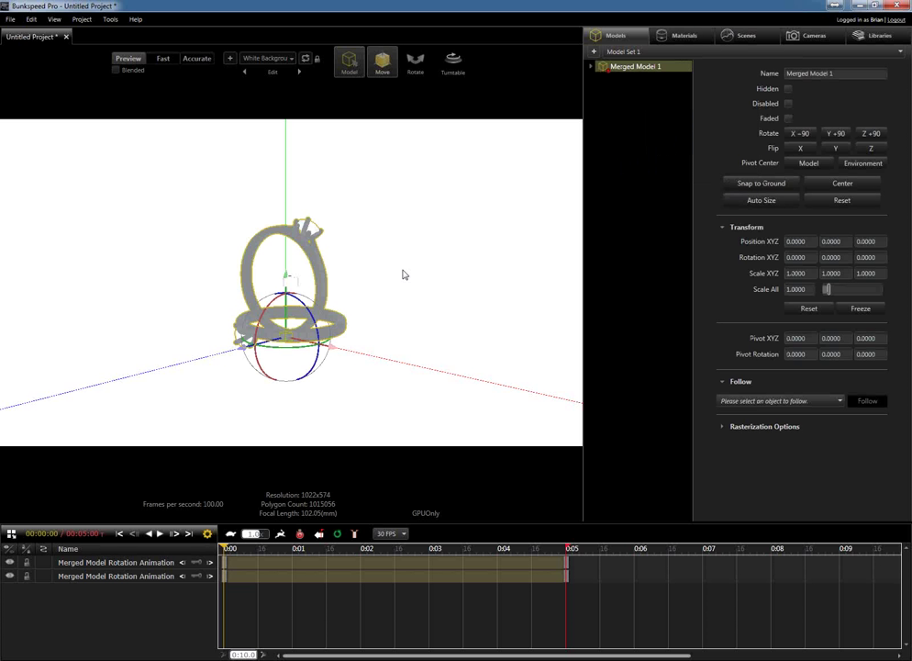
- Apply the Yellow Bronze material from the Precious Metal library to both rings of the pasted model, with the Base Configuration active
left_click_drag(404, 272, 378, 316)
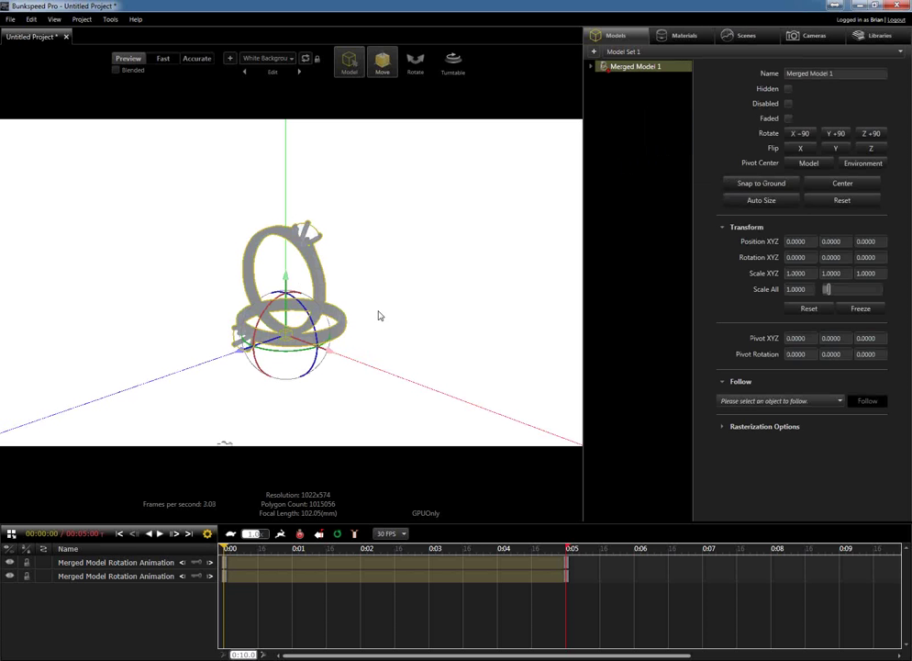
left_click(872, 35)
left_click_drag(829, 134, 275, 235)
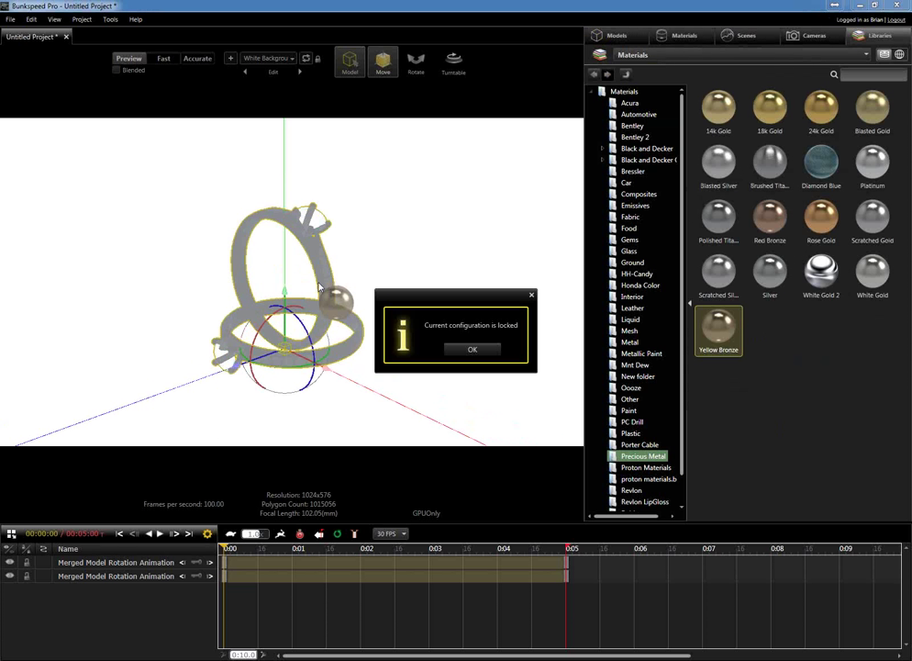
left_click(464, 348)
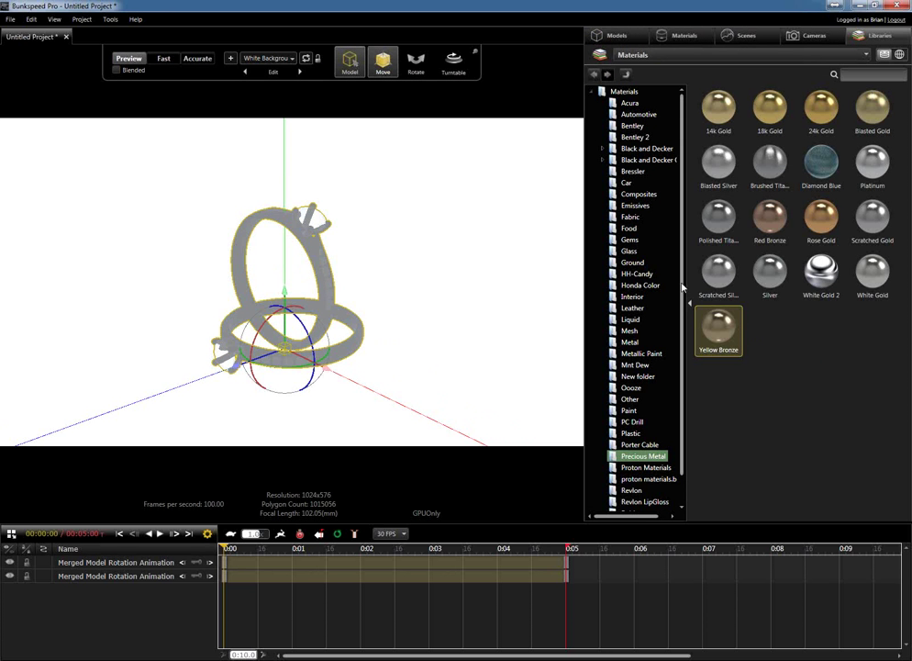
left_click_drag(719, 326, 253, 212)
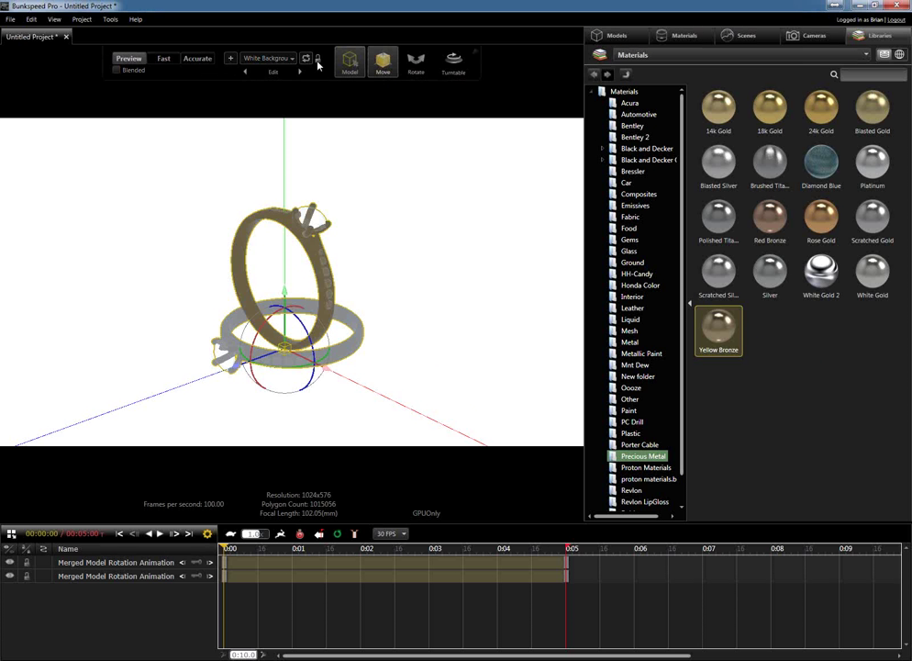
left_click(308, 59)
left_click_drag(736, 333, 275, 237)
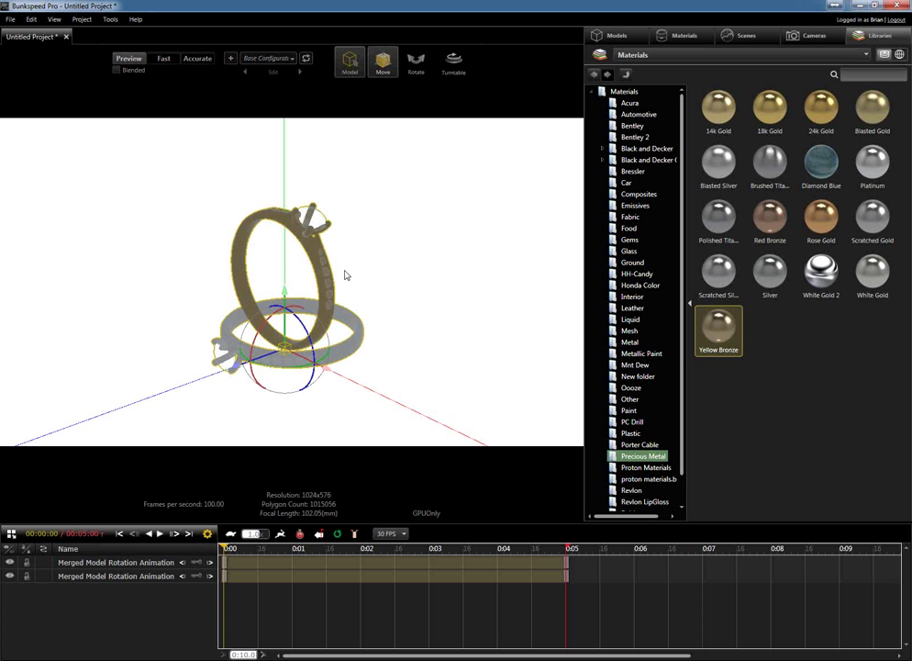
left_click_drag(718, 329, 330, 340)
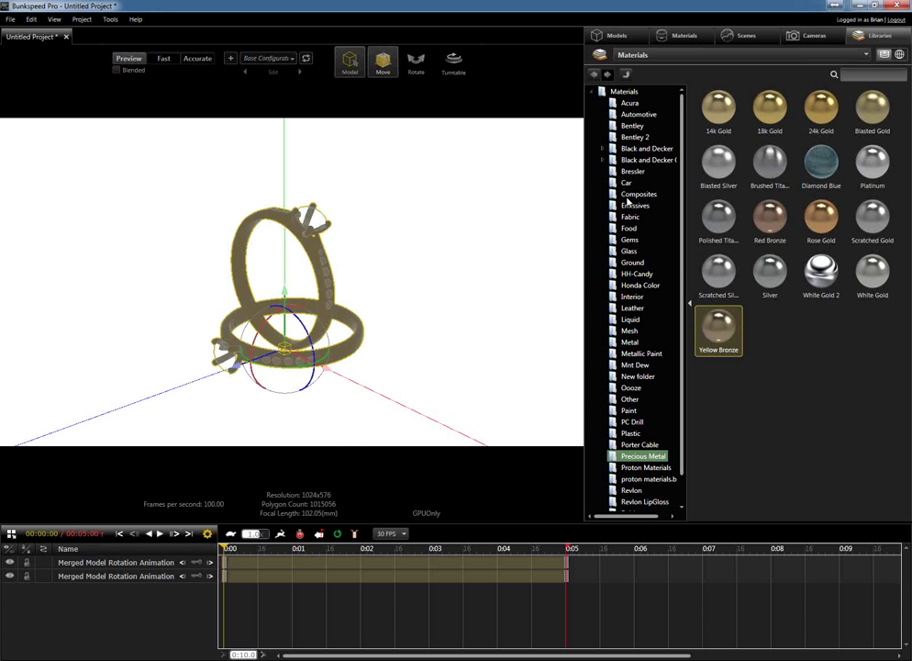
- Return to the project's models and switch to the original Model Set to compare the ring materials
left_click(732, 54)
left_click(599, 35)
left_click(601, 35)
mouse_move(628, 72)
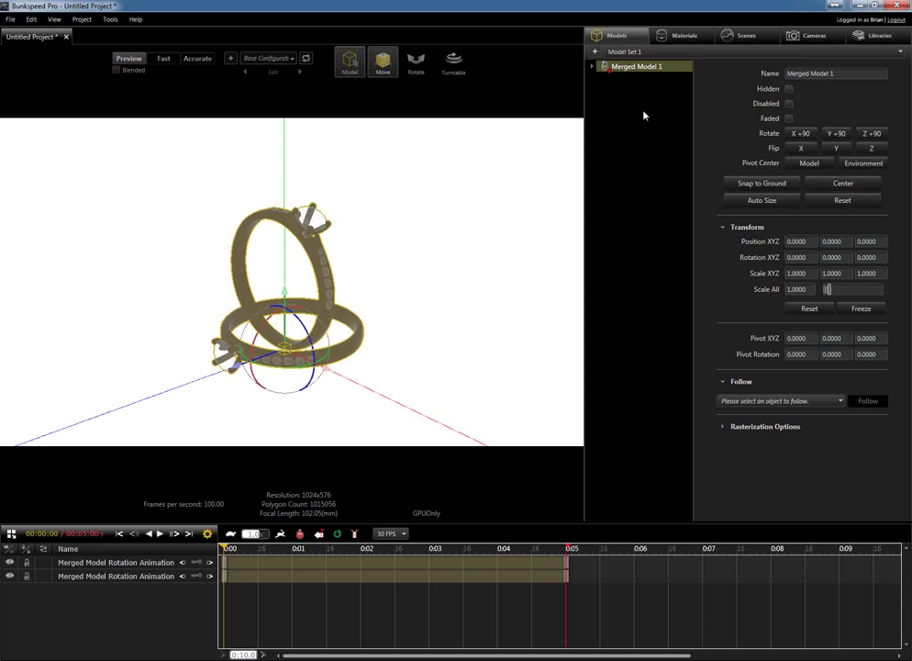
left_click(667, 52)
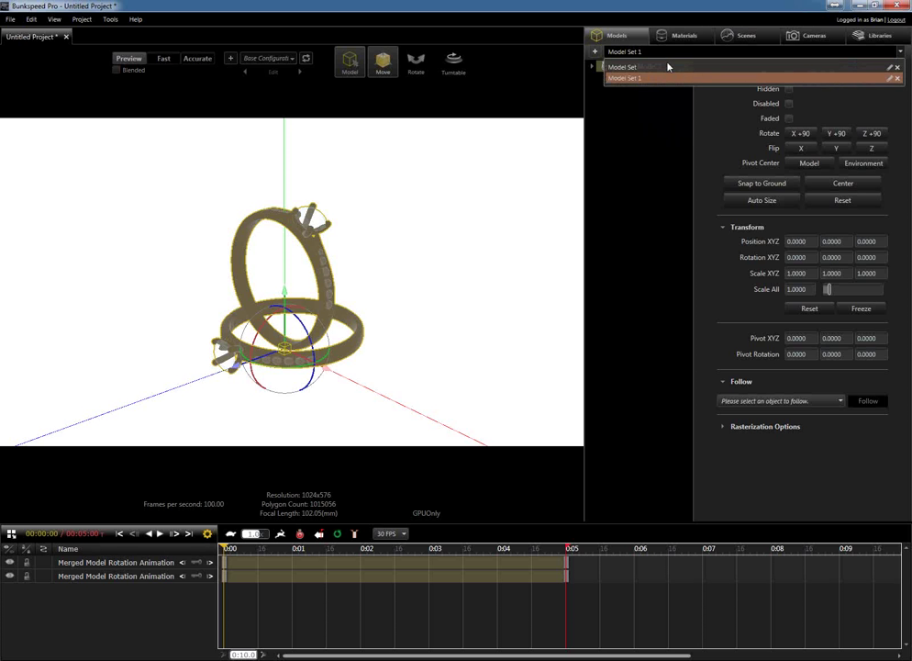
left_click(668, 66)
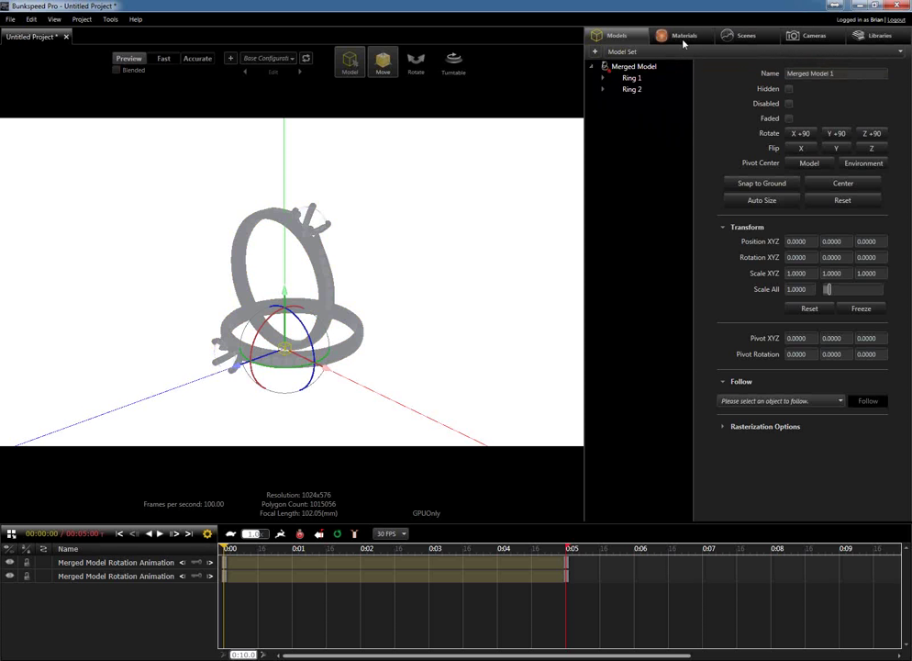
- Review the project's materials, return to the models, and switch back to Model Set 1
left_click(683, 38)
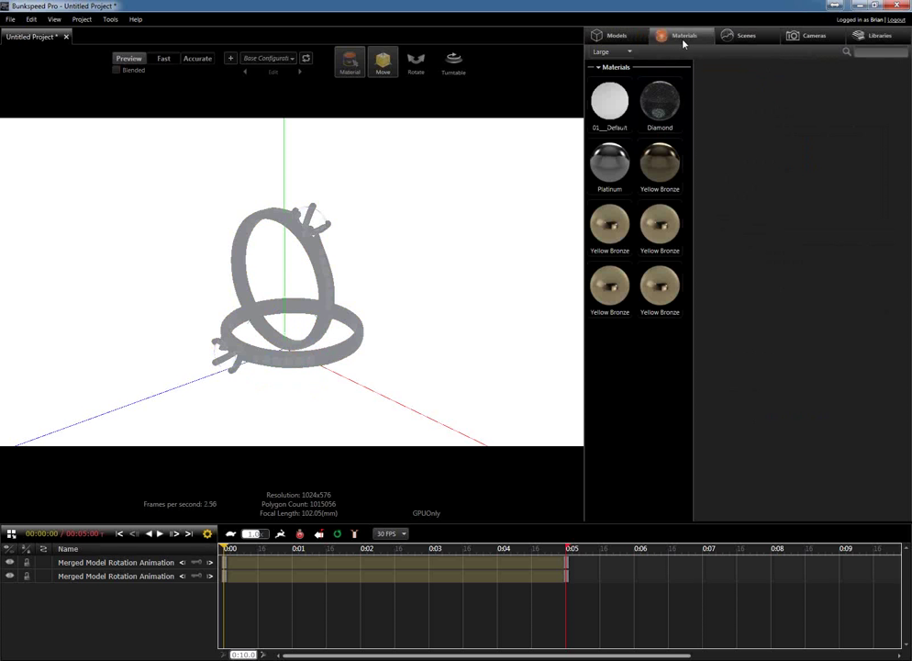
left_click(618, 37)
left_click(607, 53)
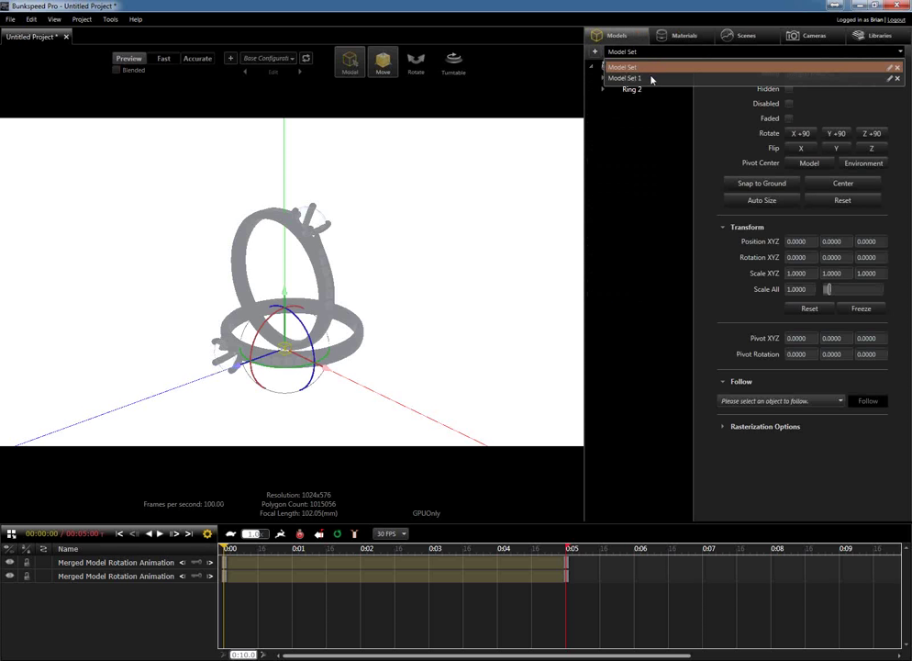
left_click(651, 80)
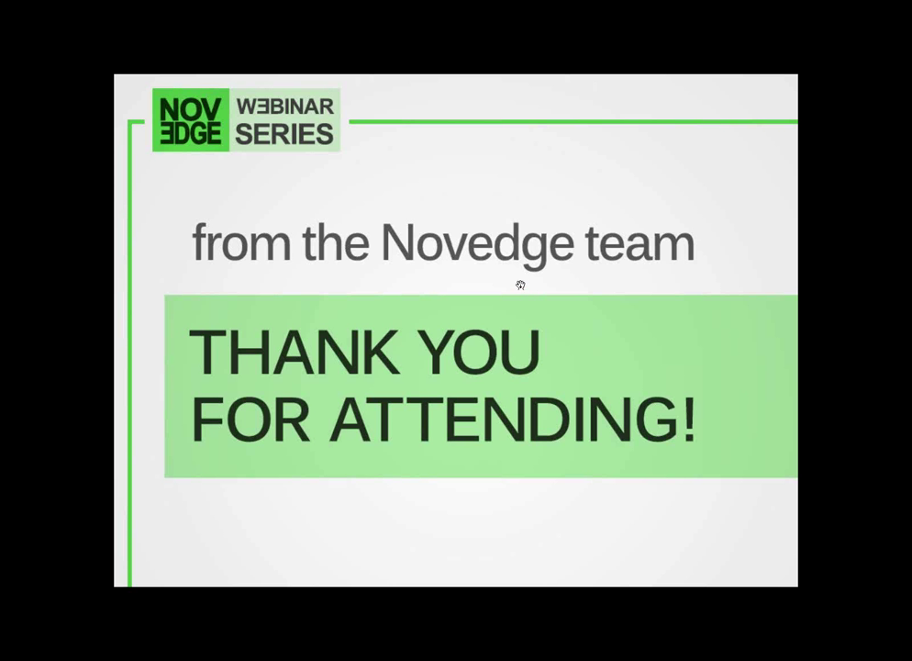
key("Right")
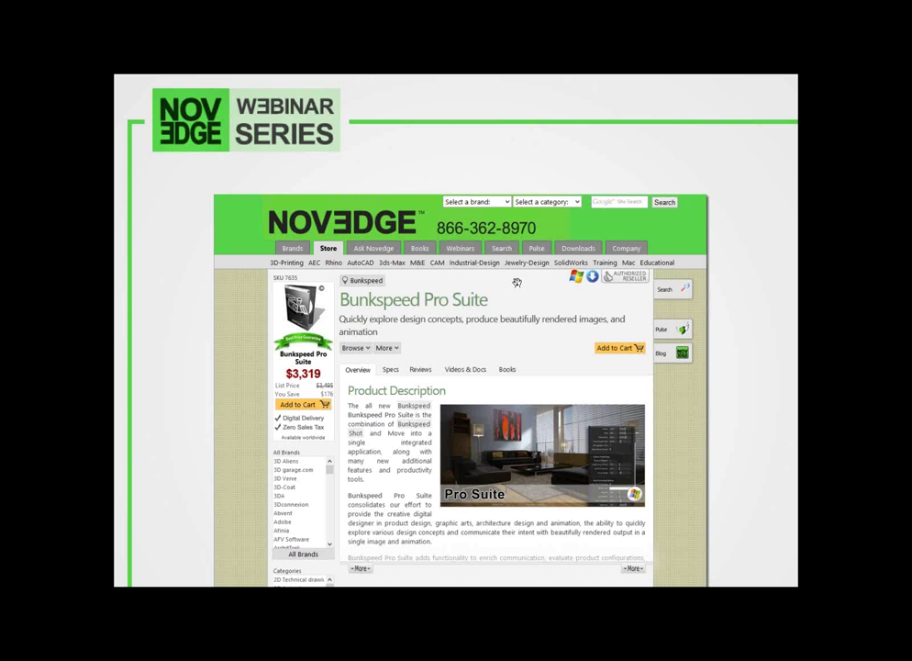